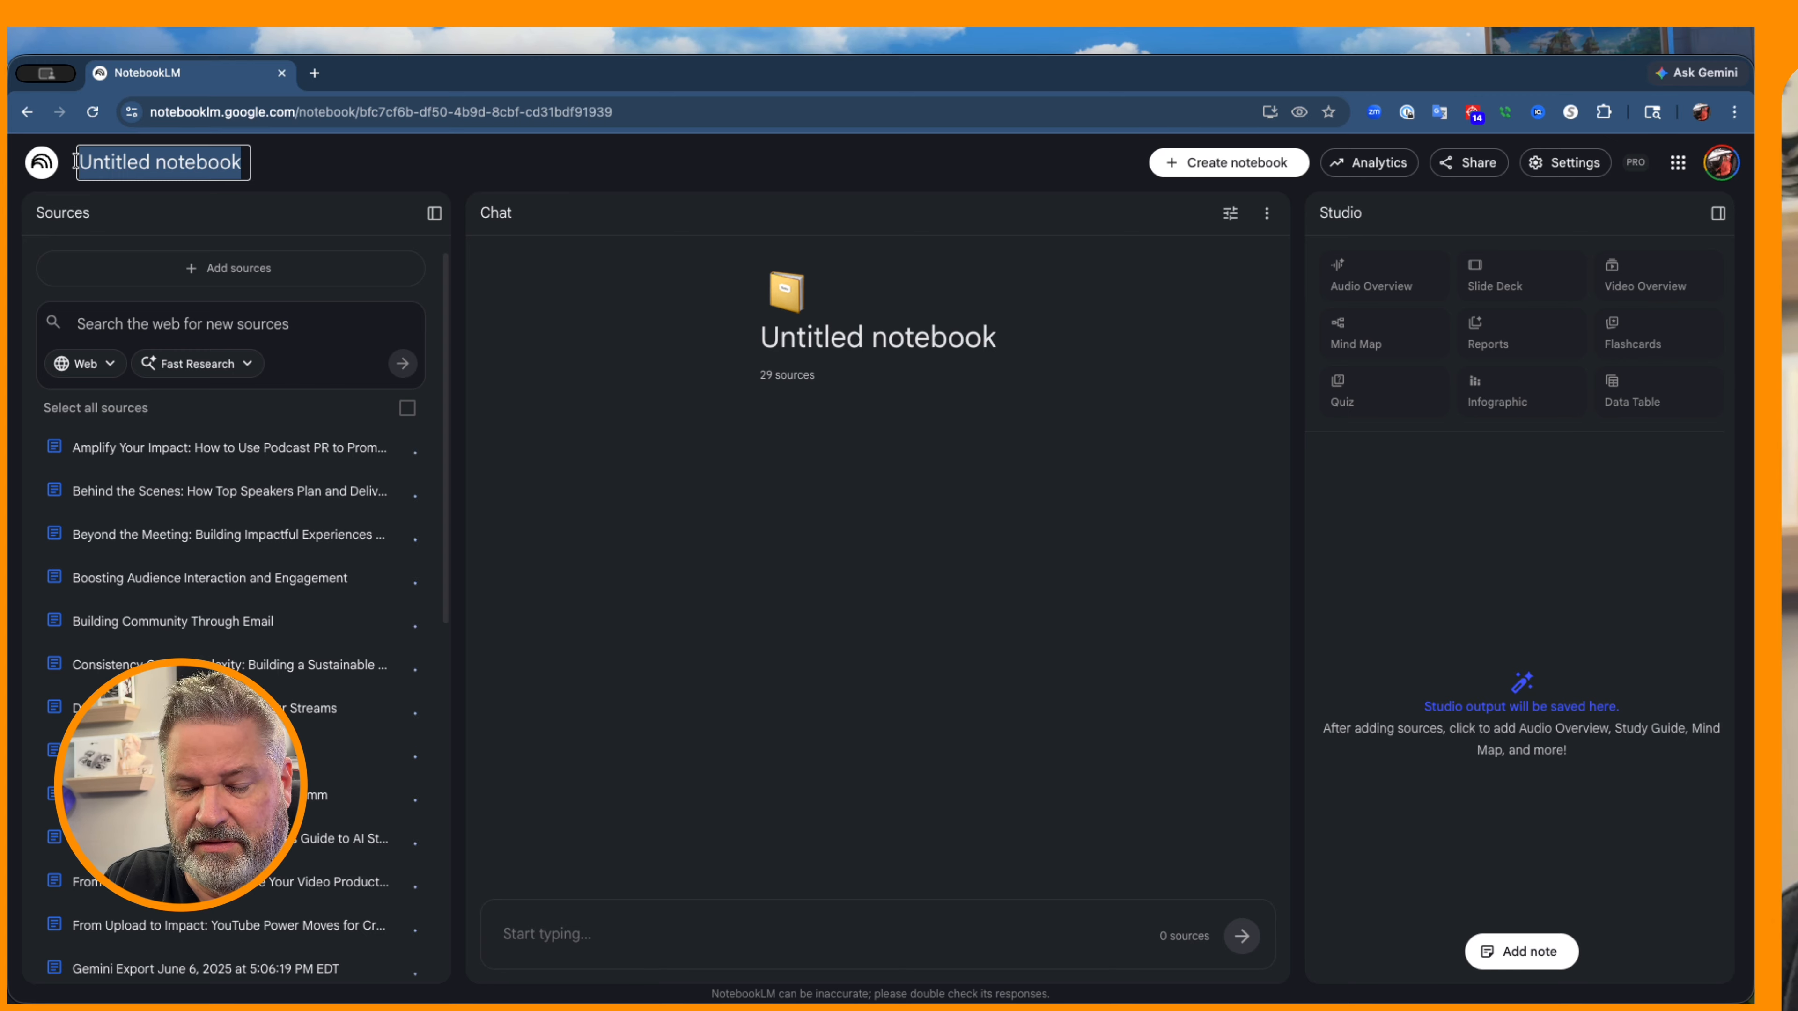
Rename the untitled notebook as "Learn From Leap Into Video 2025".
{"action": "type", "text": "Learn From Le"}
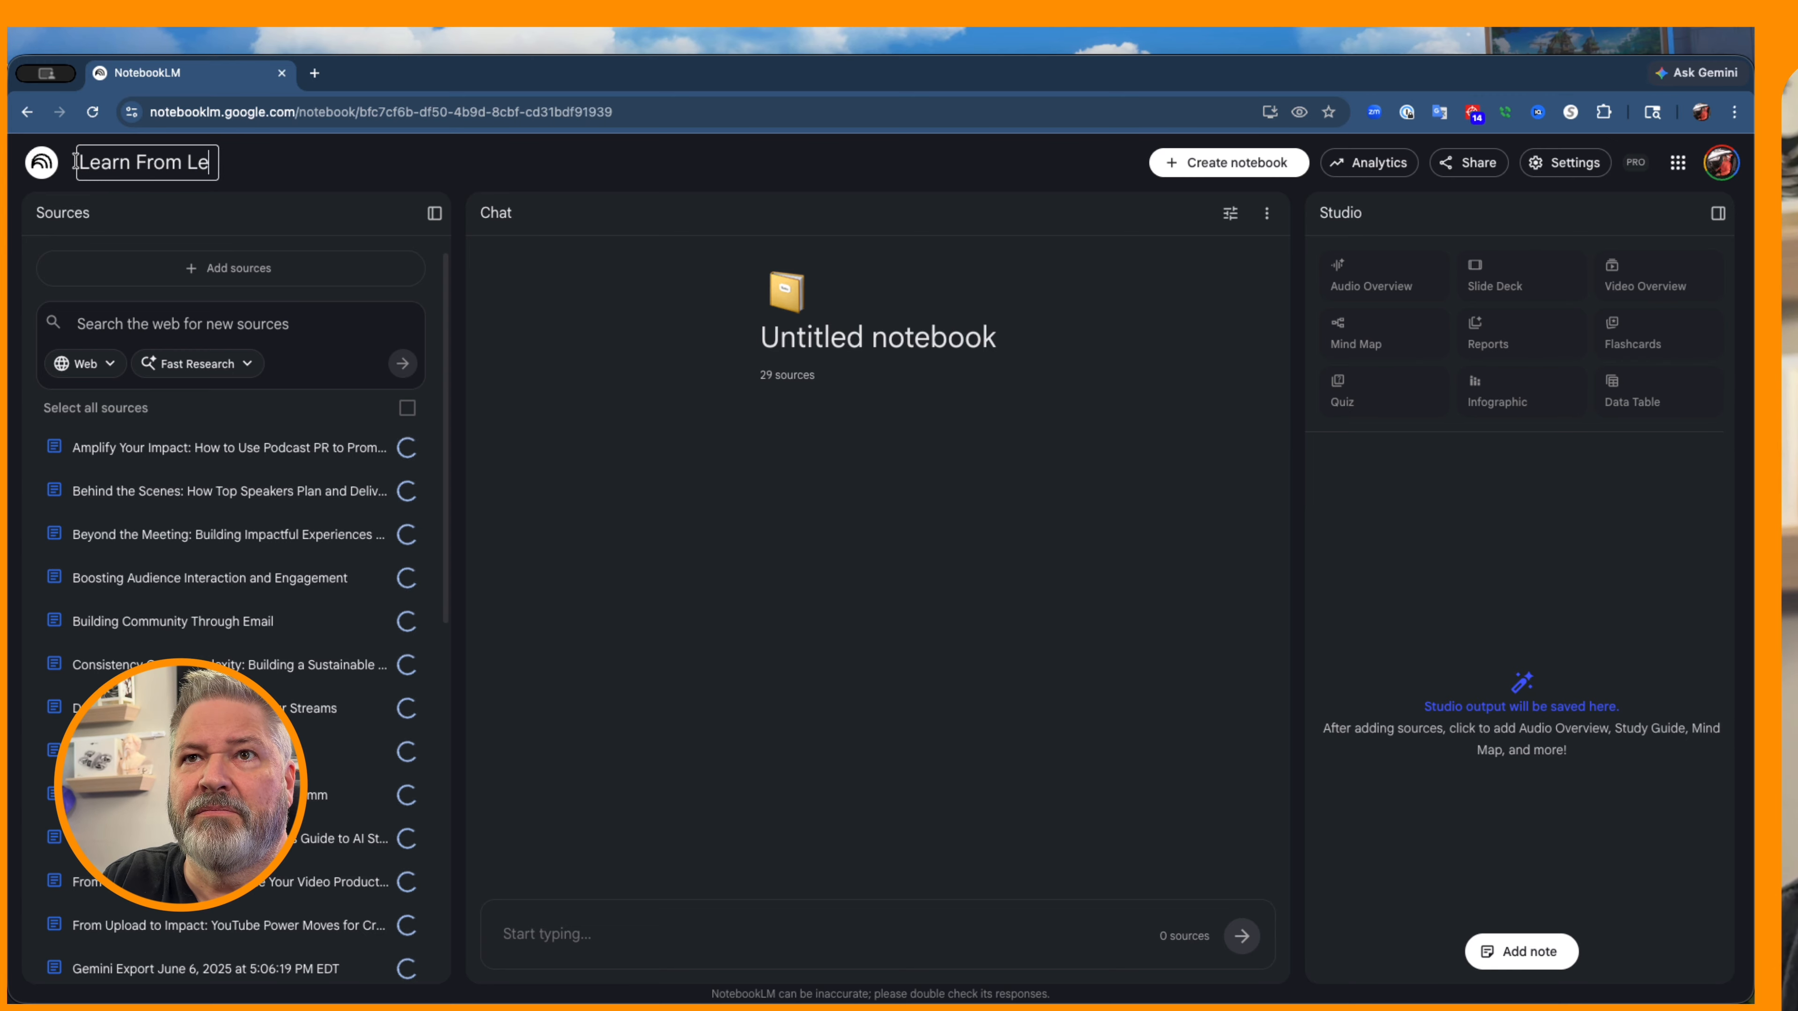
{"action": "type", "text": "ap Into Video 2025"}
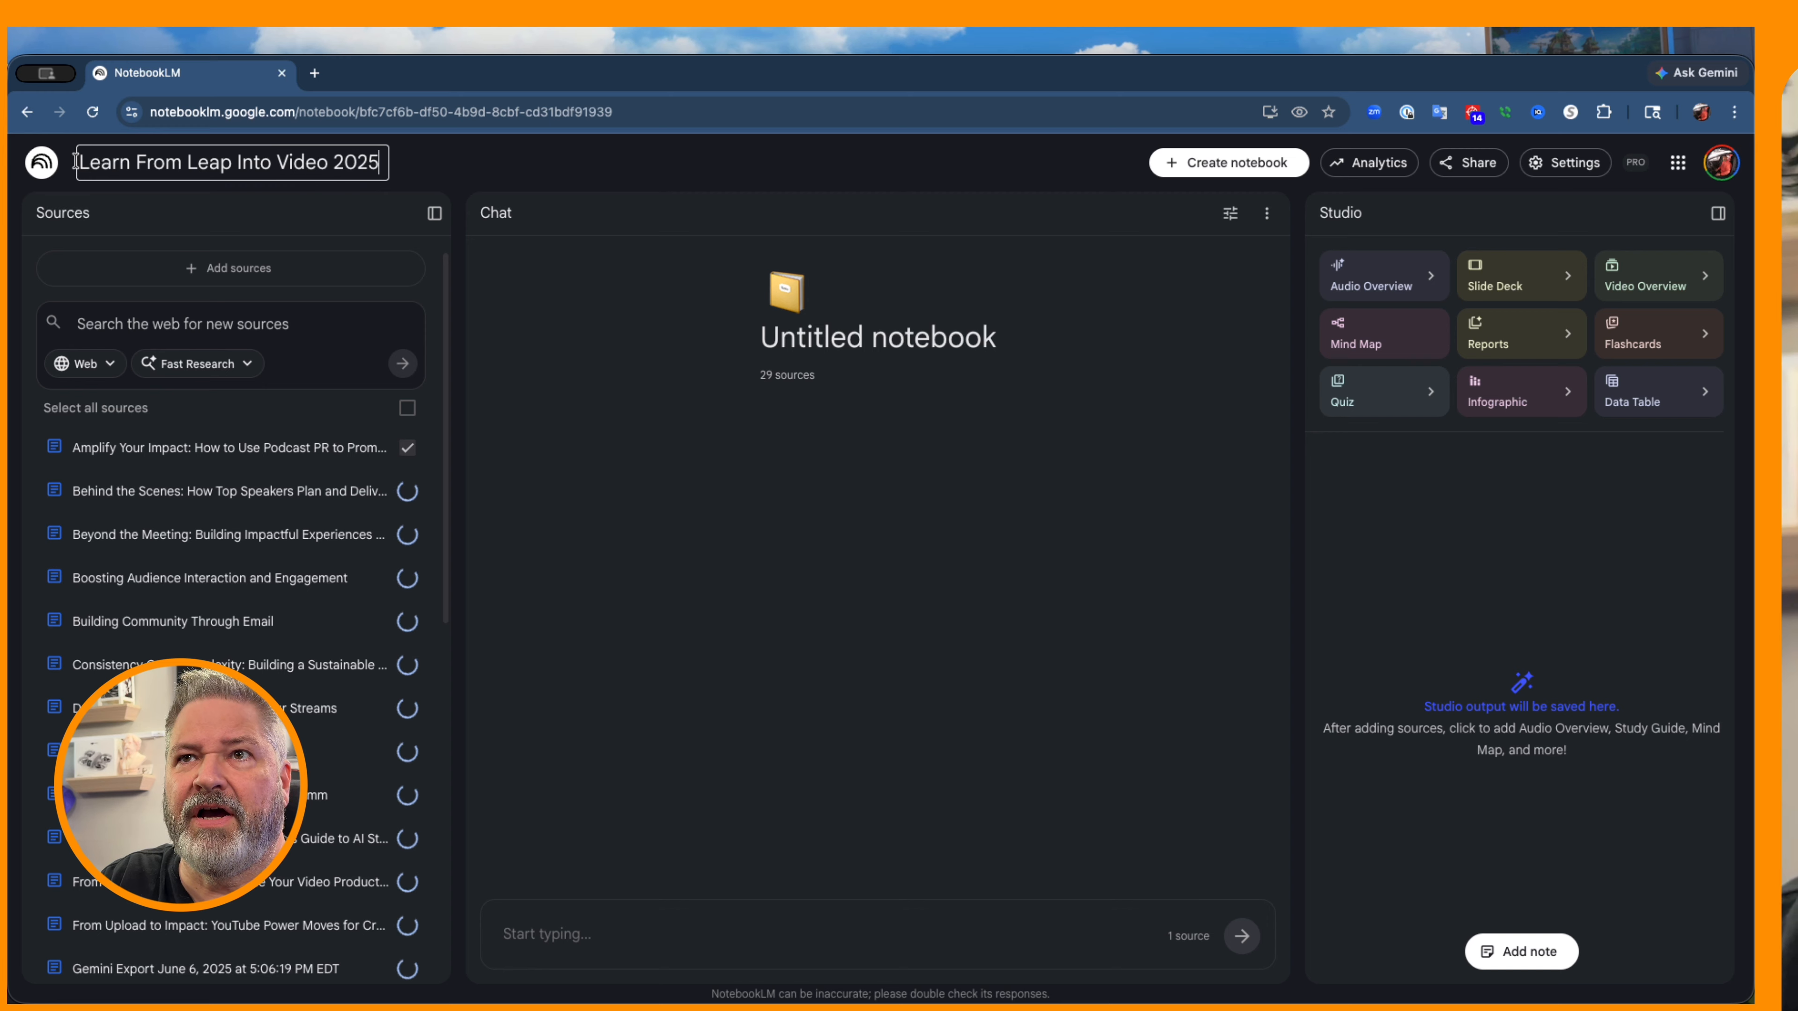
{"action": "key", "text": "Return"}
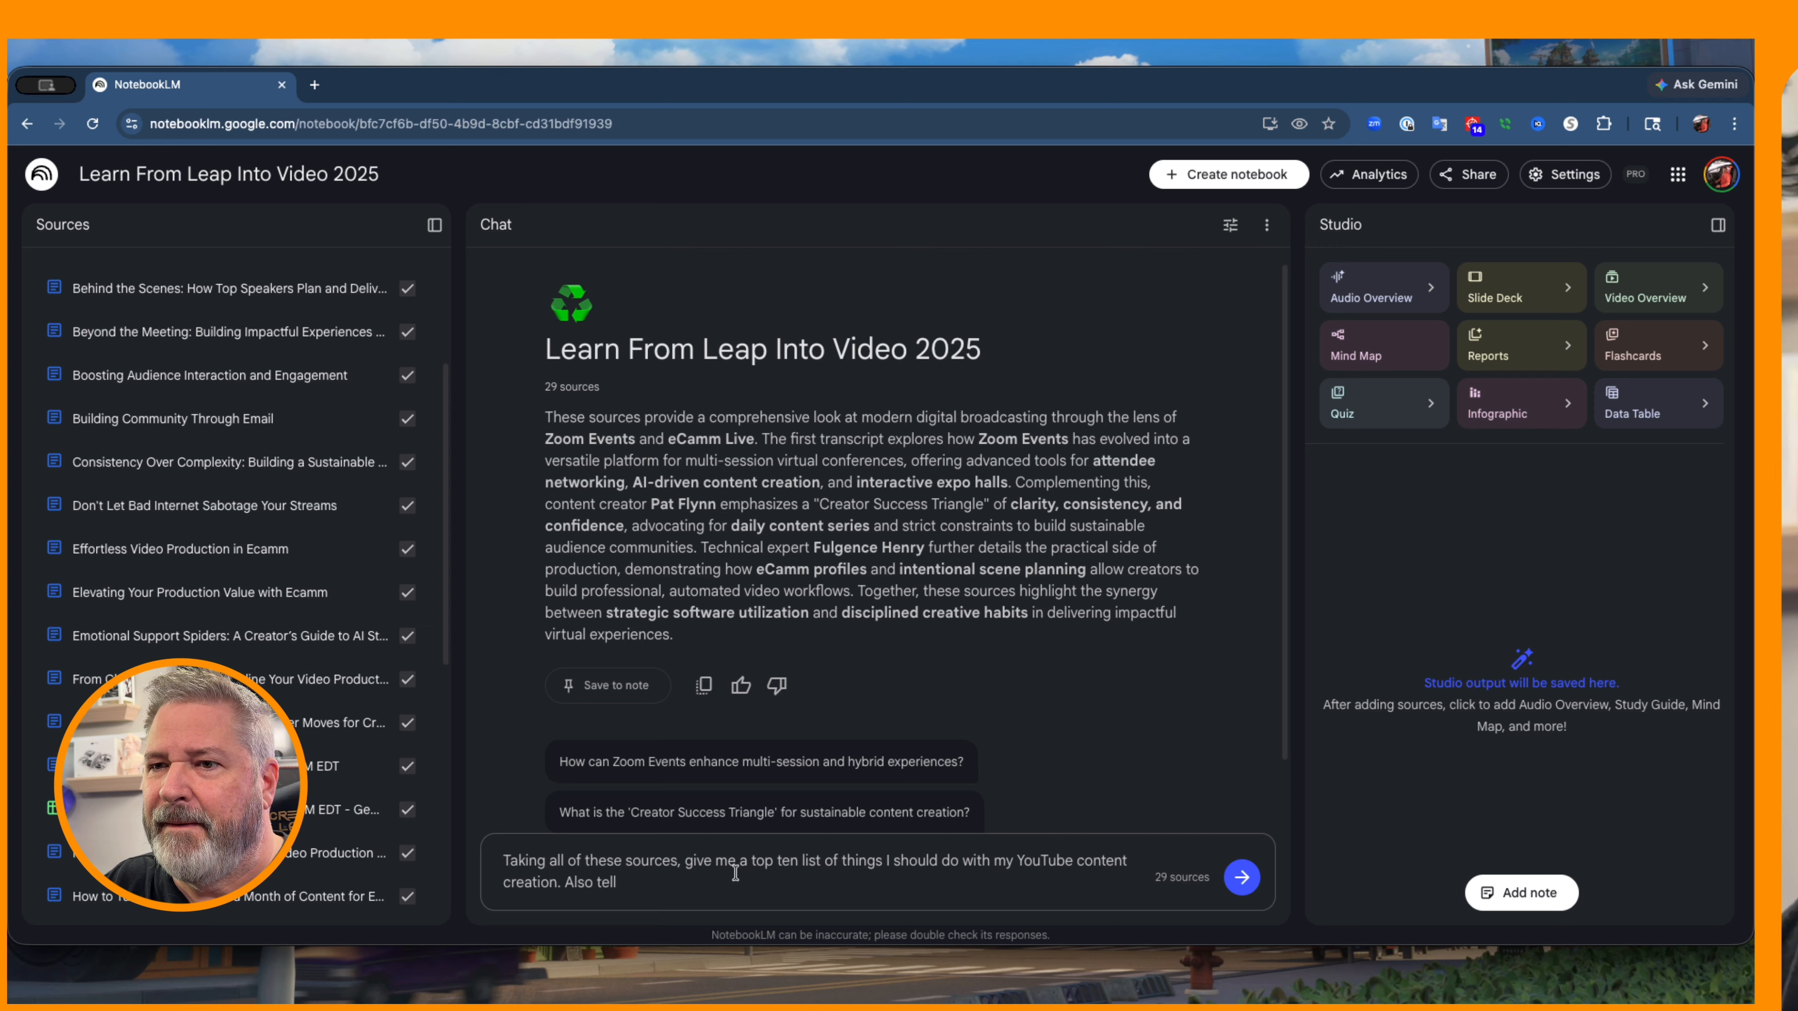
Ask the chat for a top ten list of YouTube content creation actions from all sources, plus the biggest lessons to pay attention to.
{"action": "type", "text": "gges"}
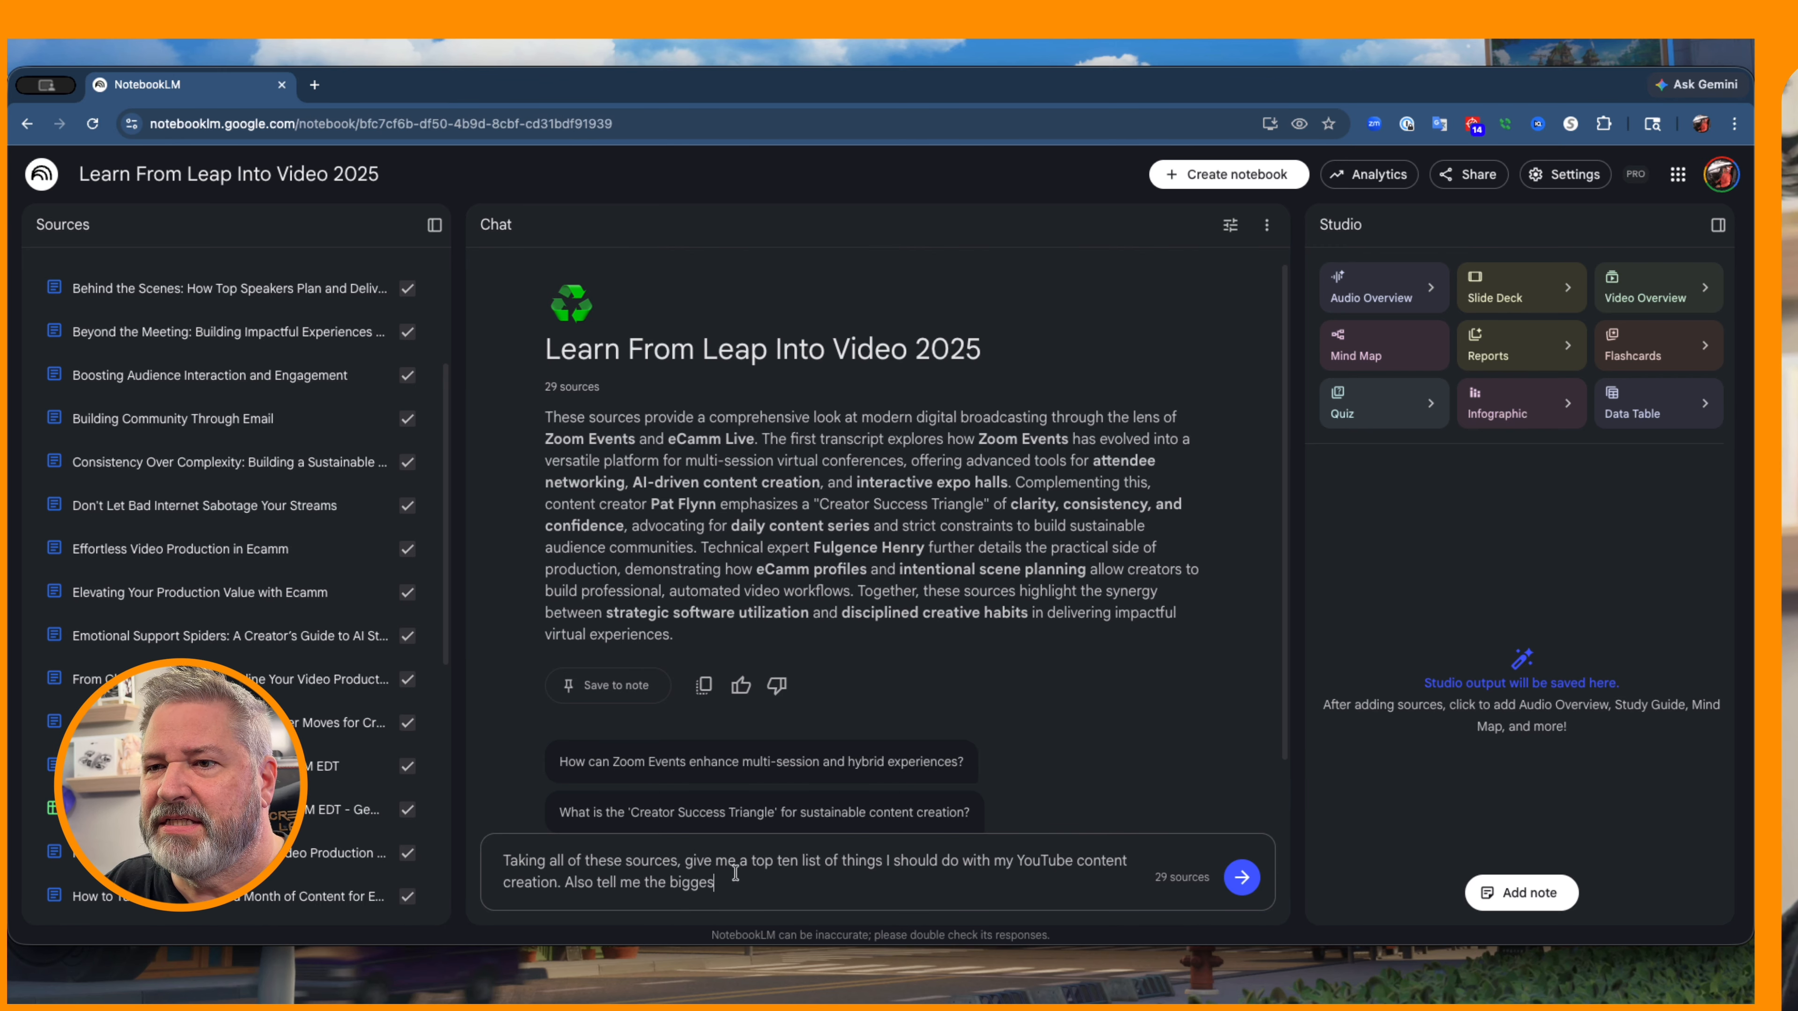
{"action": "type", "text": "t lessons I should be paying attention to?"}
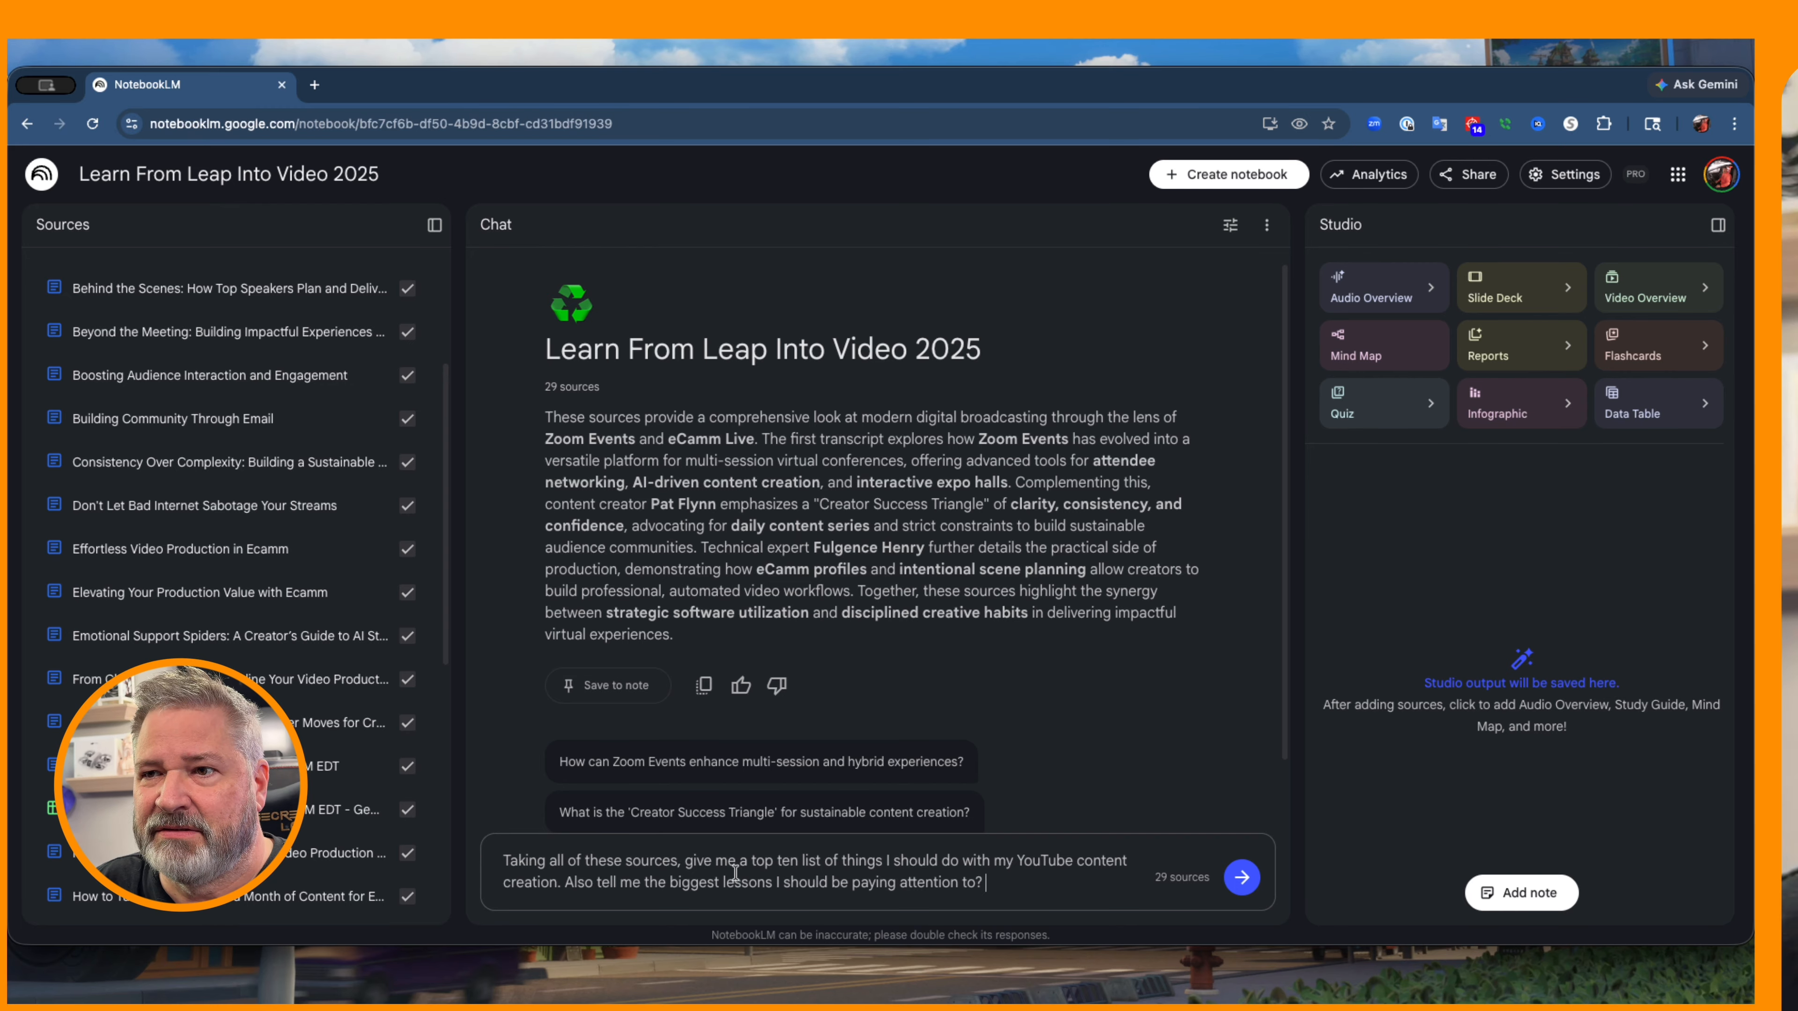
{"action": "key", "text": "Return"}
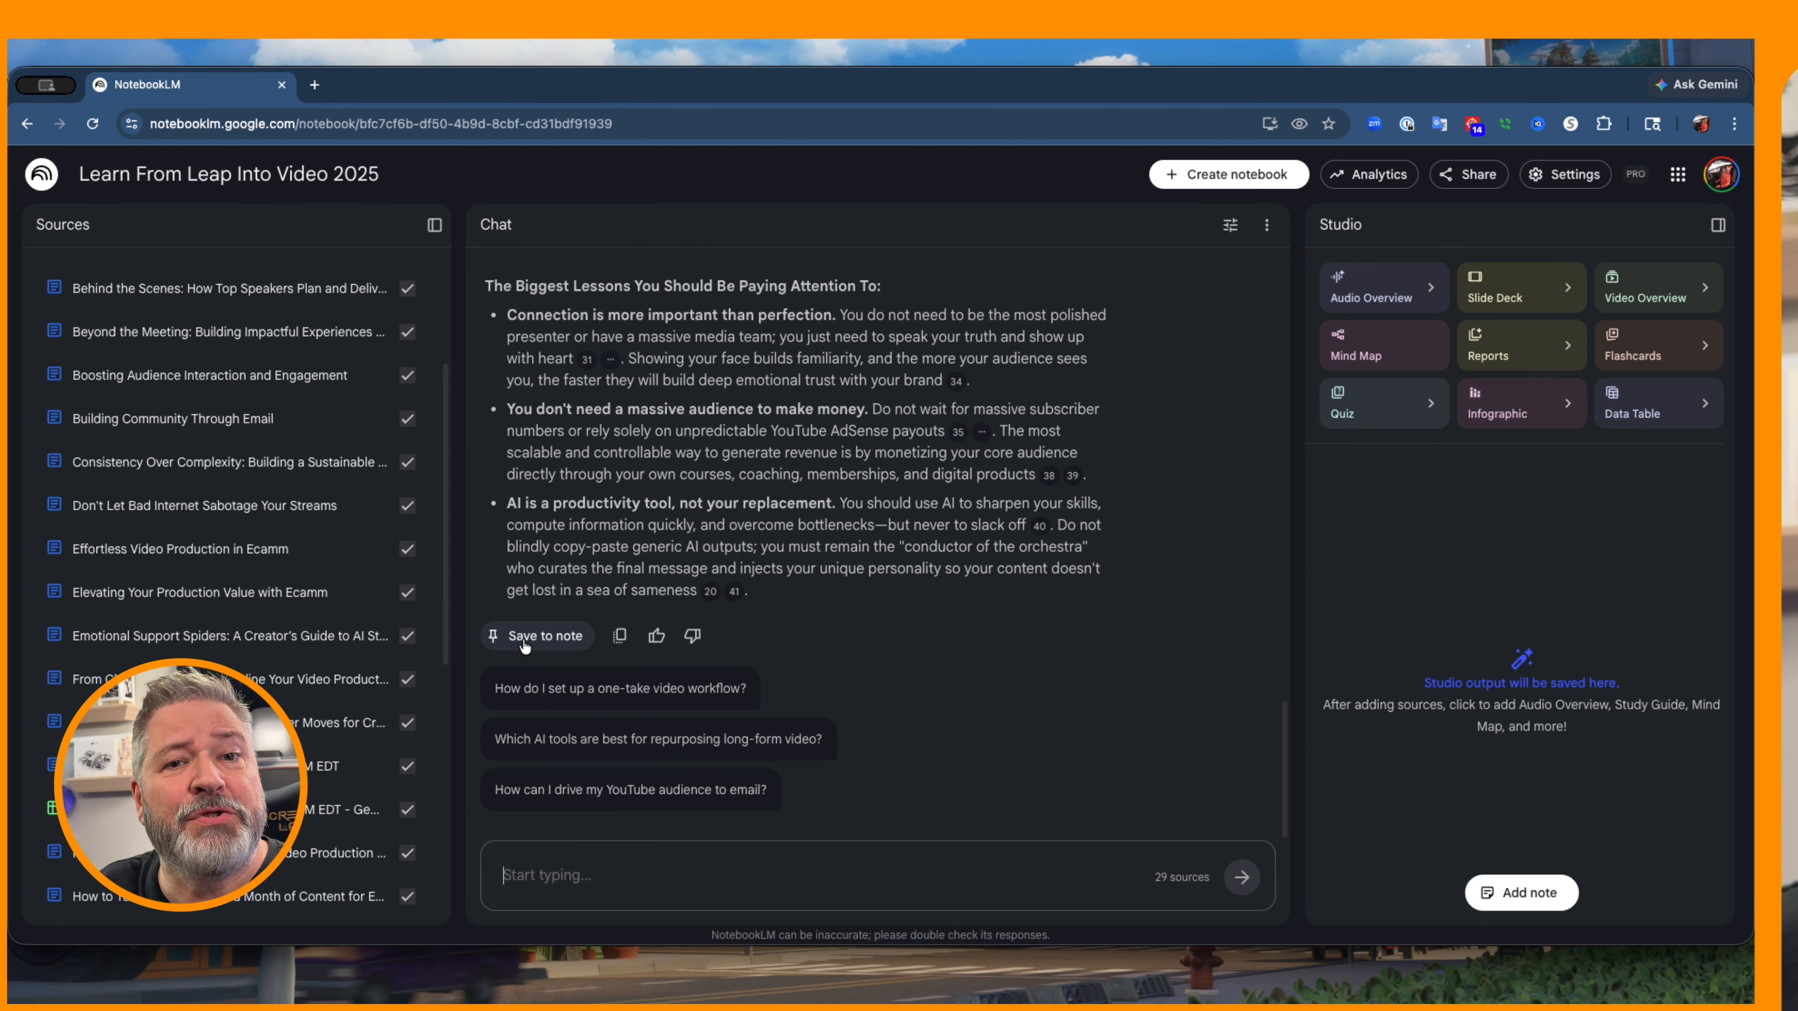
Save the chat answer as a note and view the saved note's conversion and export options.
{"action": "left_click", "coordinate": [524, 641]}
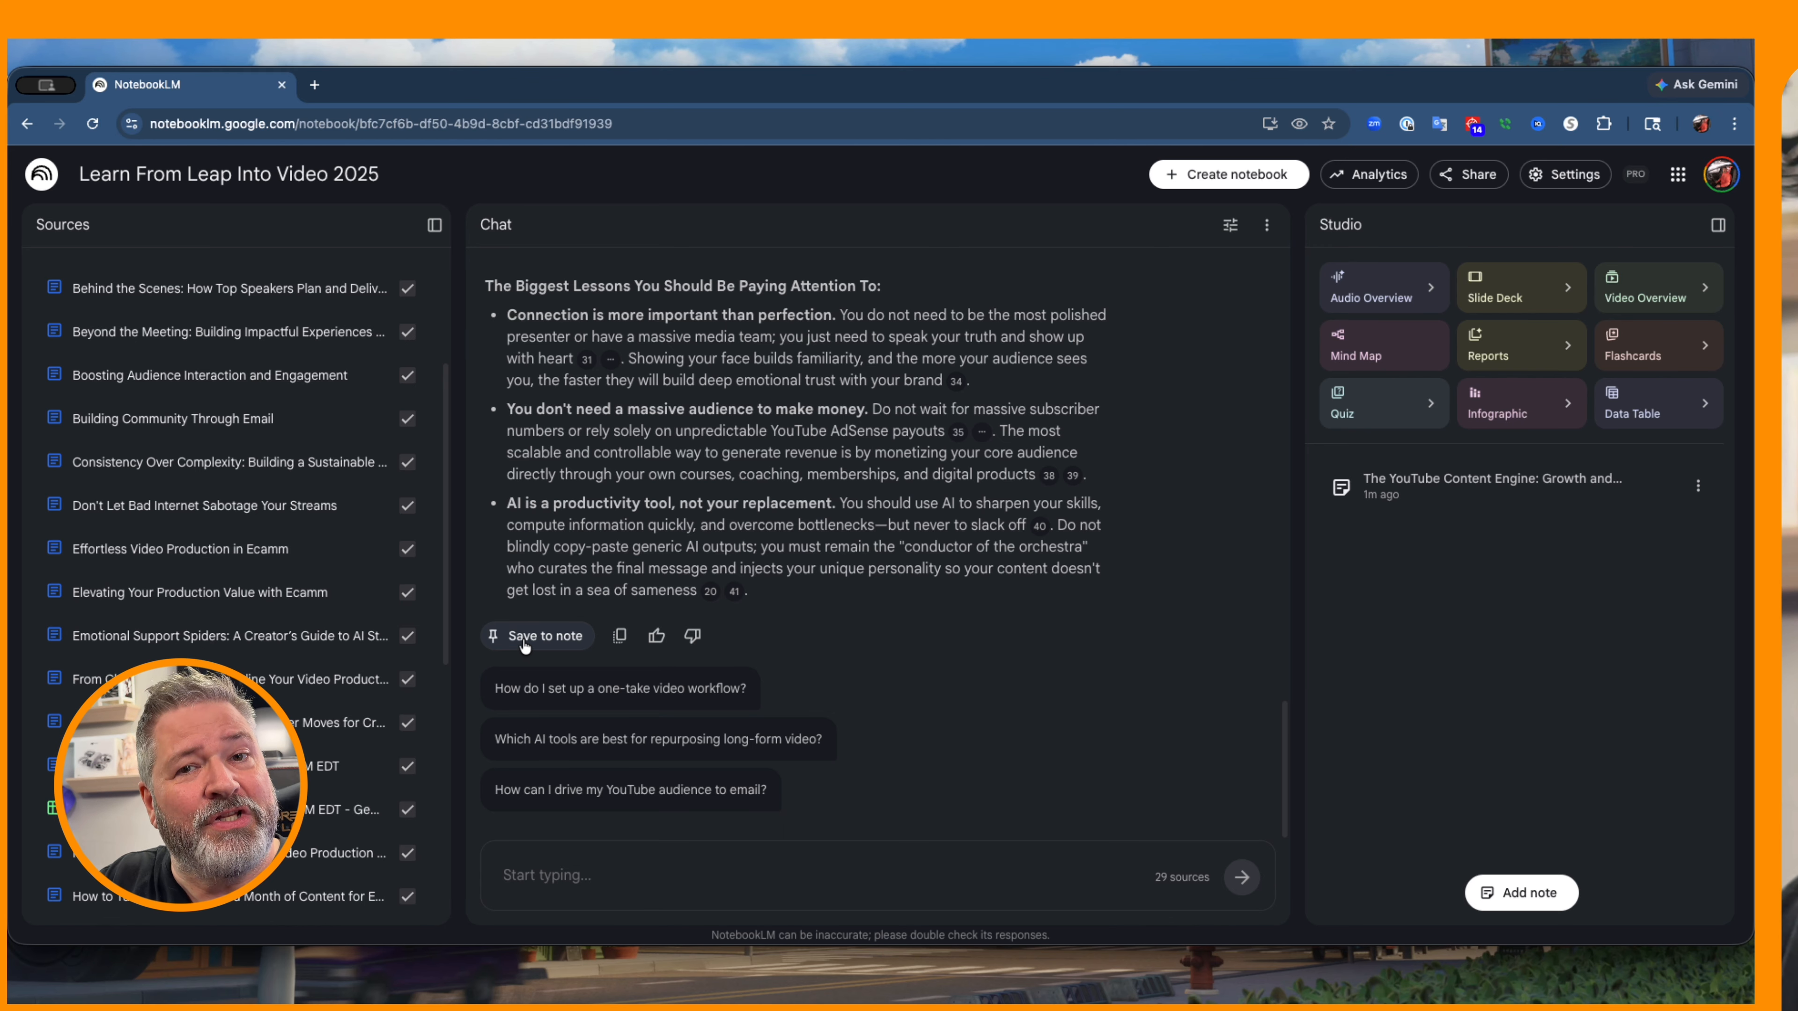
{"action": "left_click", "coordinate": [1700, 489]}
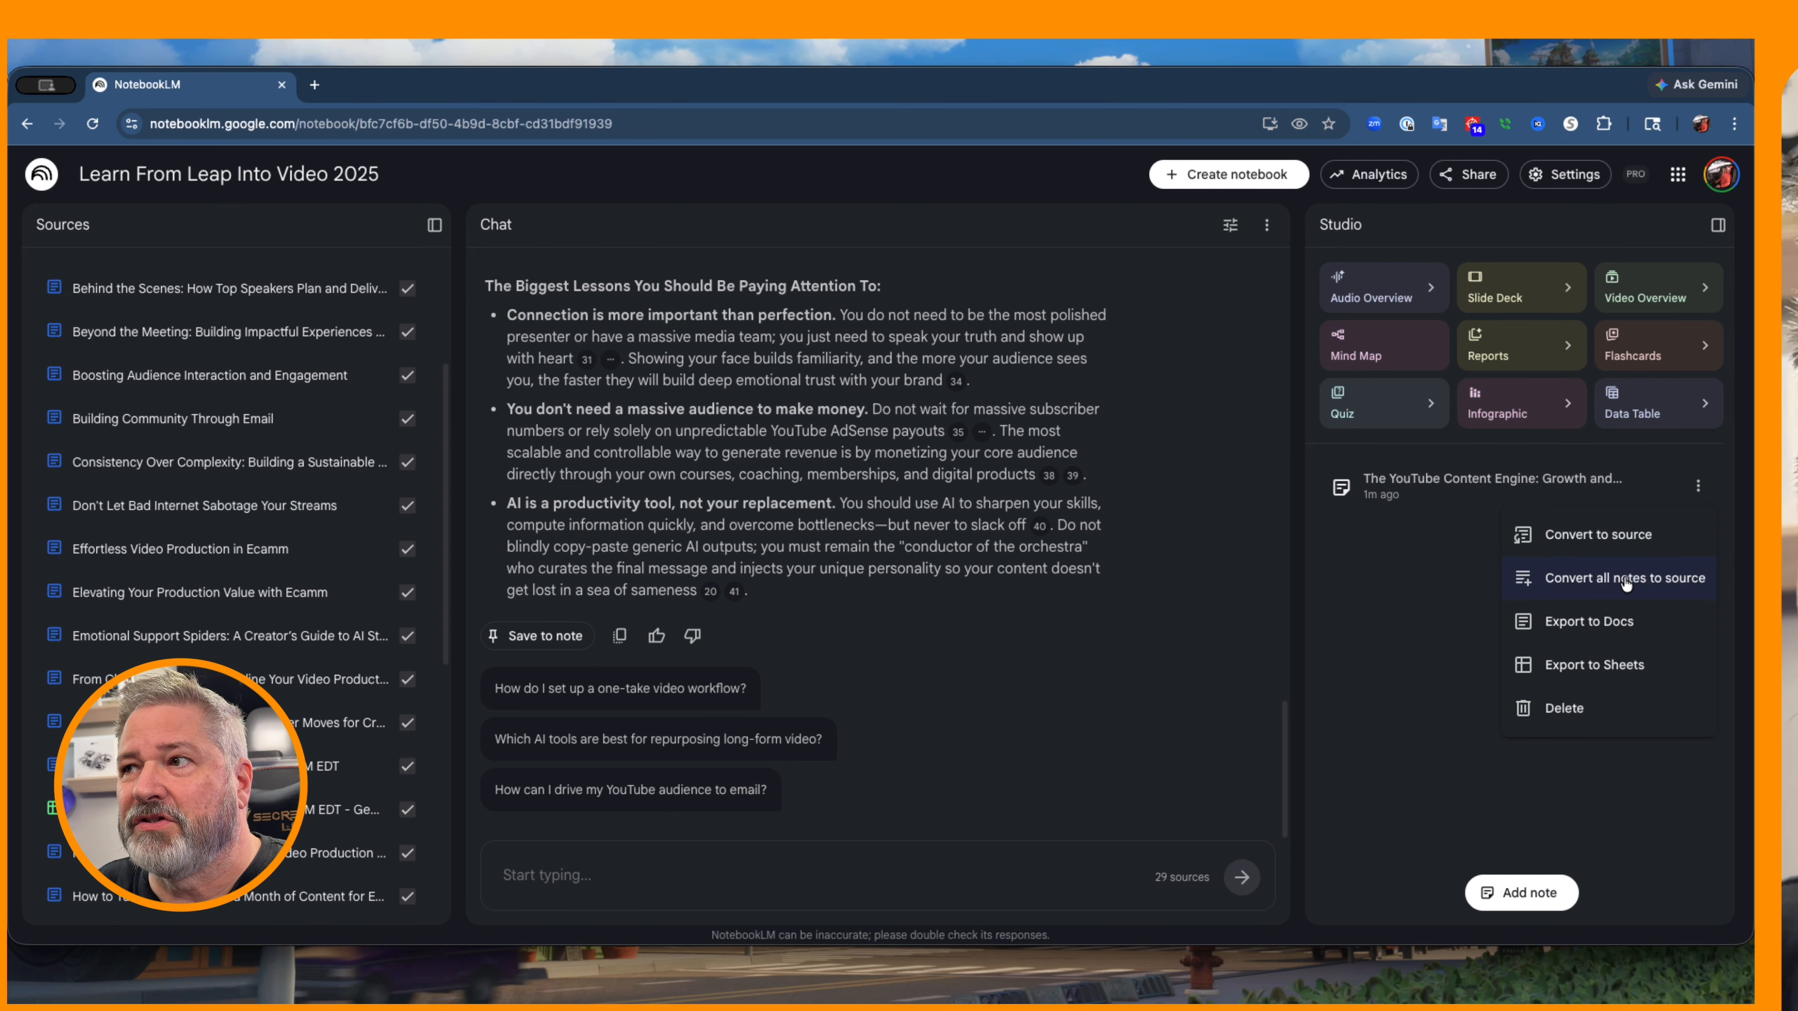
{"action": "left_click", "coordinate": [1426, 569]}
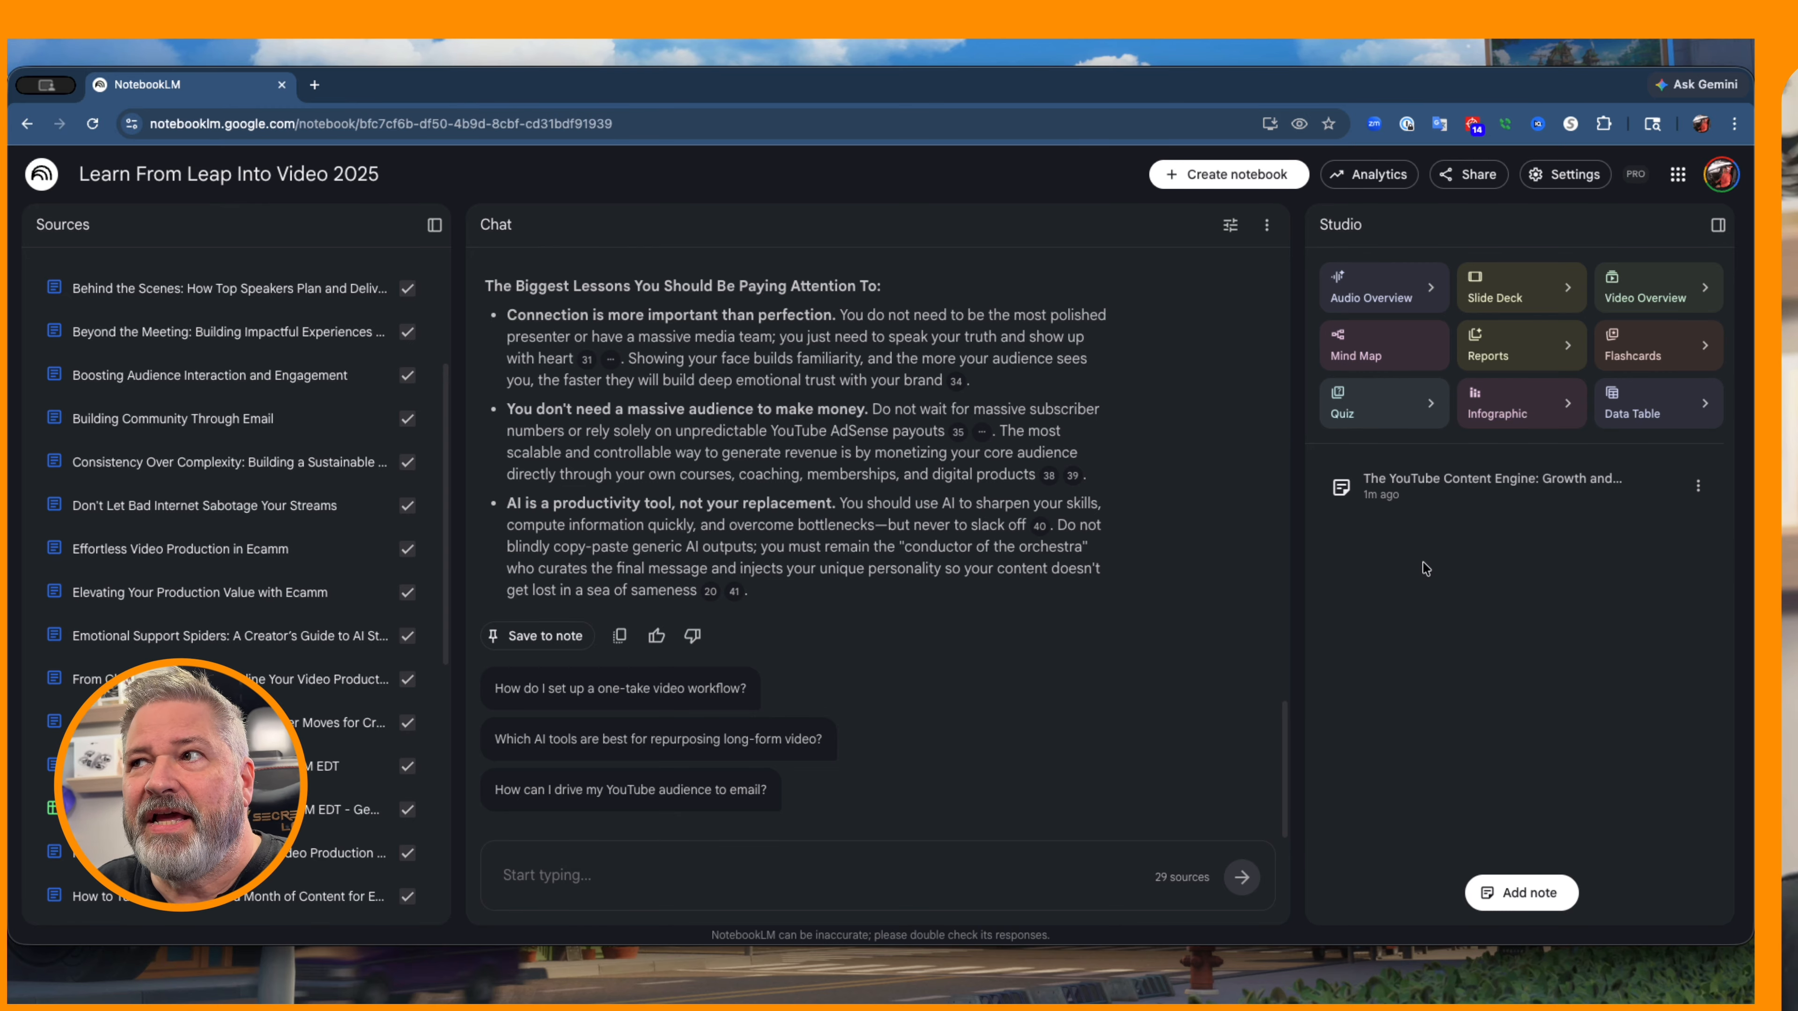
Generate a Deep Dive audio overview with the prompt "Focus on Lessons I should be learning from this content to use in my content creation journey".
{"action": "left_click", "coordinate": [1386, 301]}
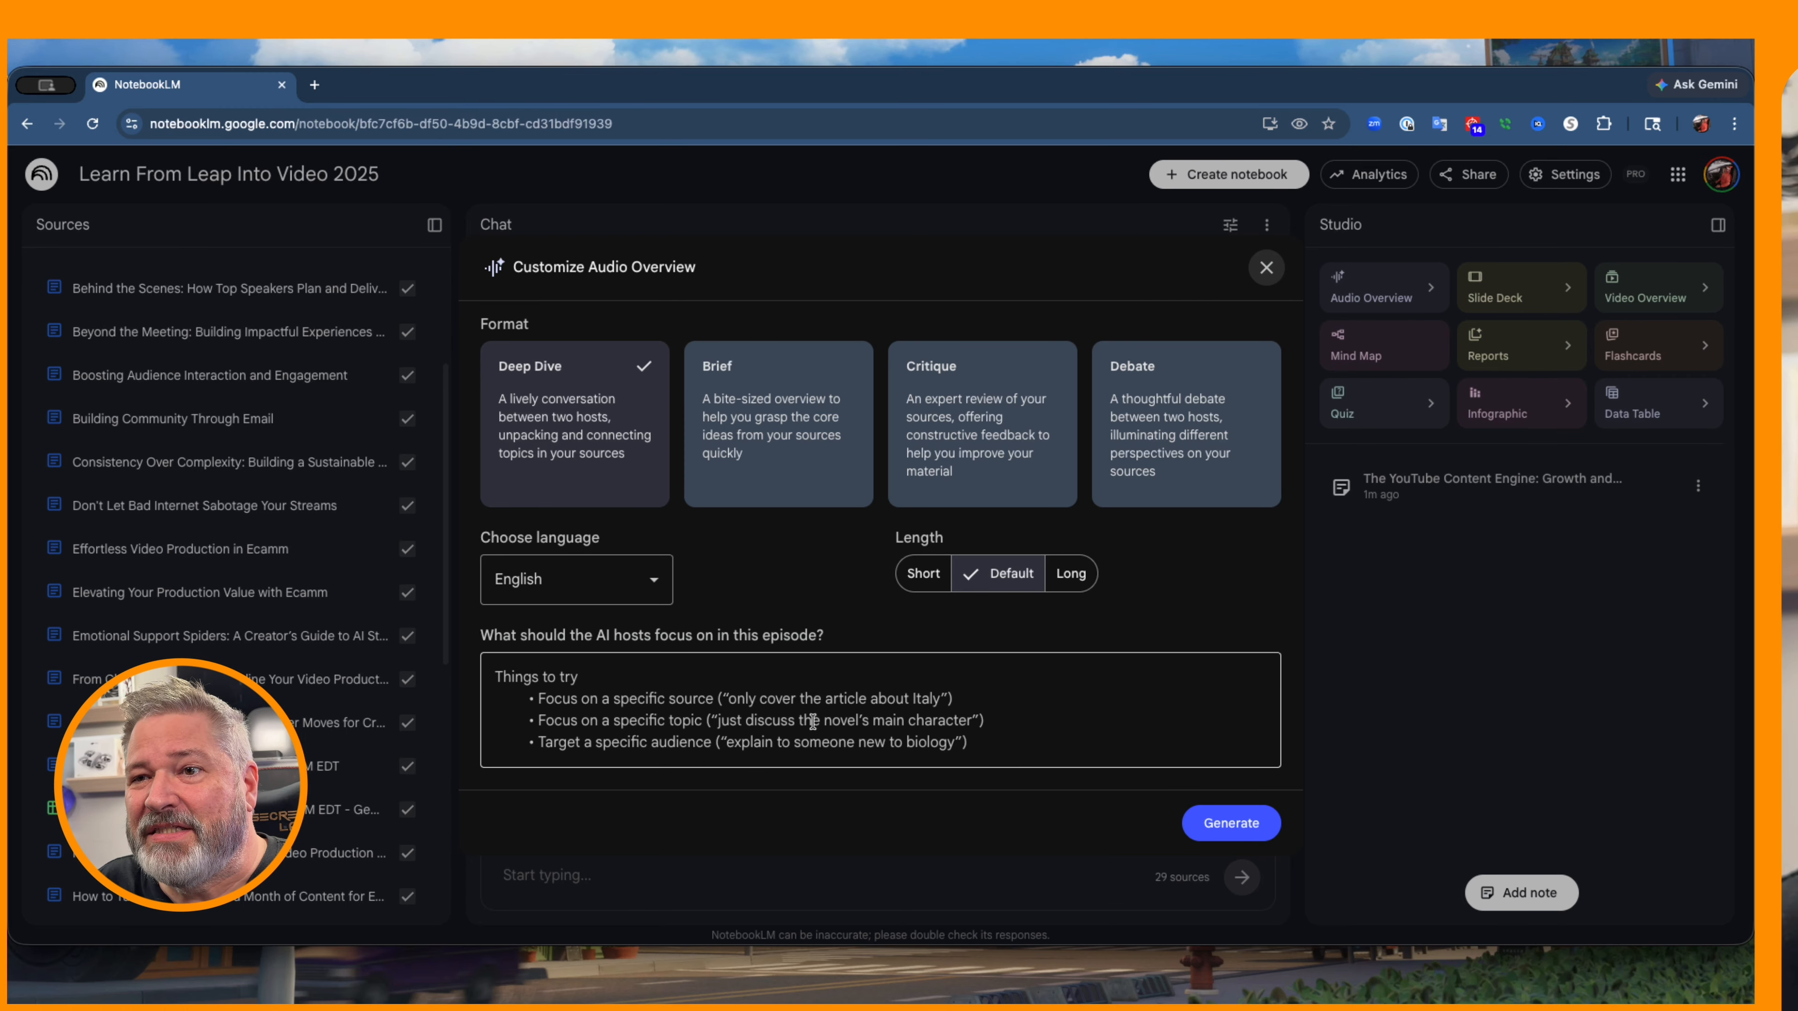
{"action": "left_click", "coordinate": [687, 717]}
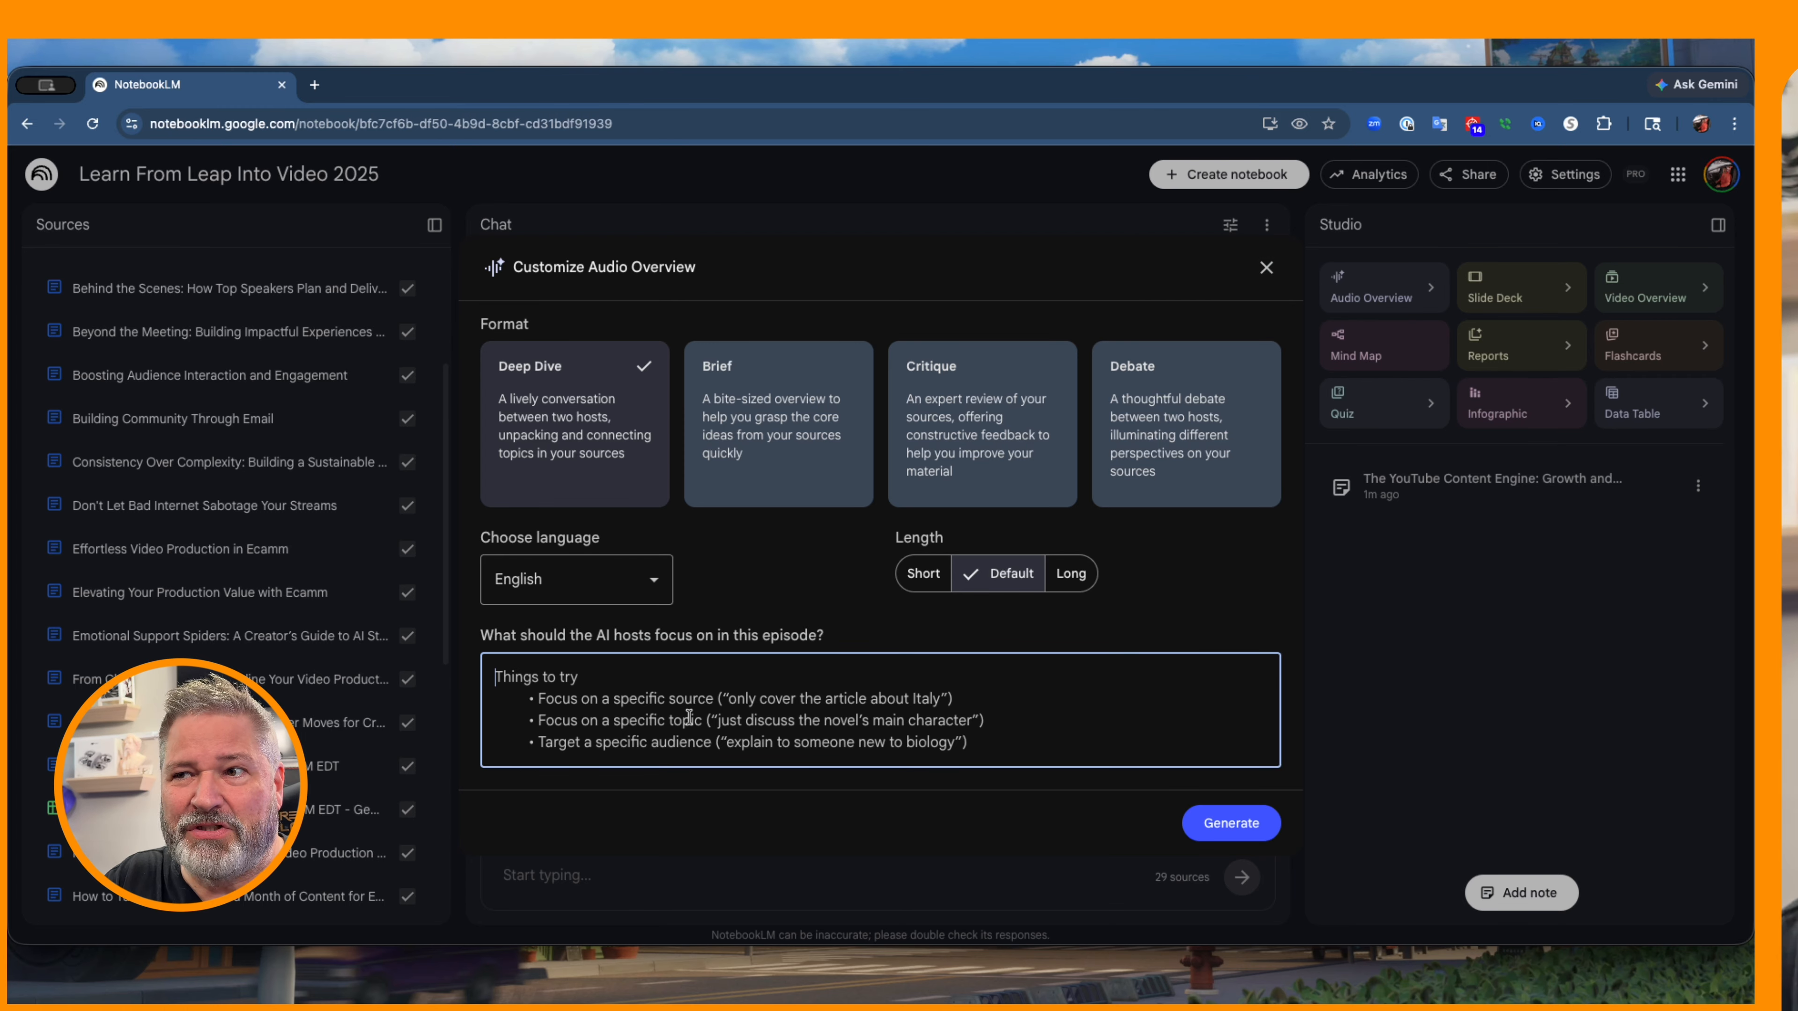
{"action": "type", "text": "Foc"}
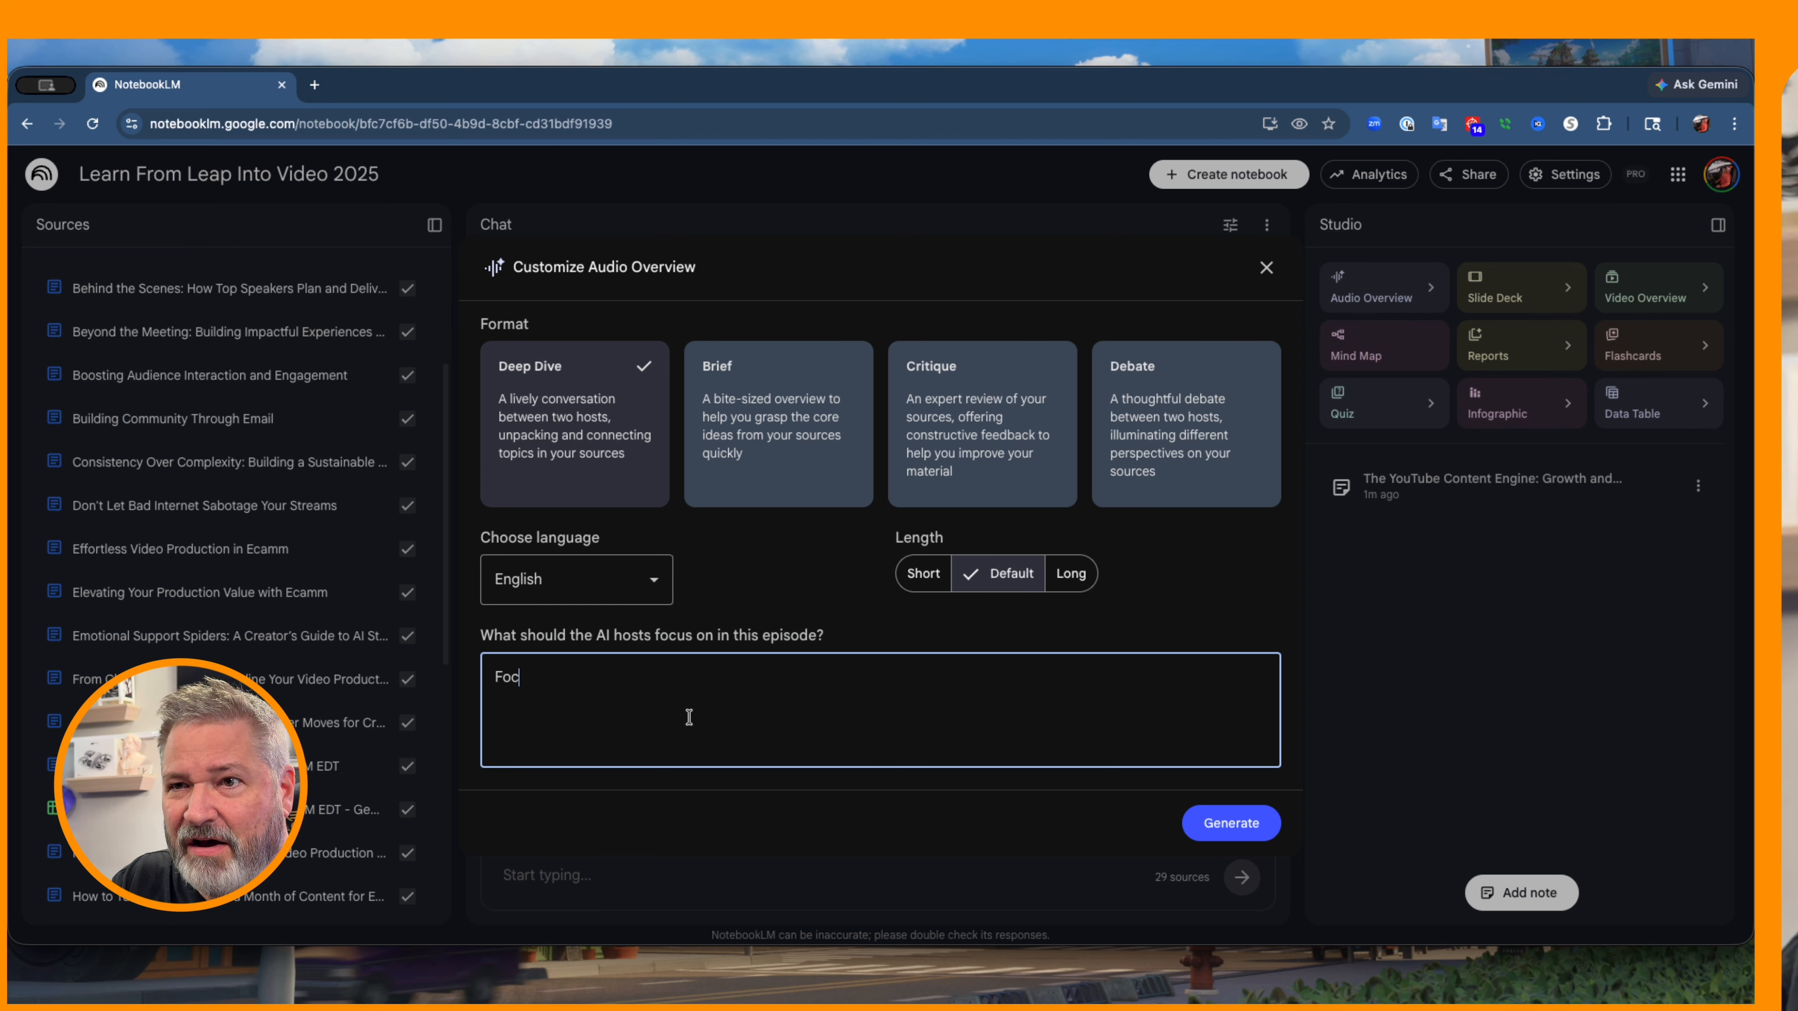
{"action": "type", "text": "us on Lessons I should be learning from this content to use in my con"}
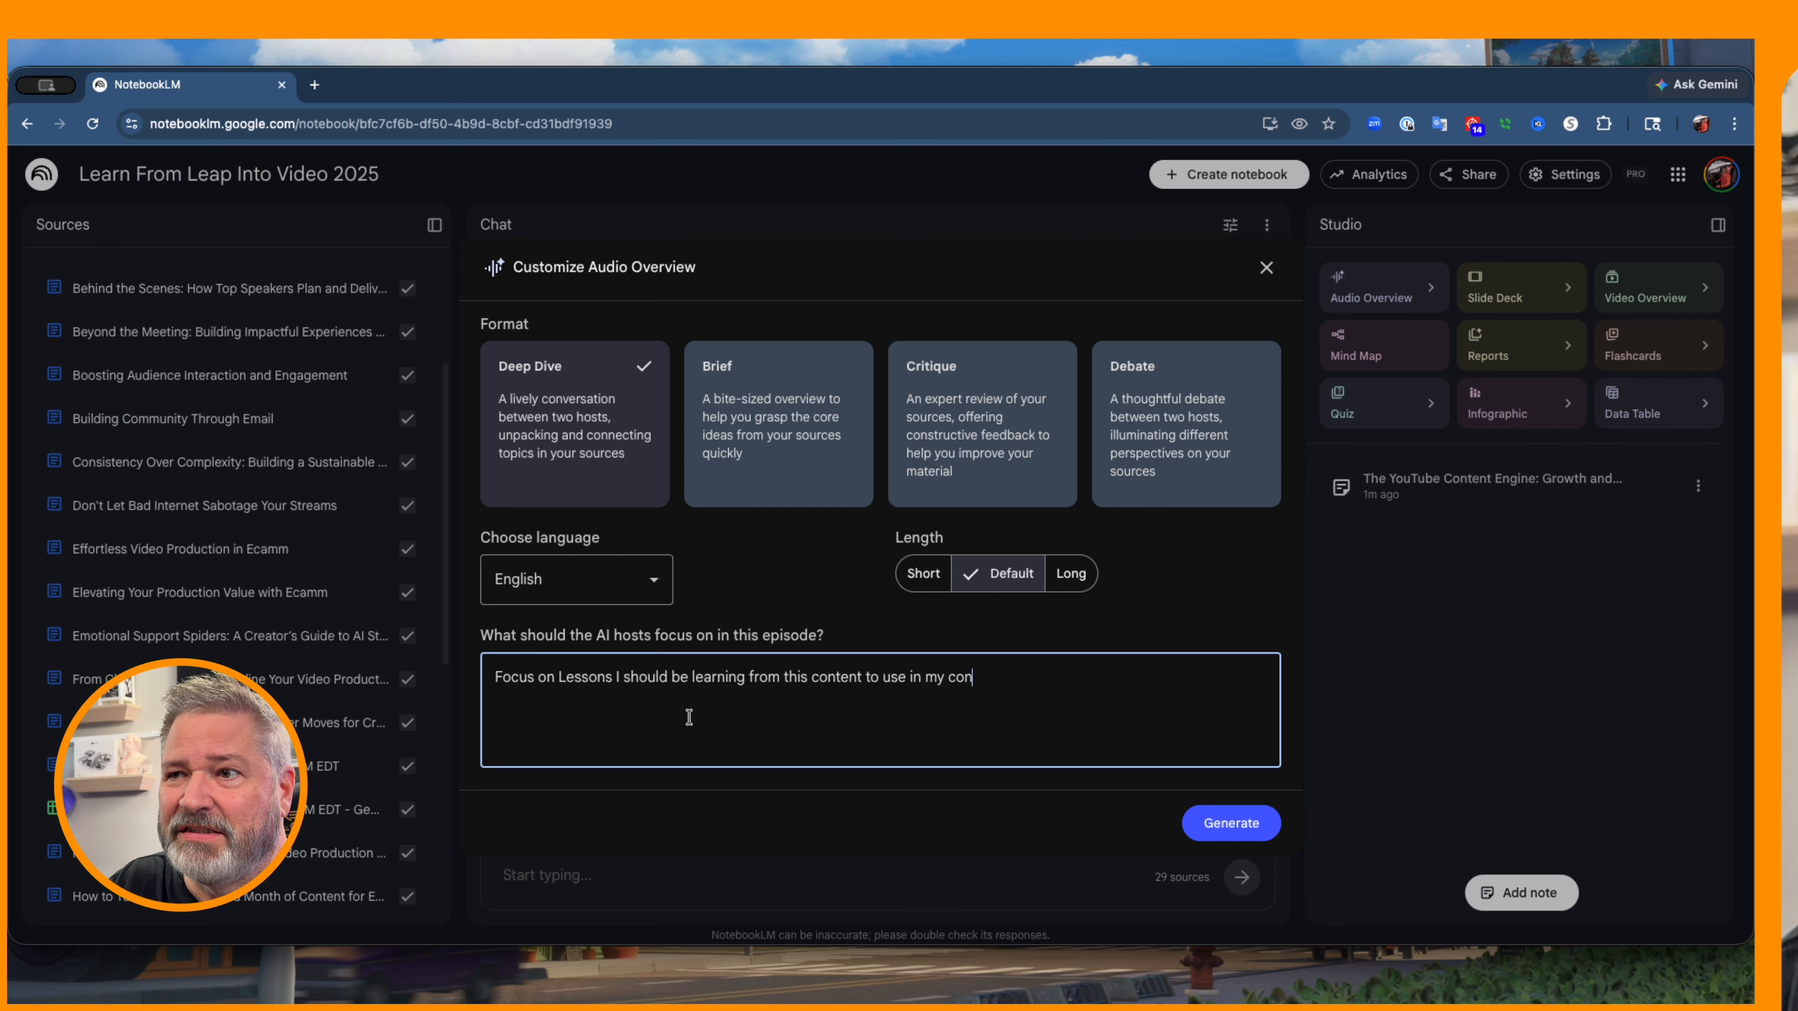
{"action": "type", "text": "creation journey"}
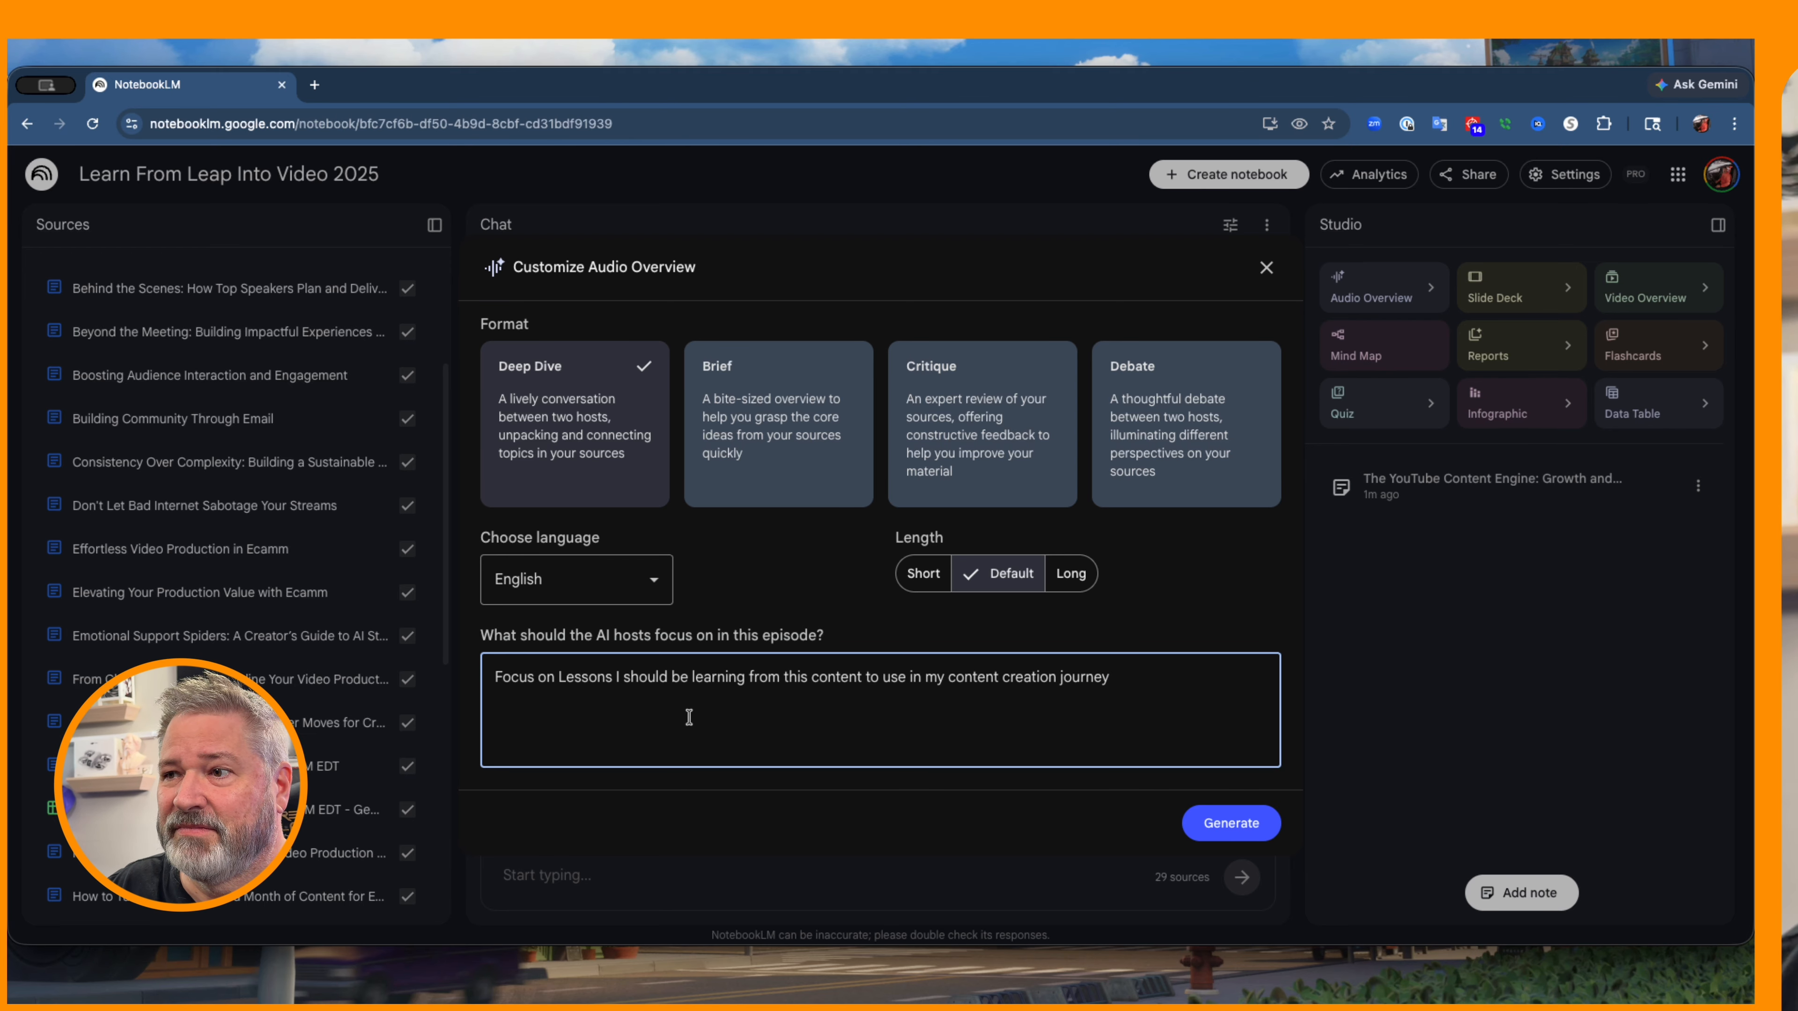
{"action": "left_click", "coordinate": [1248, 832]}
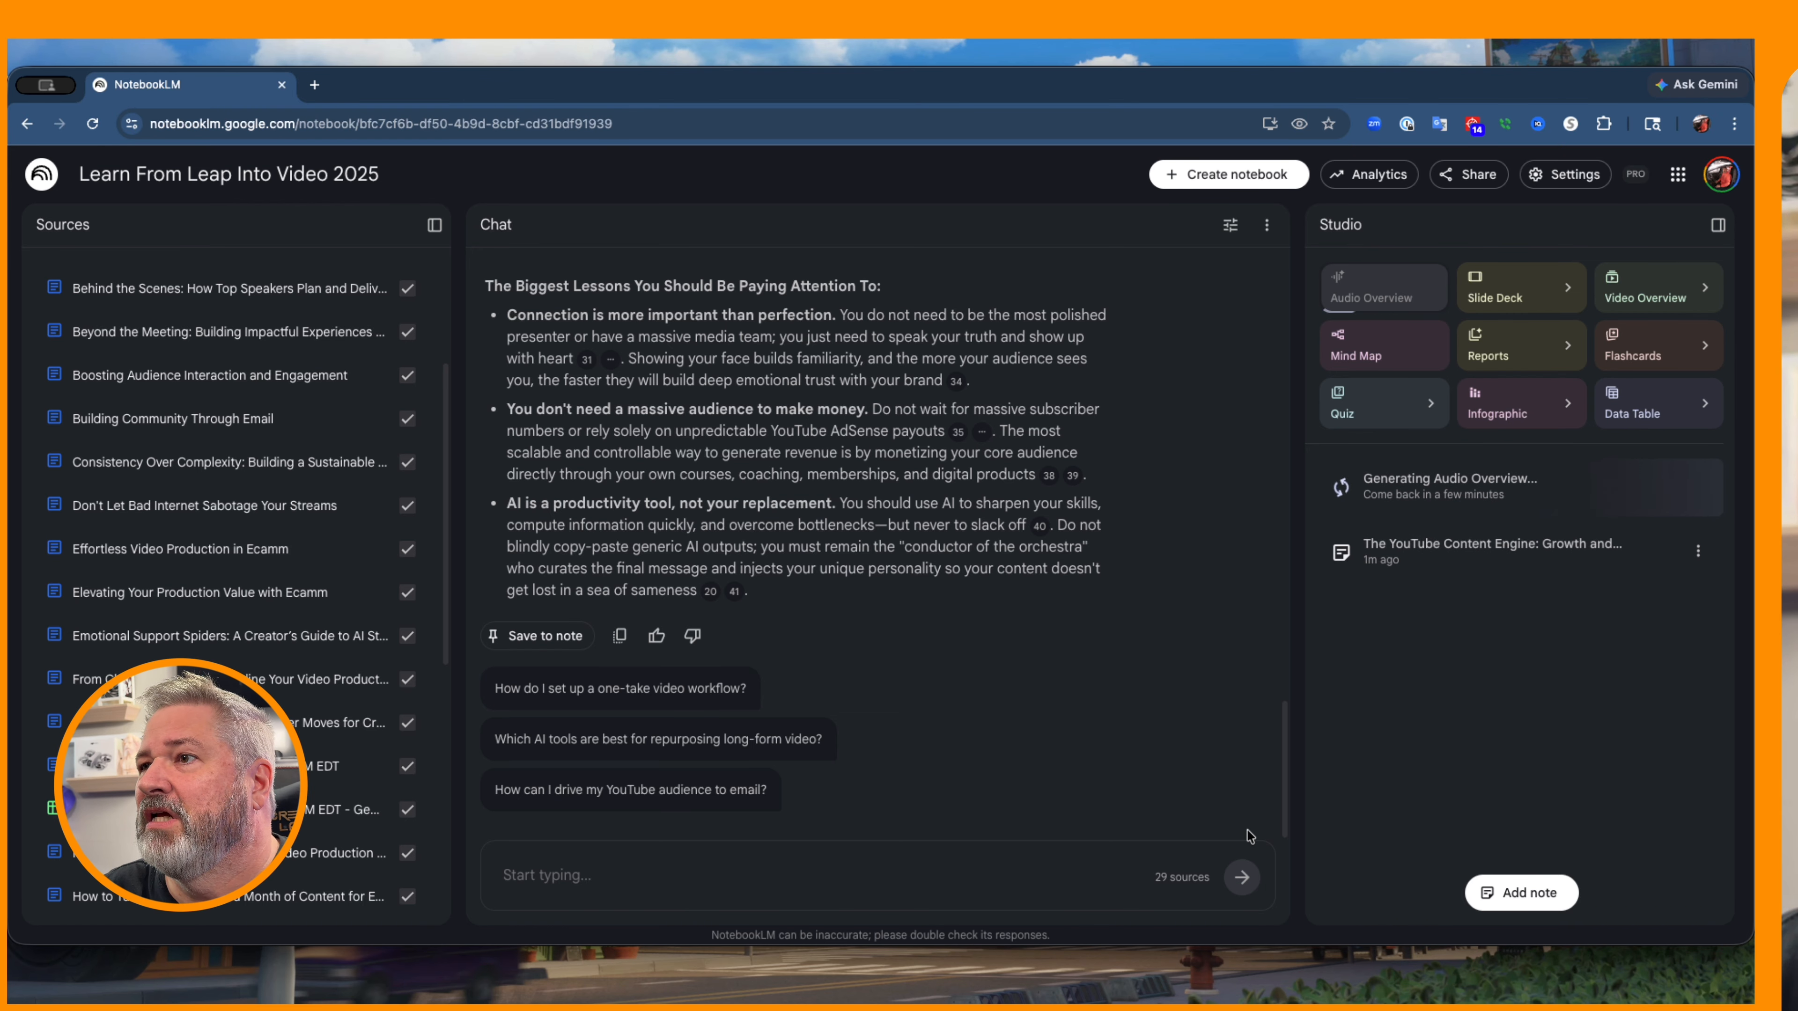
Generate a mind map and a detailed slide deck with a high level outline, suggested topics to really dive into and the high level lessons.
{"action": "left_click", "coordinate": [1363, 358]}
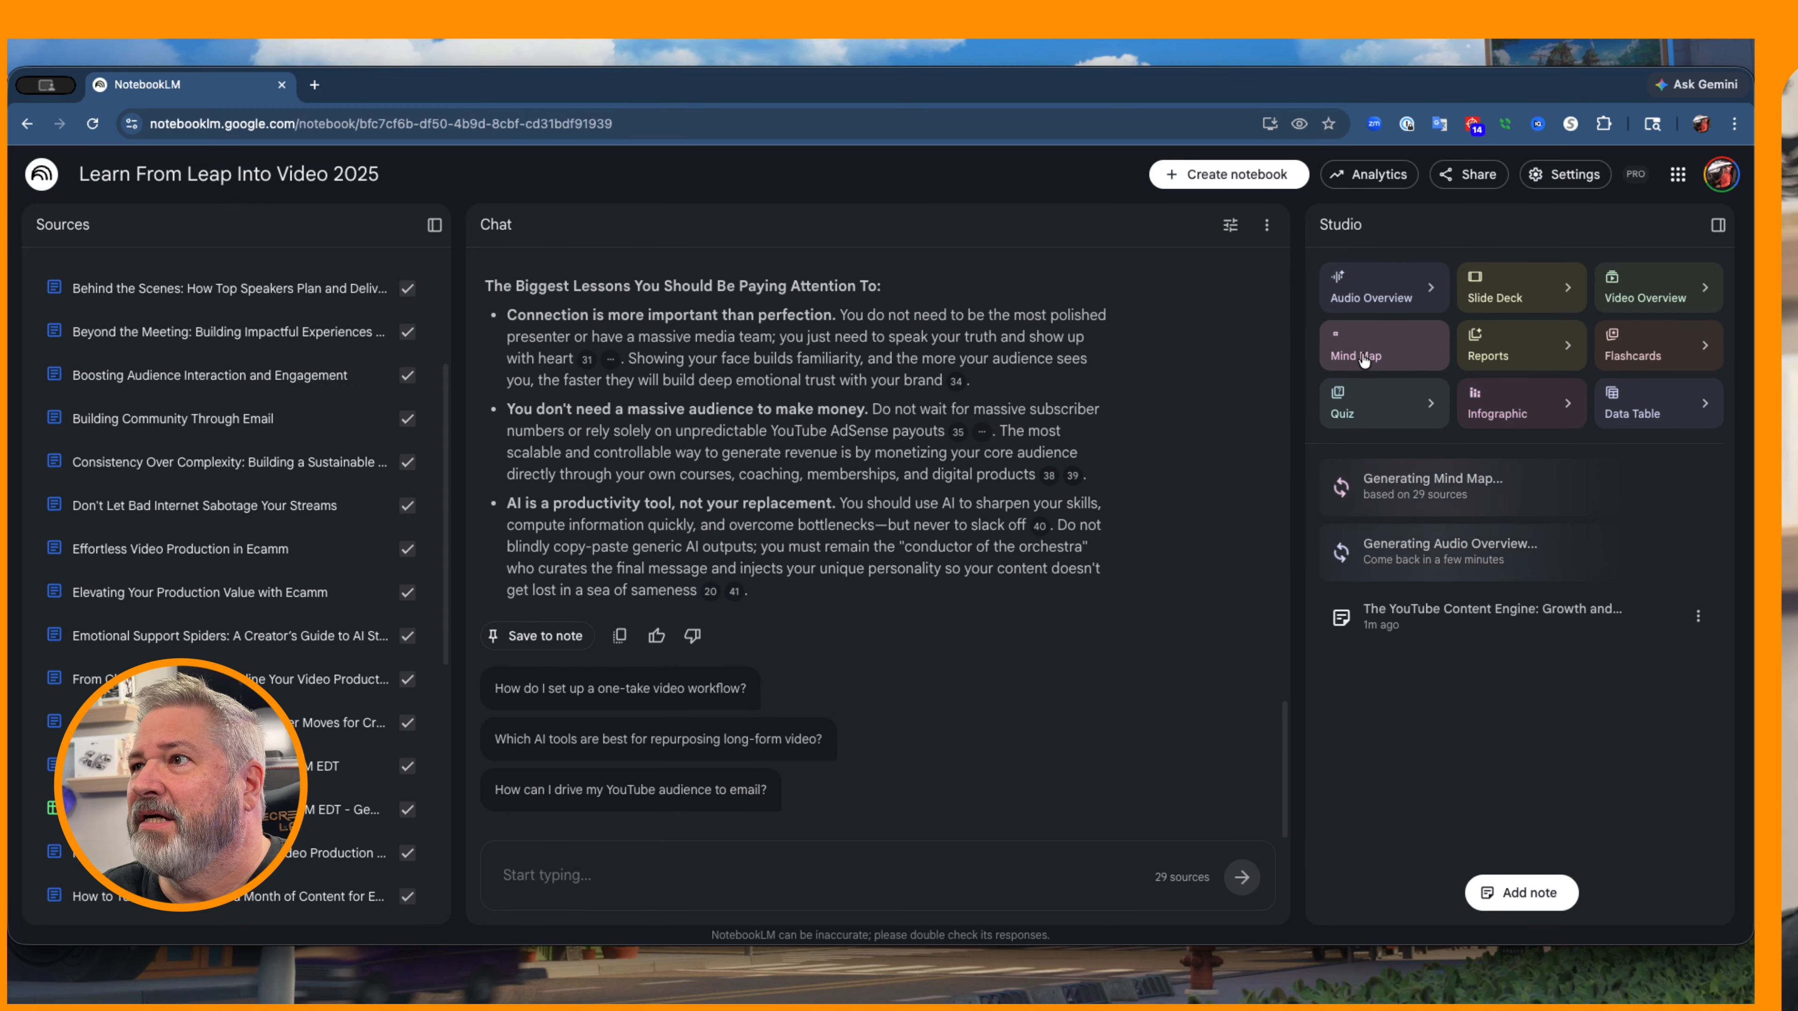
{"action": "left_click", "coordinate": [1495, 296]}
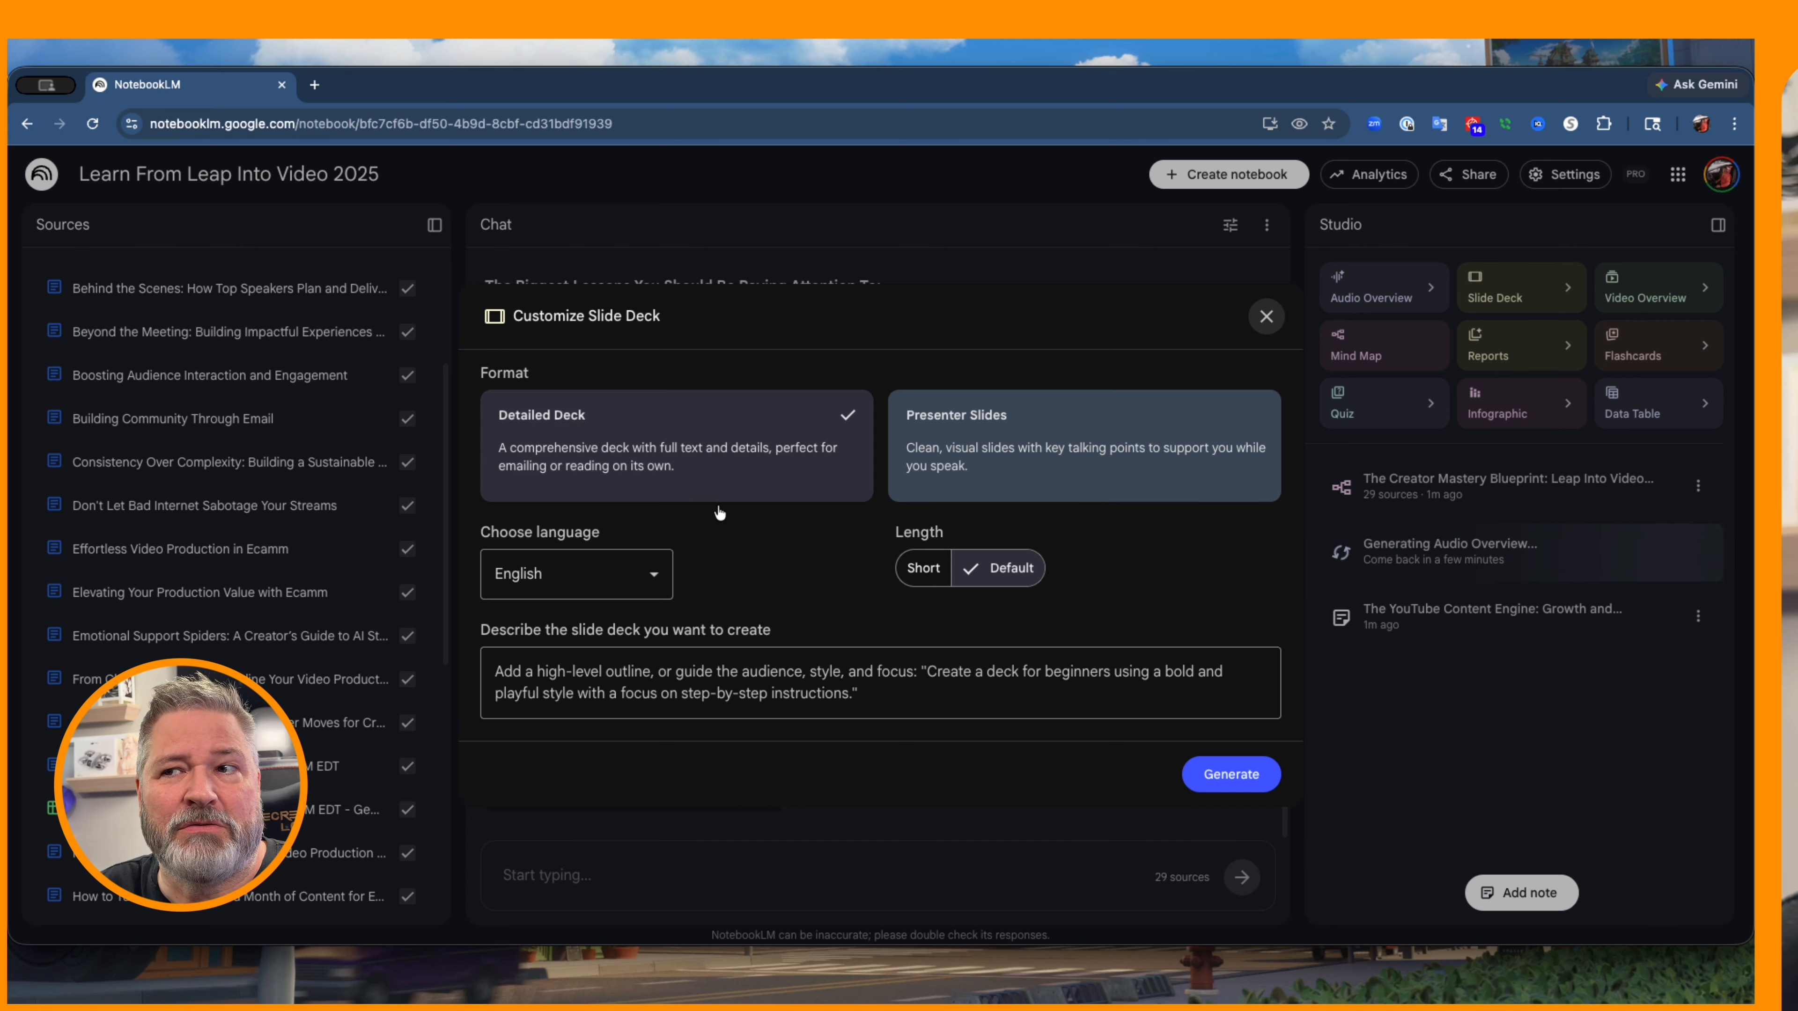
{"action": "left_click", "coordinate": [879, 693]}
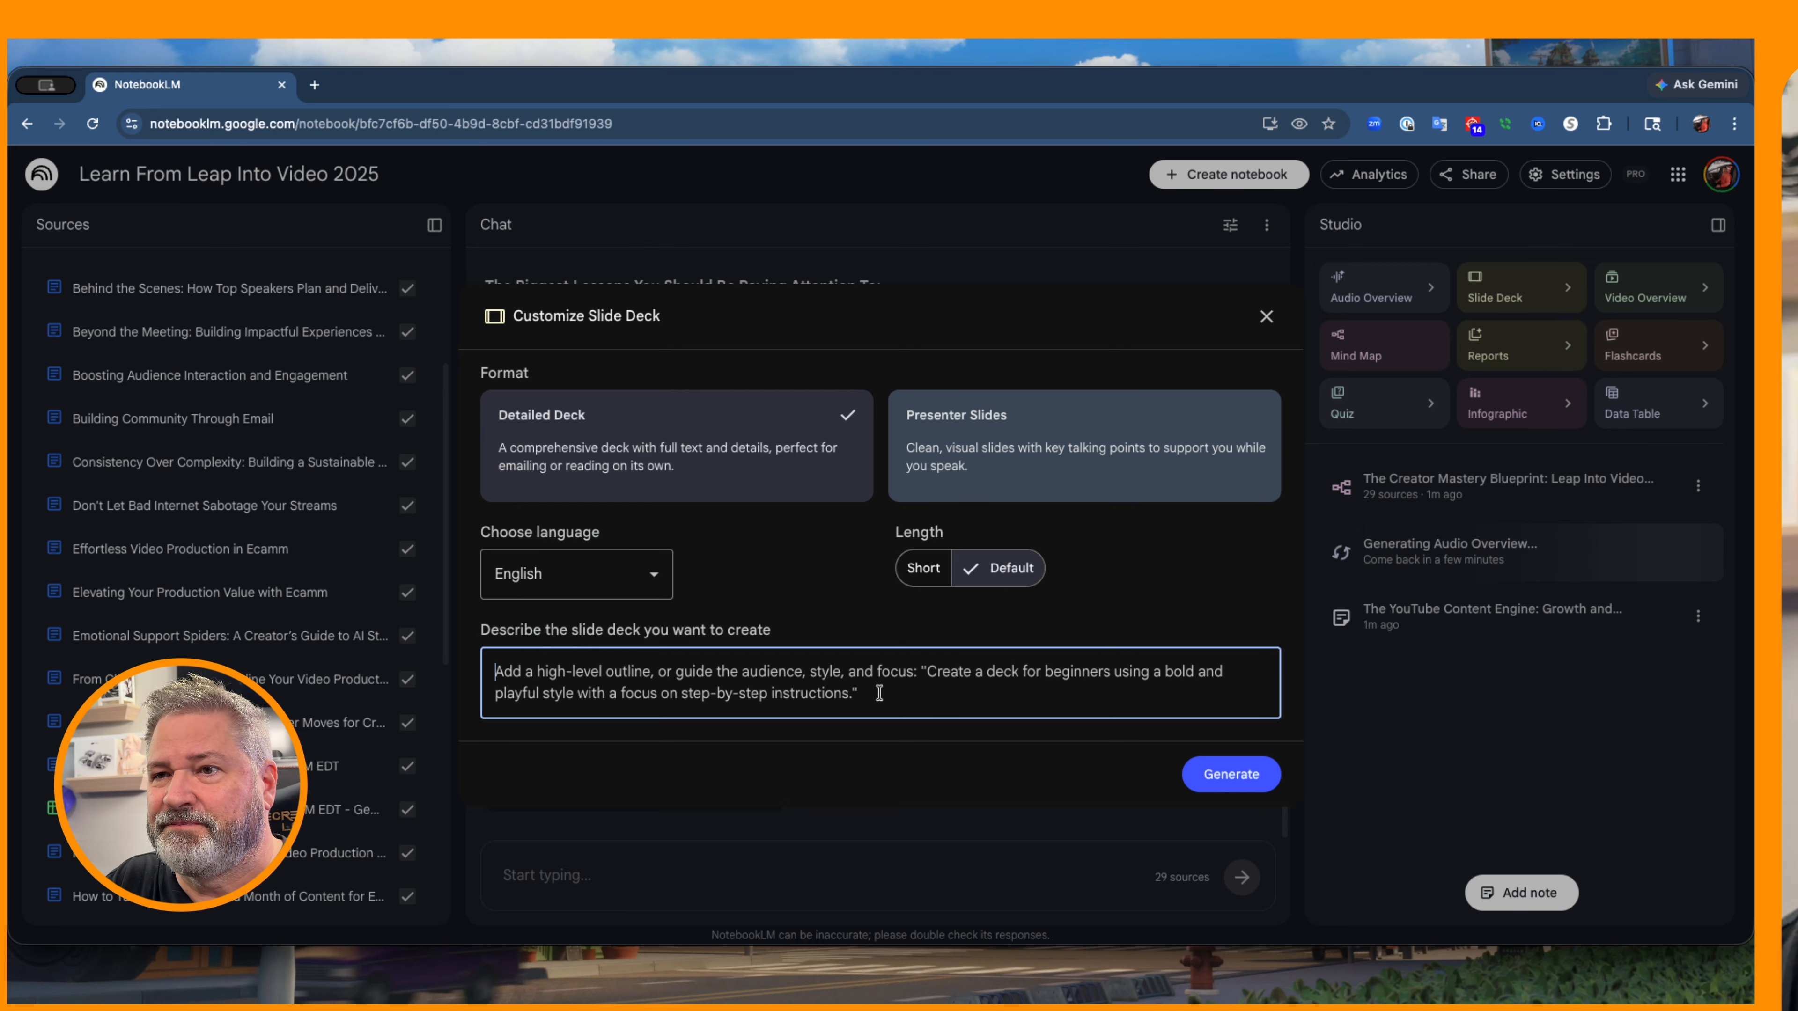
{"action": "type", "text": "Add high level outline and suggest topics I need to really dive into and what the high level lessons are"}
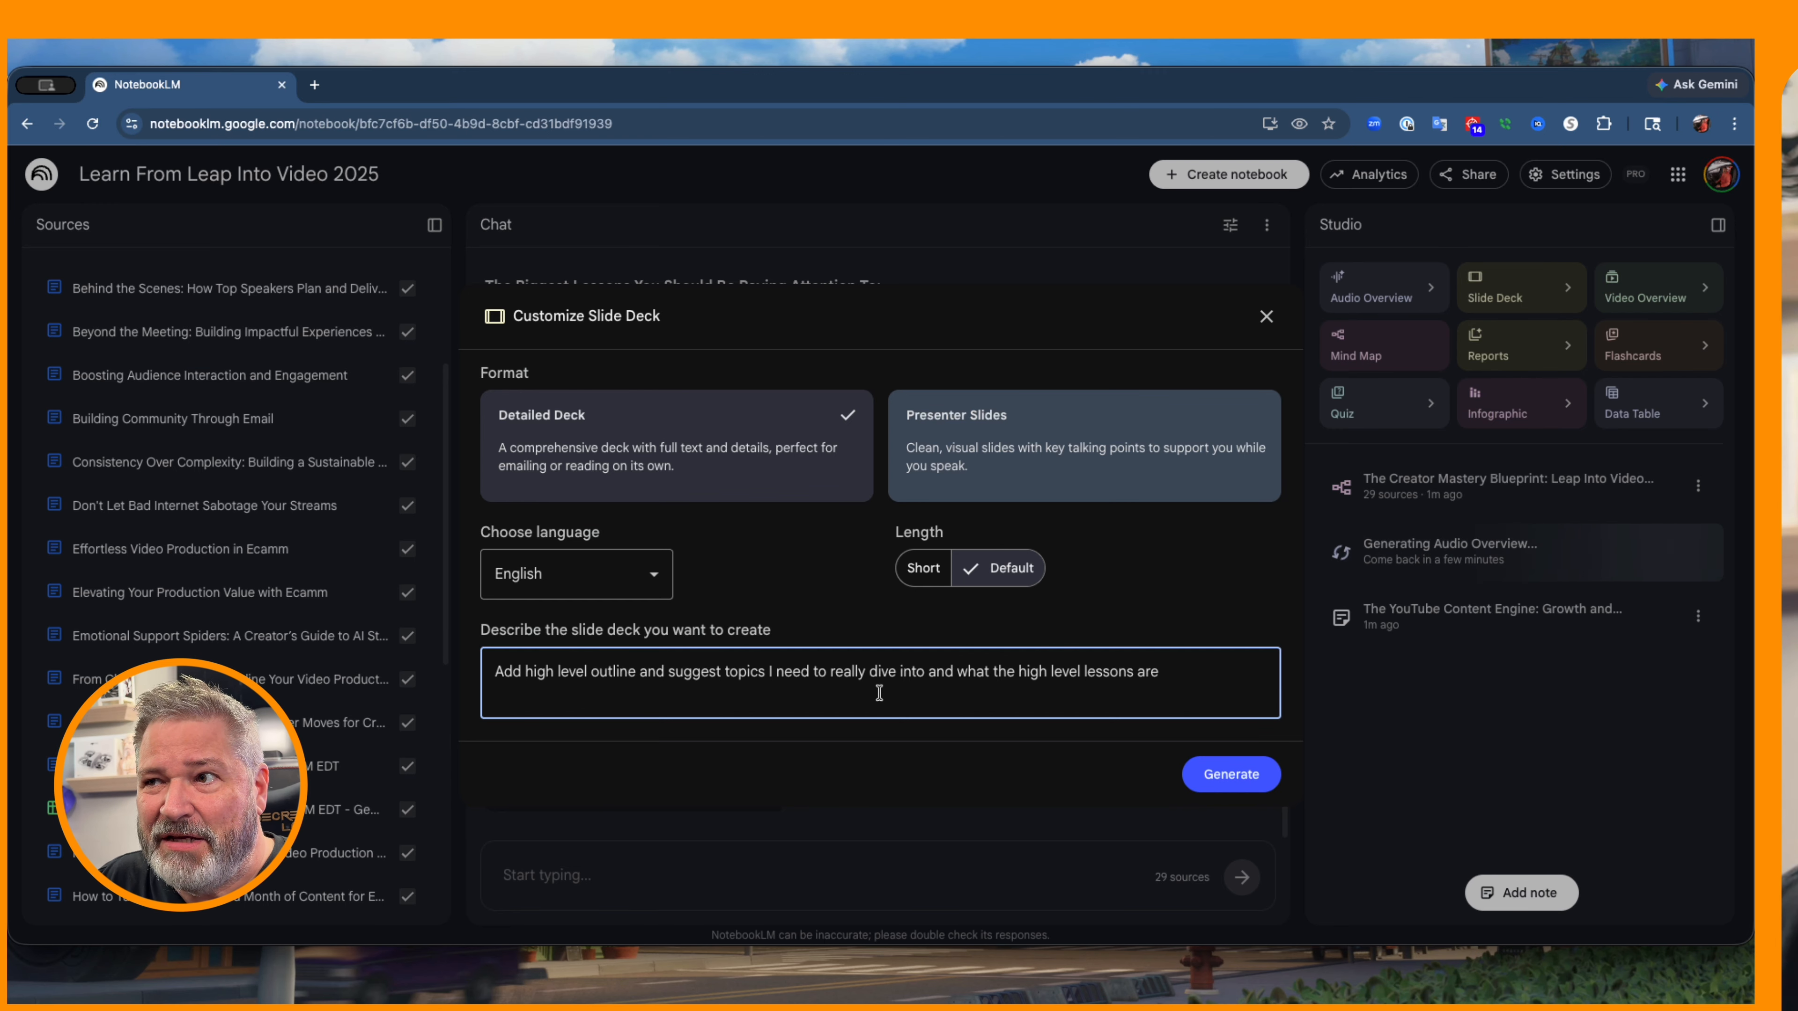
{"action": "left_click", "coordinate": [1245, 779]}
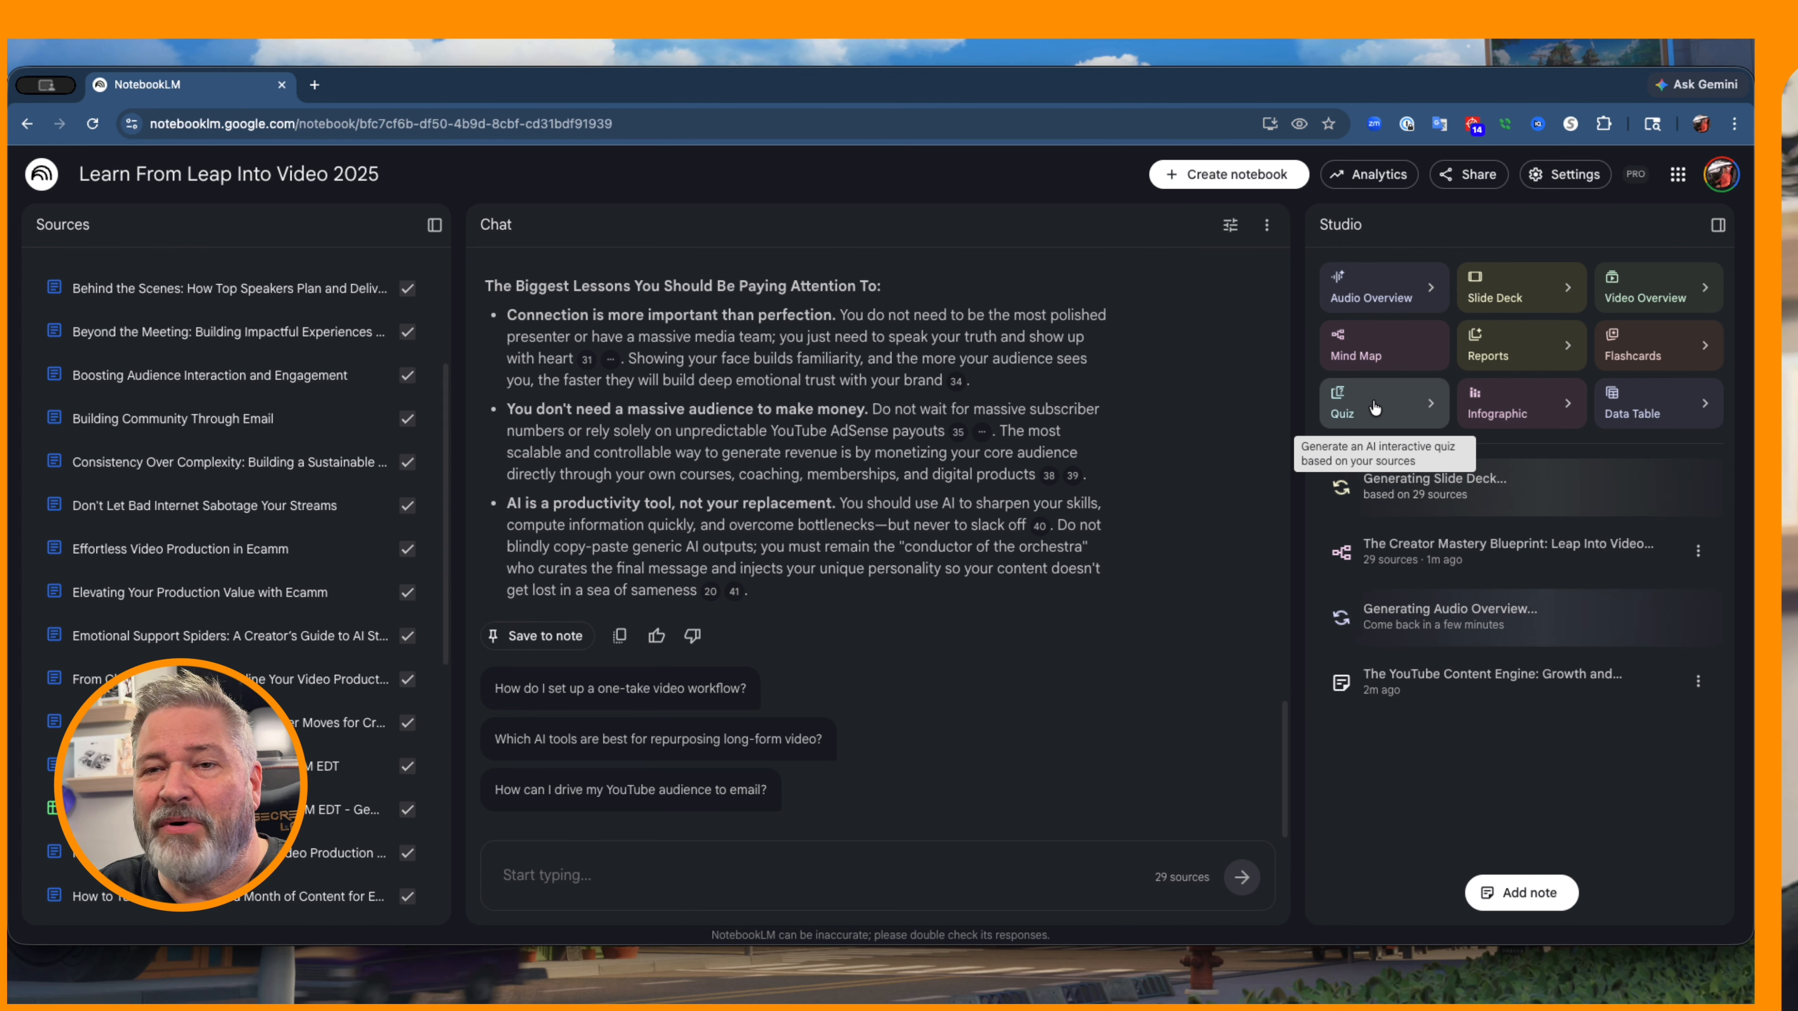
Generate a medium-difficulty quiz with More questions and the topic "Ask questions about YouTube Content Creation basics".
{"action": "left_click", "coordinate": [1431, 403]}
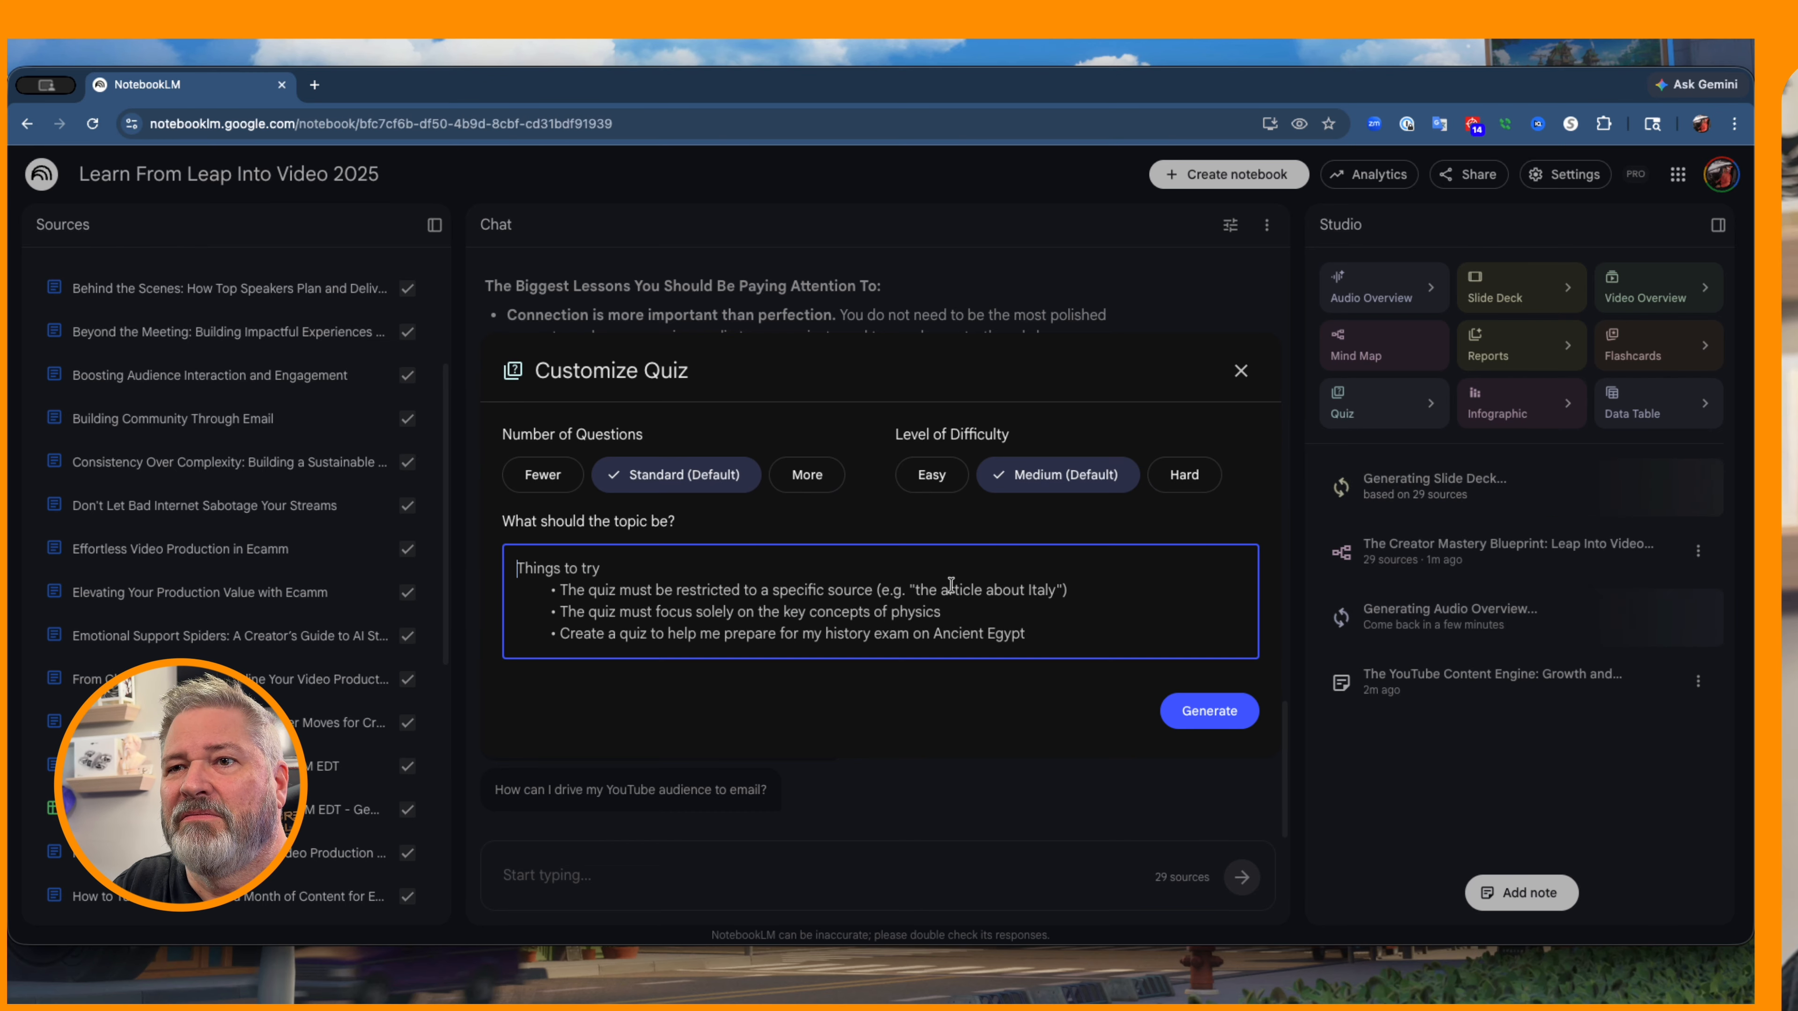
{"action": "type", "text": "Ask questions ab"}
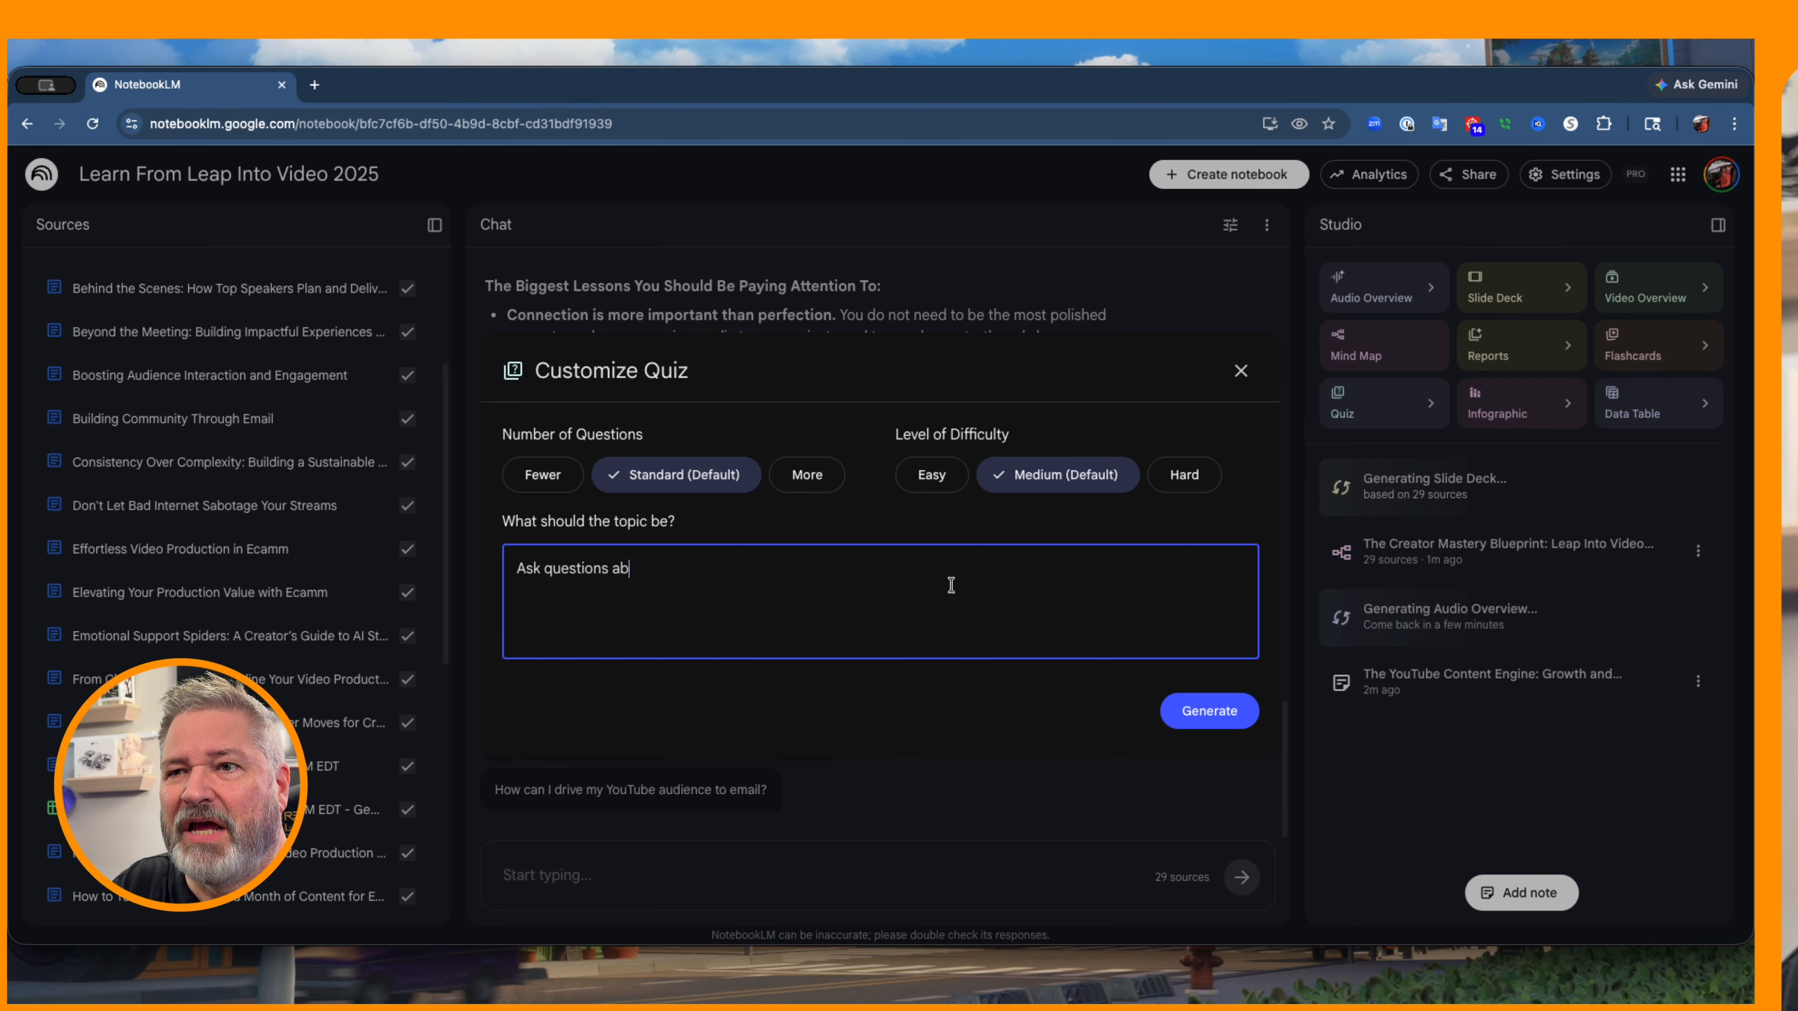
{"action": "type", "text": "out YouTube Cont"}
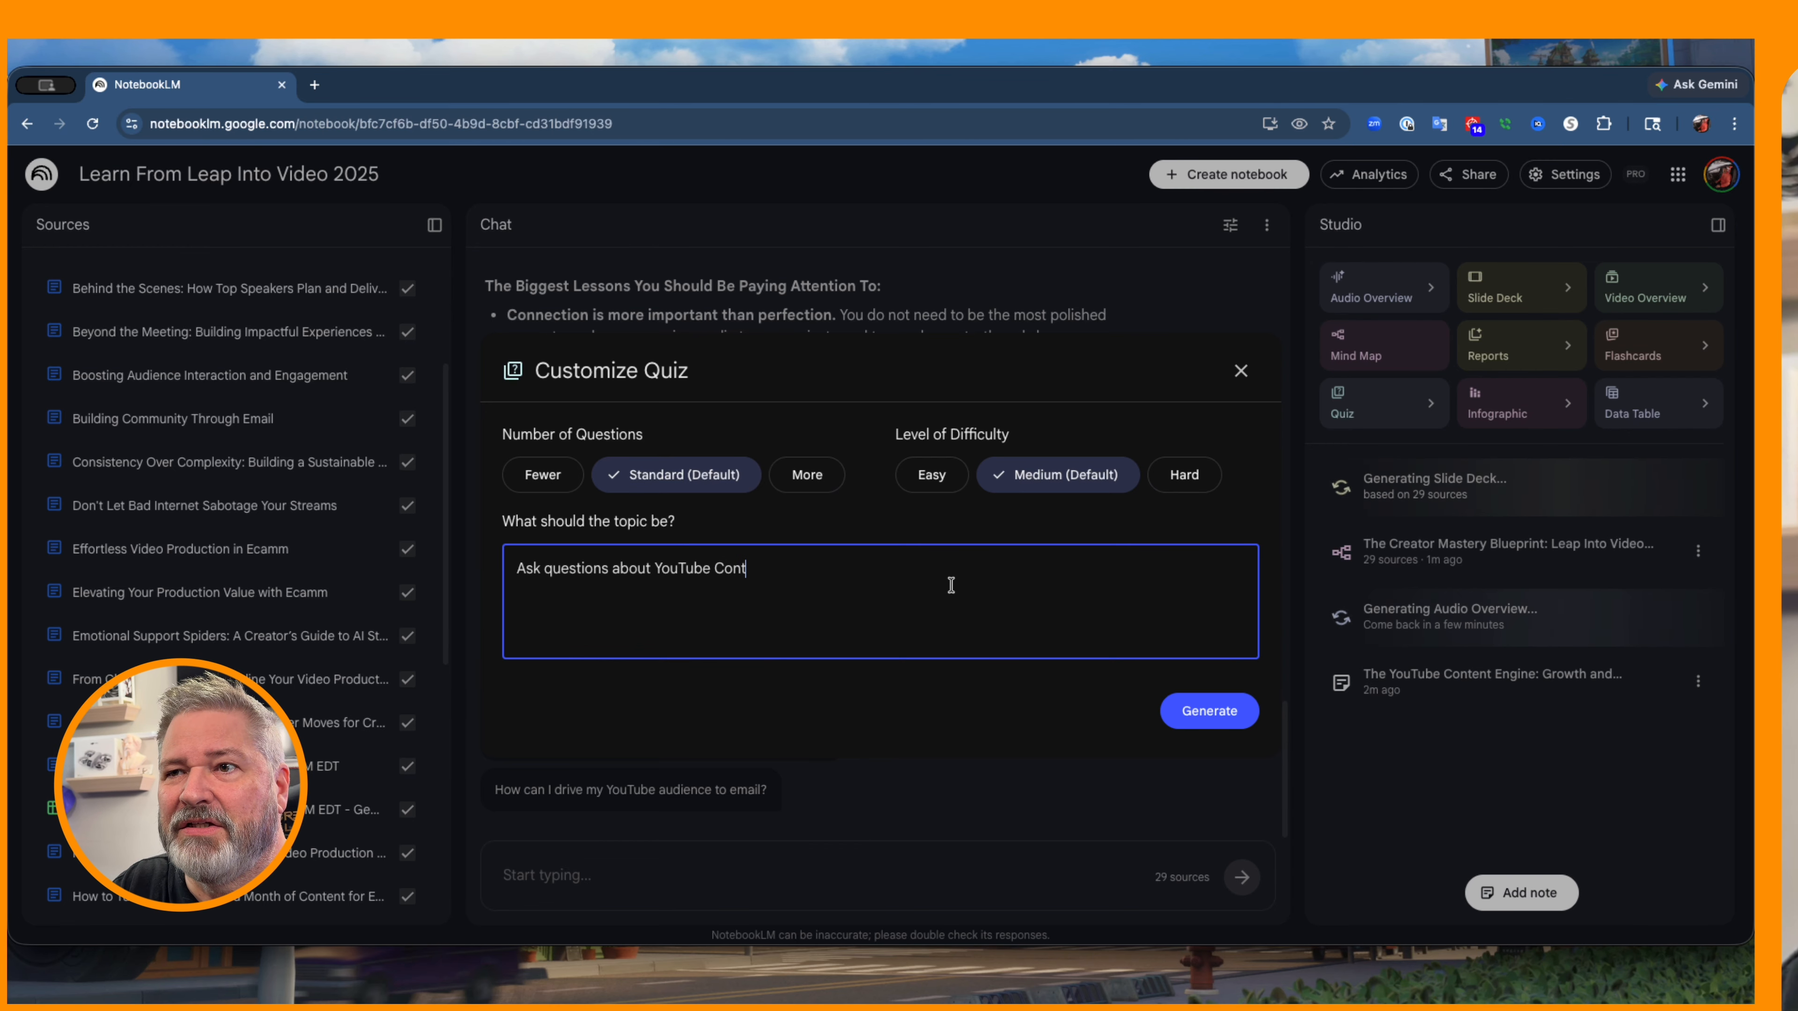
{"action": "type", "text": "ent Creation basics"}
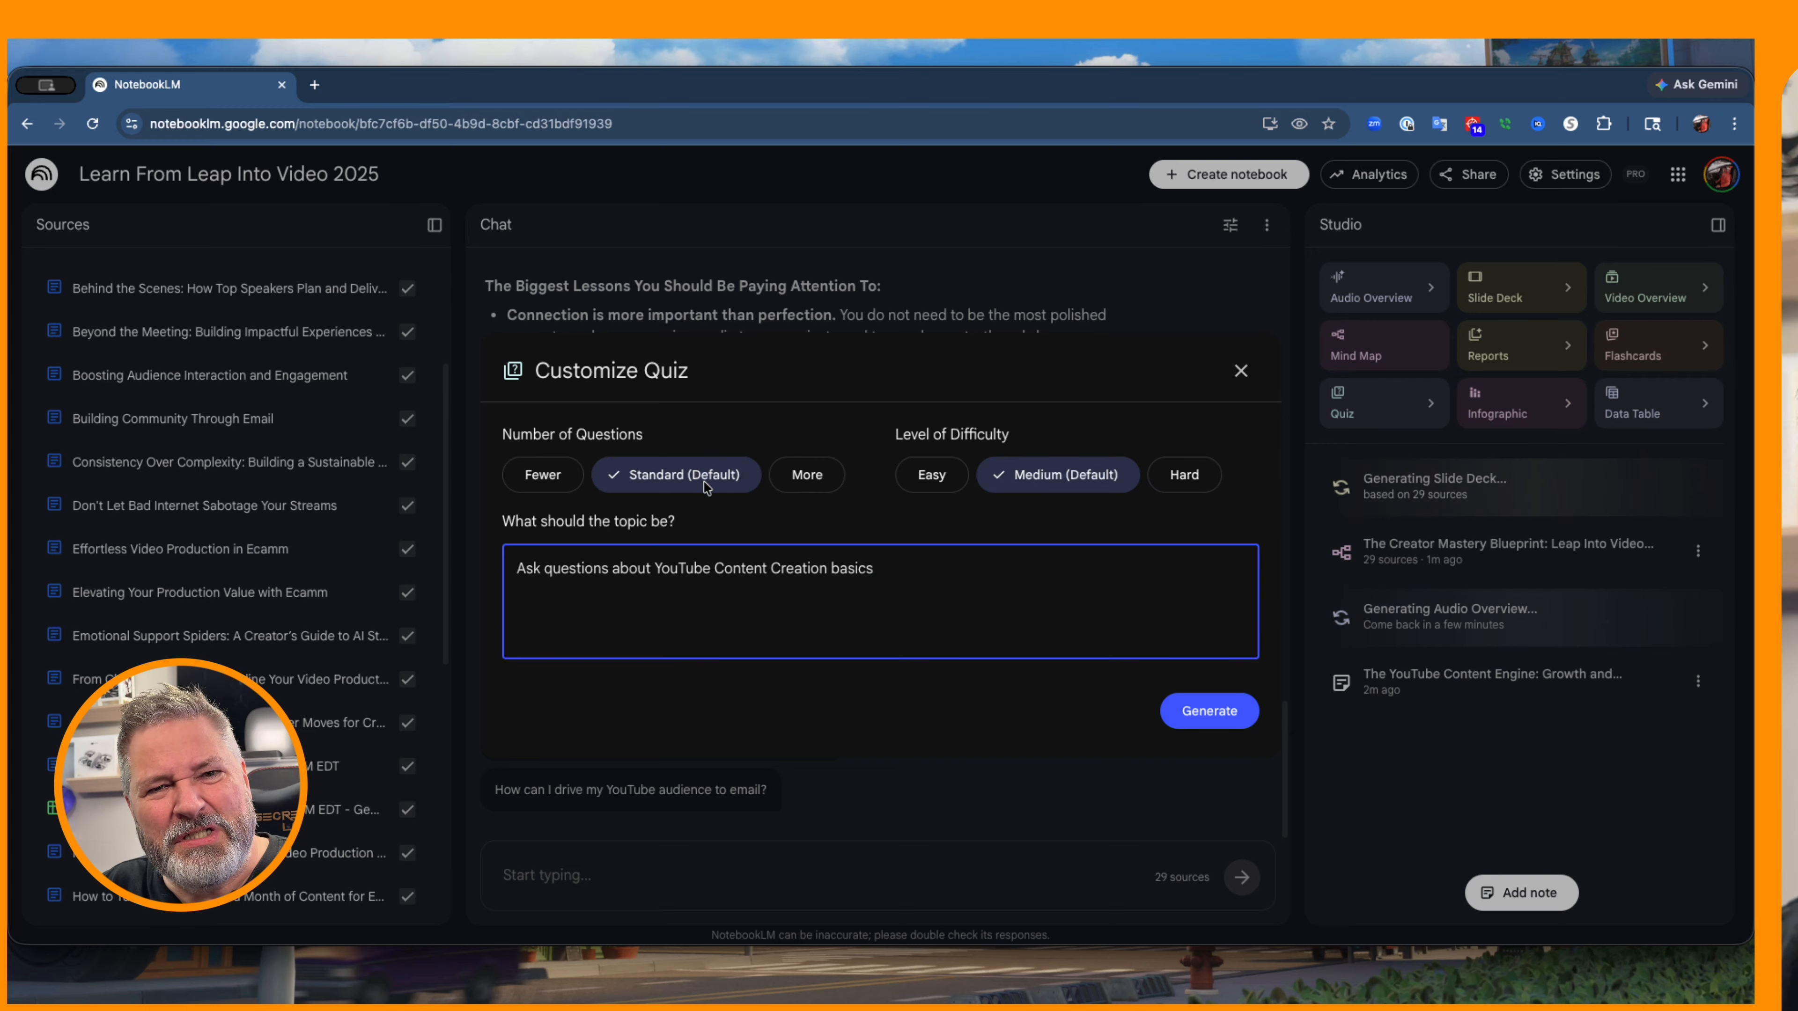
{"action": "left_click", "coordinate": [803, 476]}
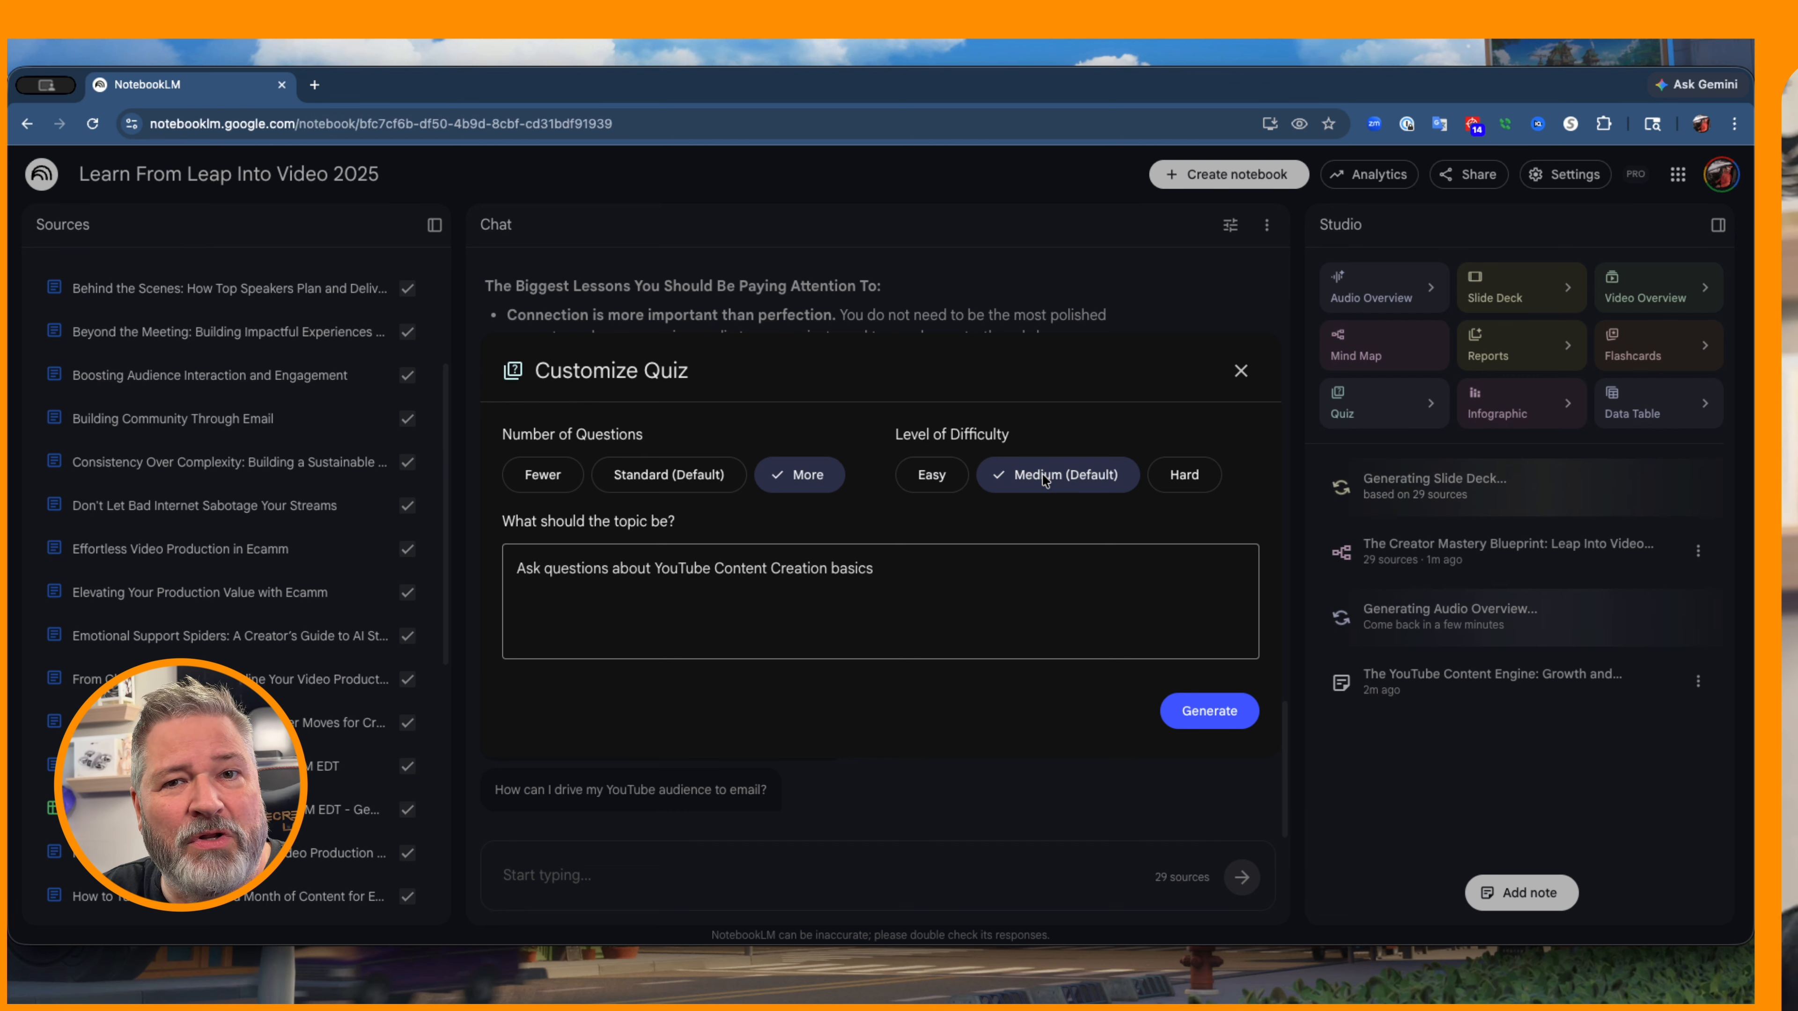
{"action": "left_click", "coordinate": [1212, 712]}
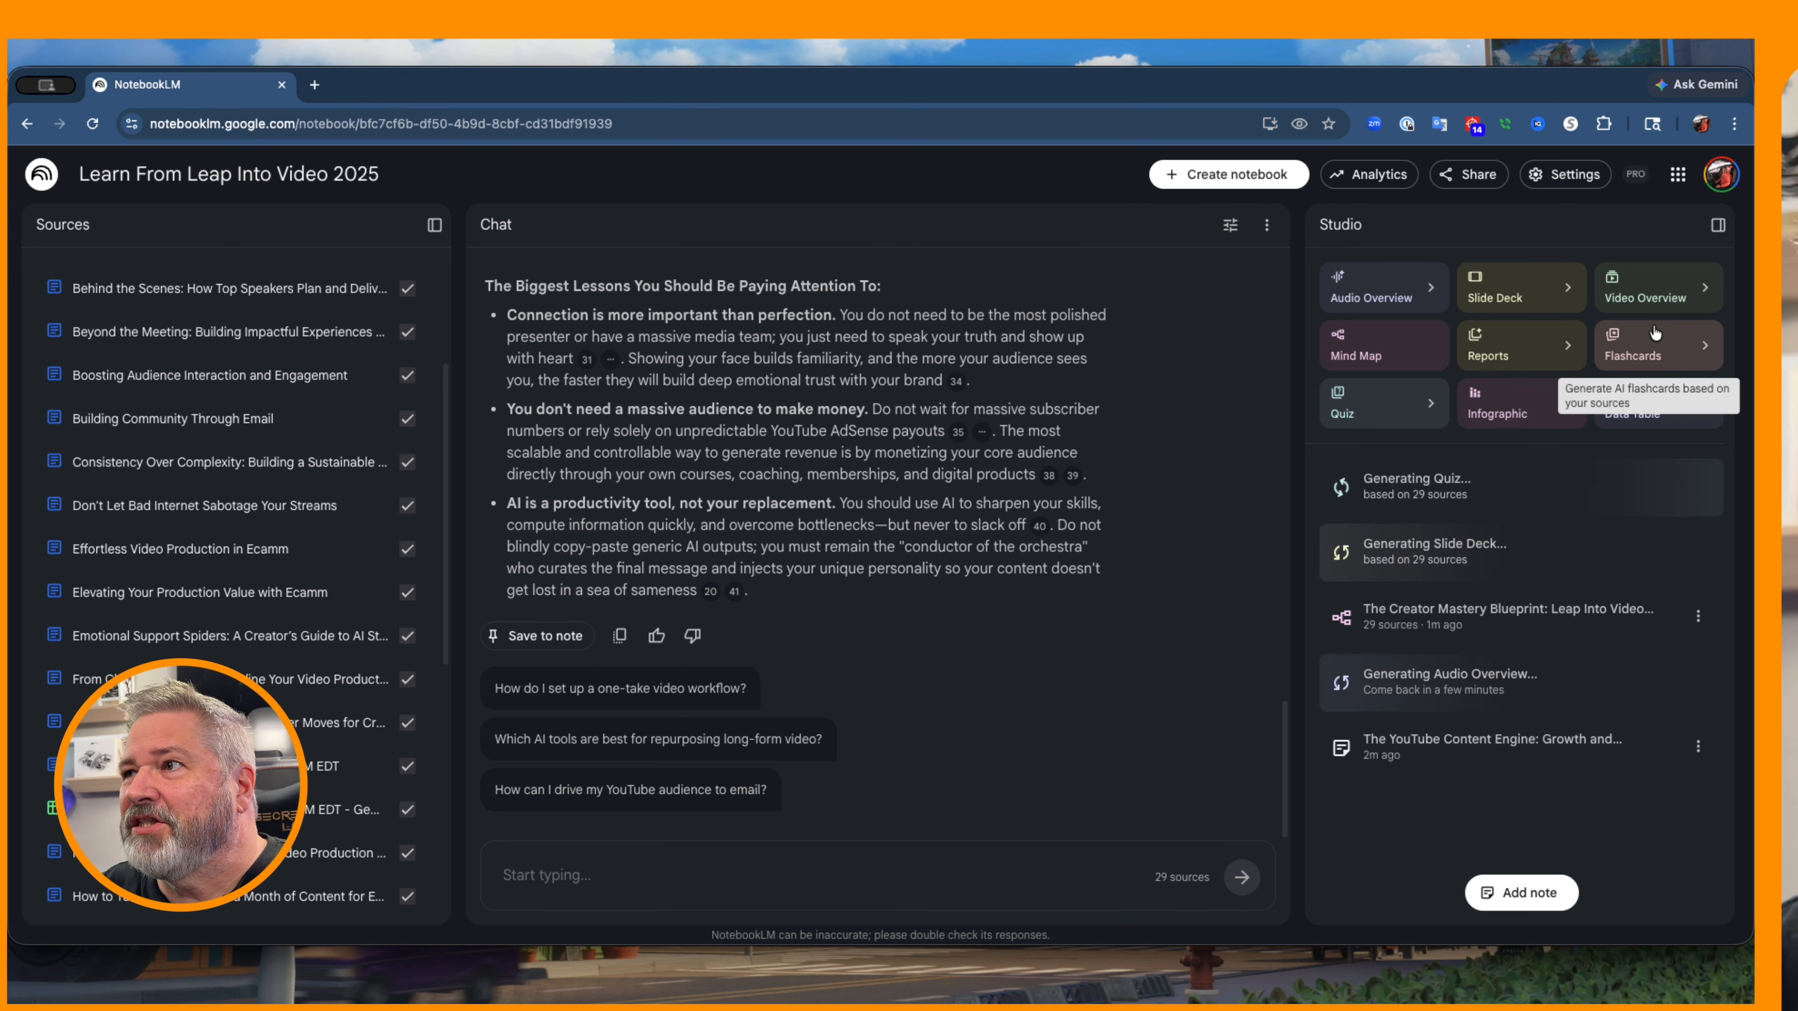
Generate standard, medium-difficulty flashcards with the topic "Create flashcards of the 10 best lessons to learn from these sources about YouTube Content Creation".
{"action": "left_click", "coordinate": [1641, 352]}
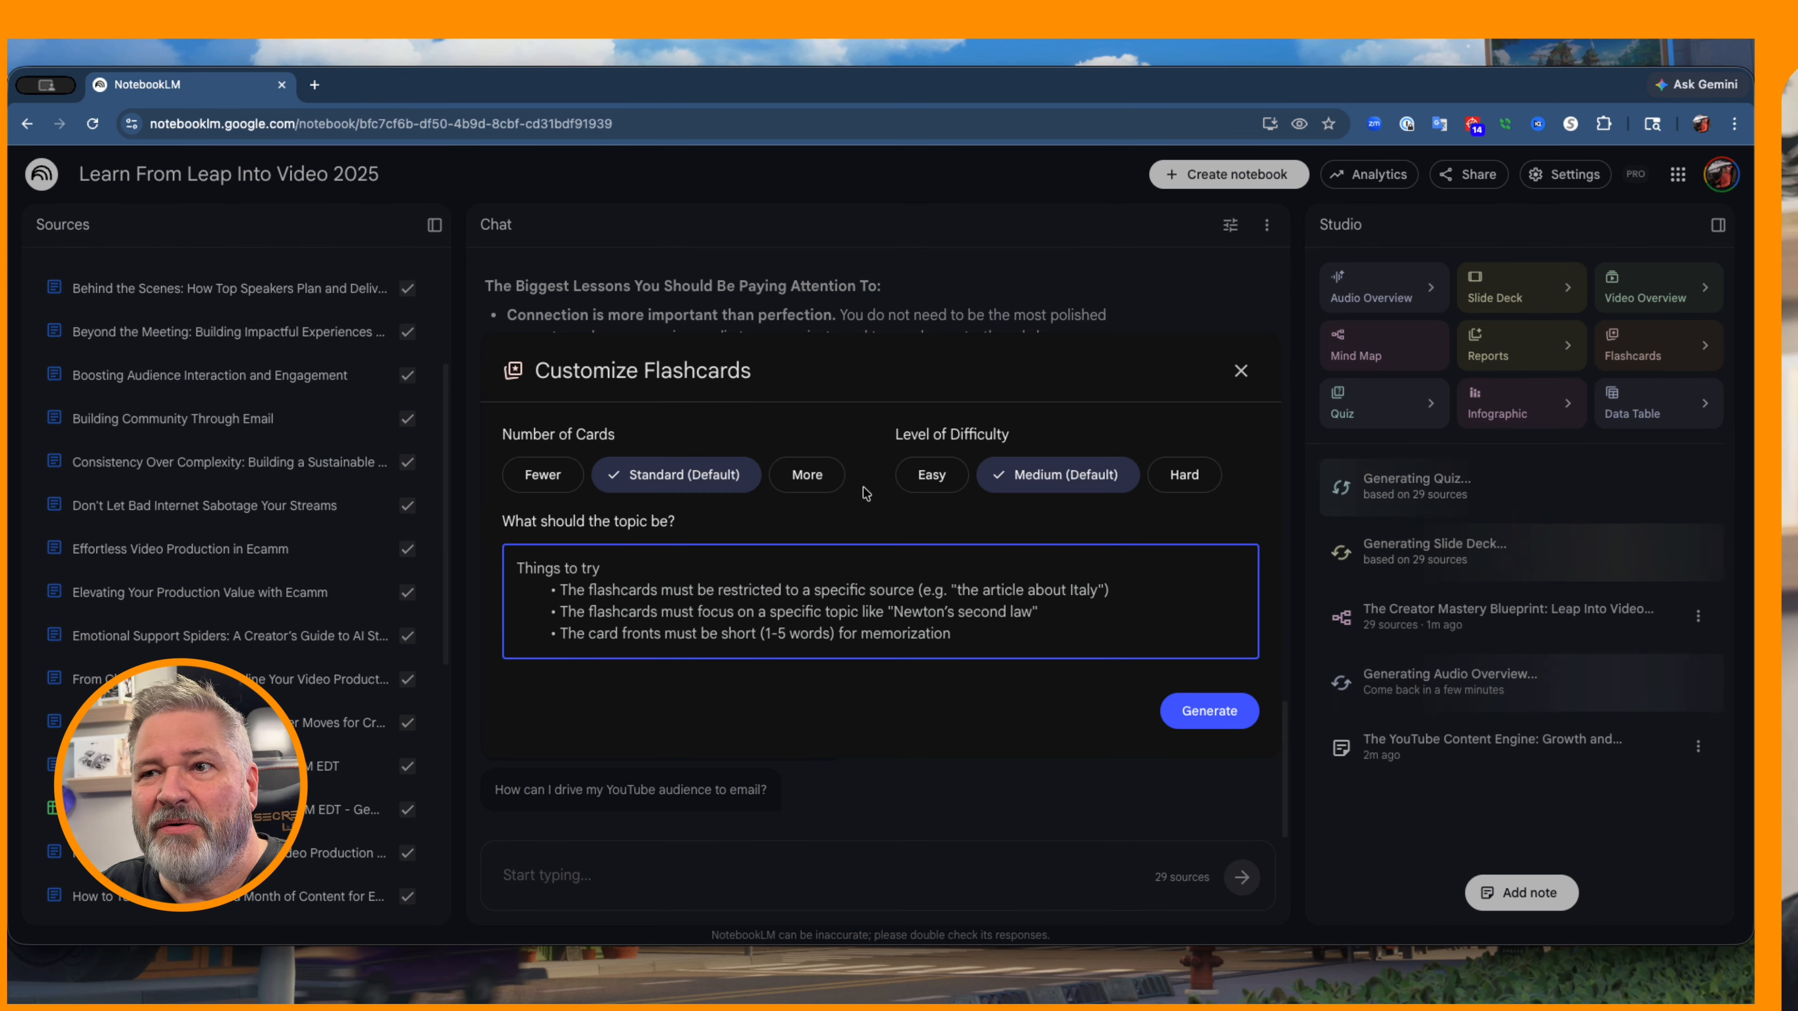
{"action": "type", "text": "Creat "}
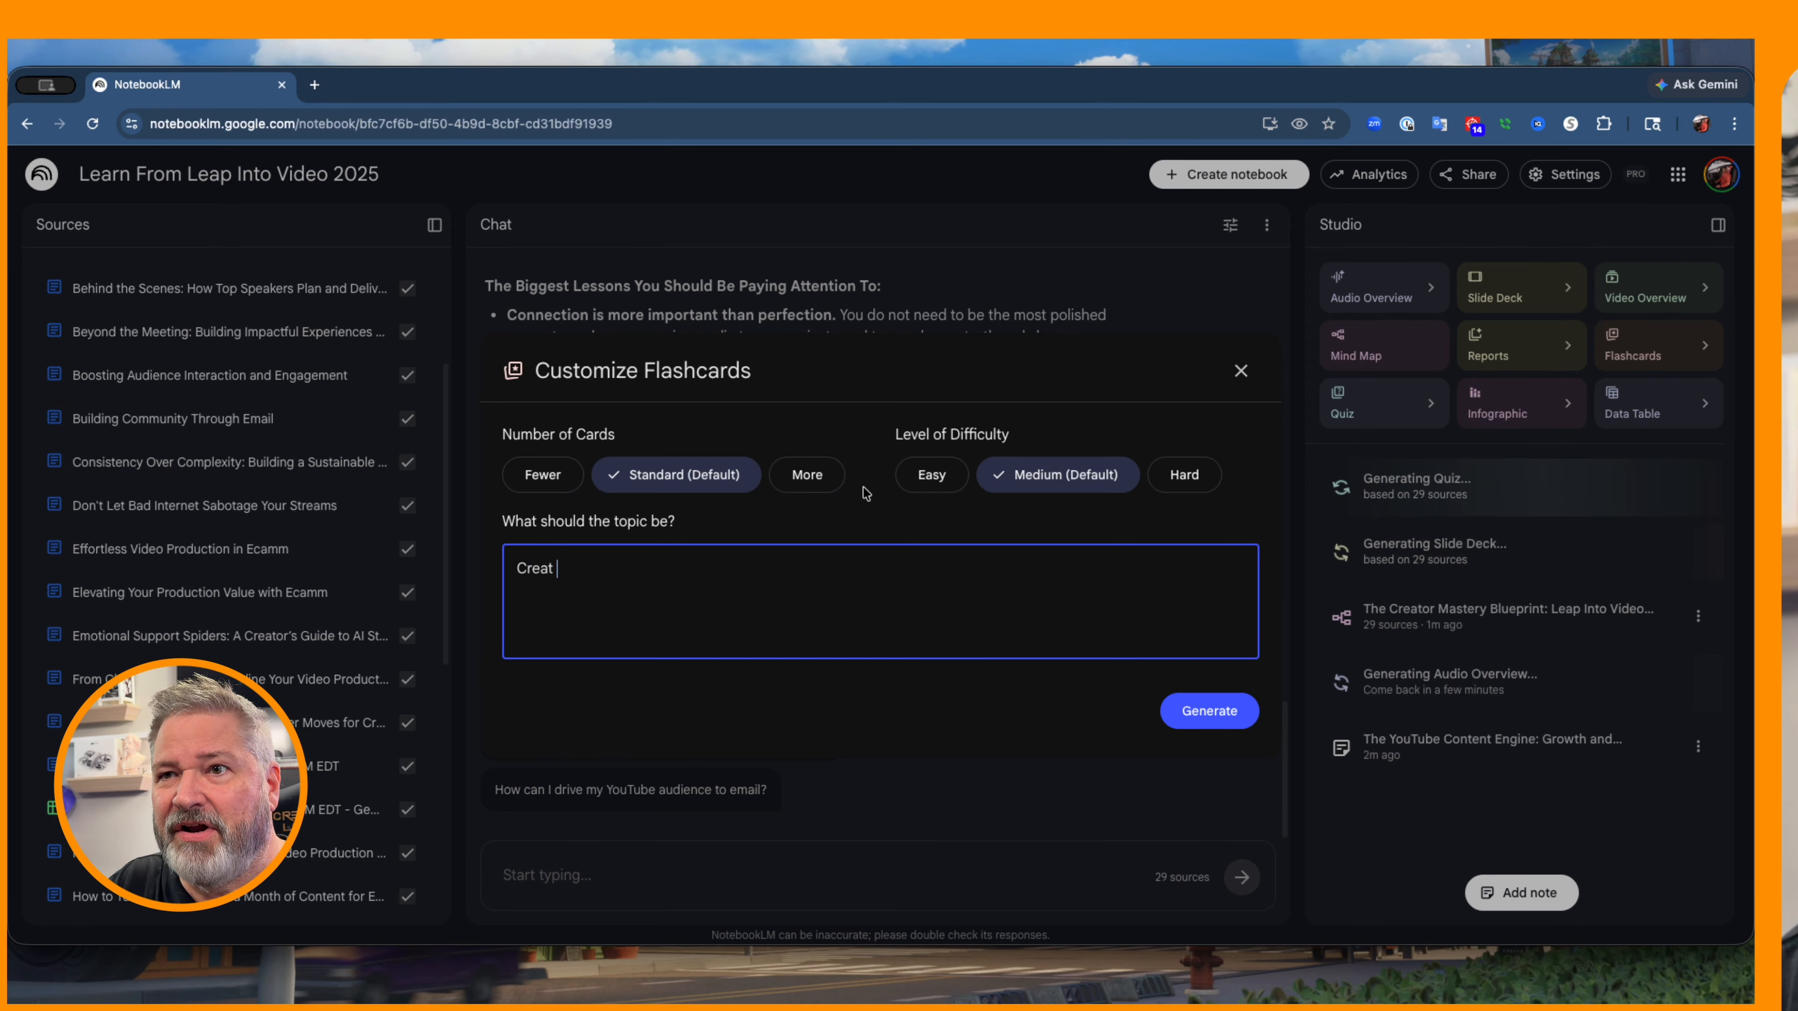
{"action": "type", "text": "e flashcars "}
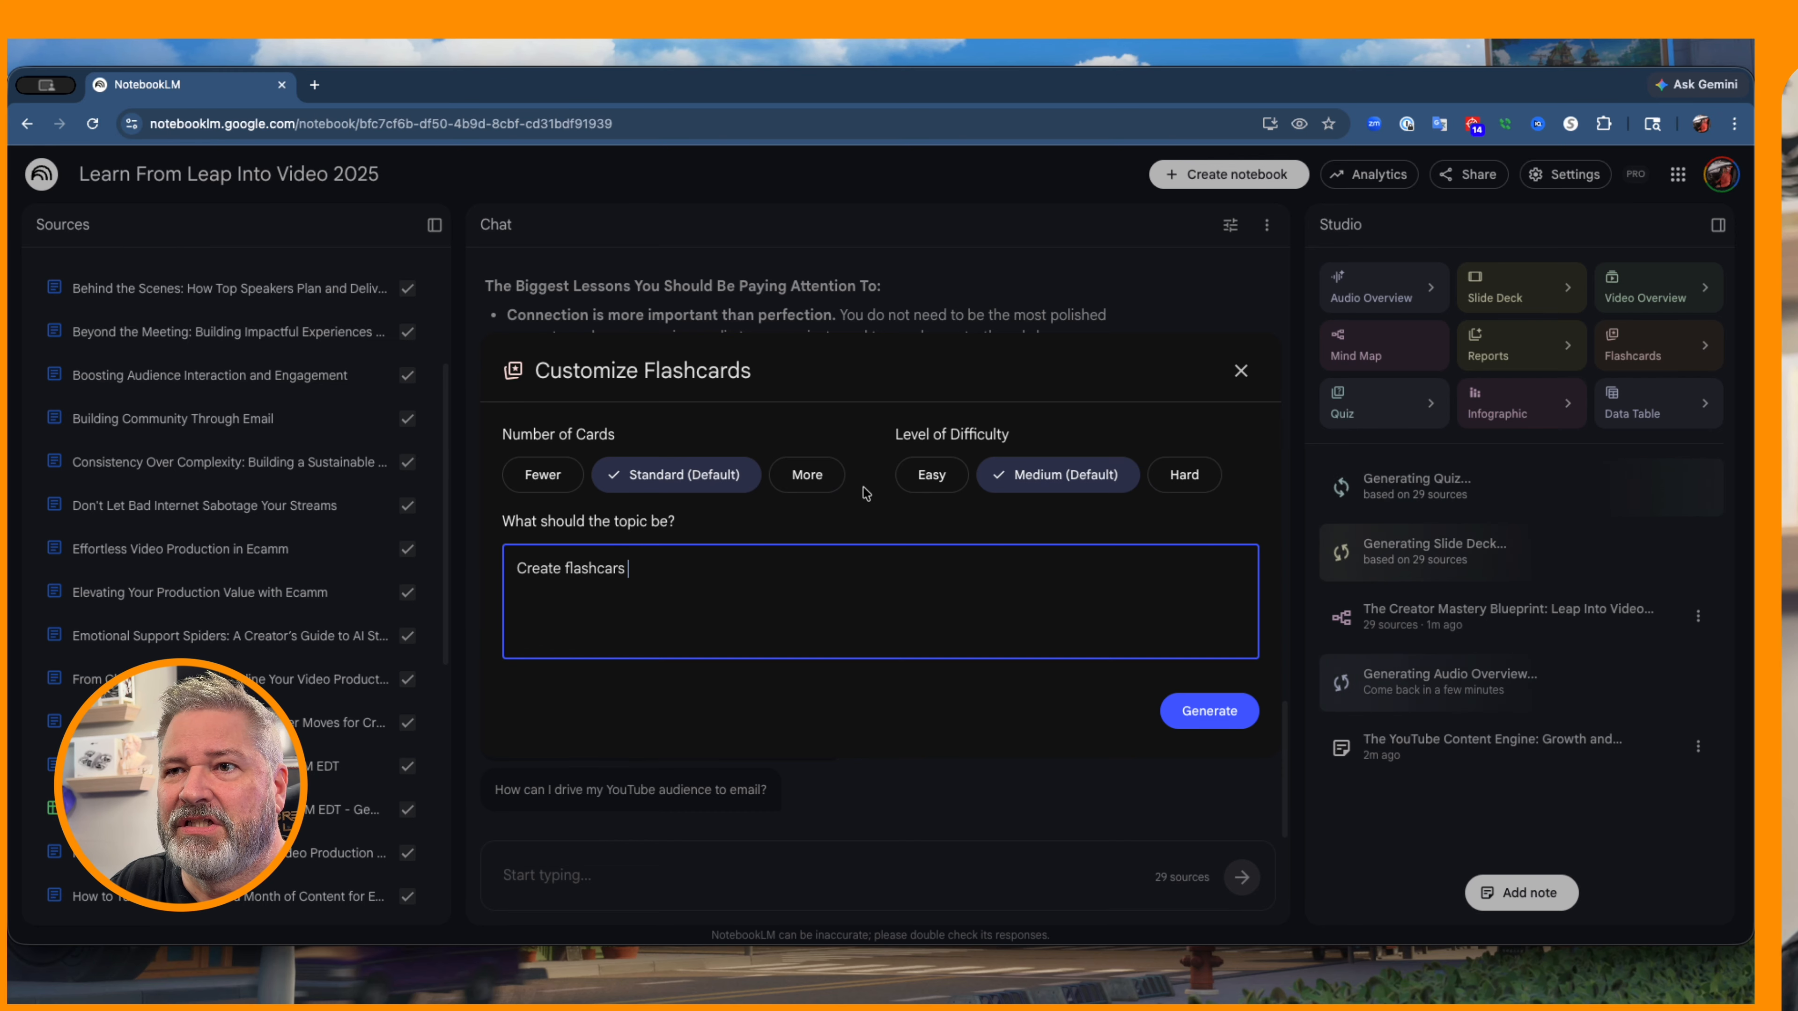
{"action": "type", "text": "of"}
{"action": "type", "text": "s of the b"}
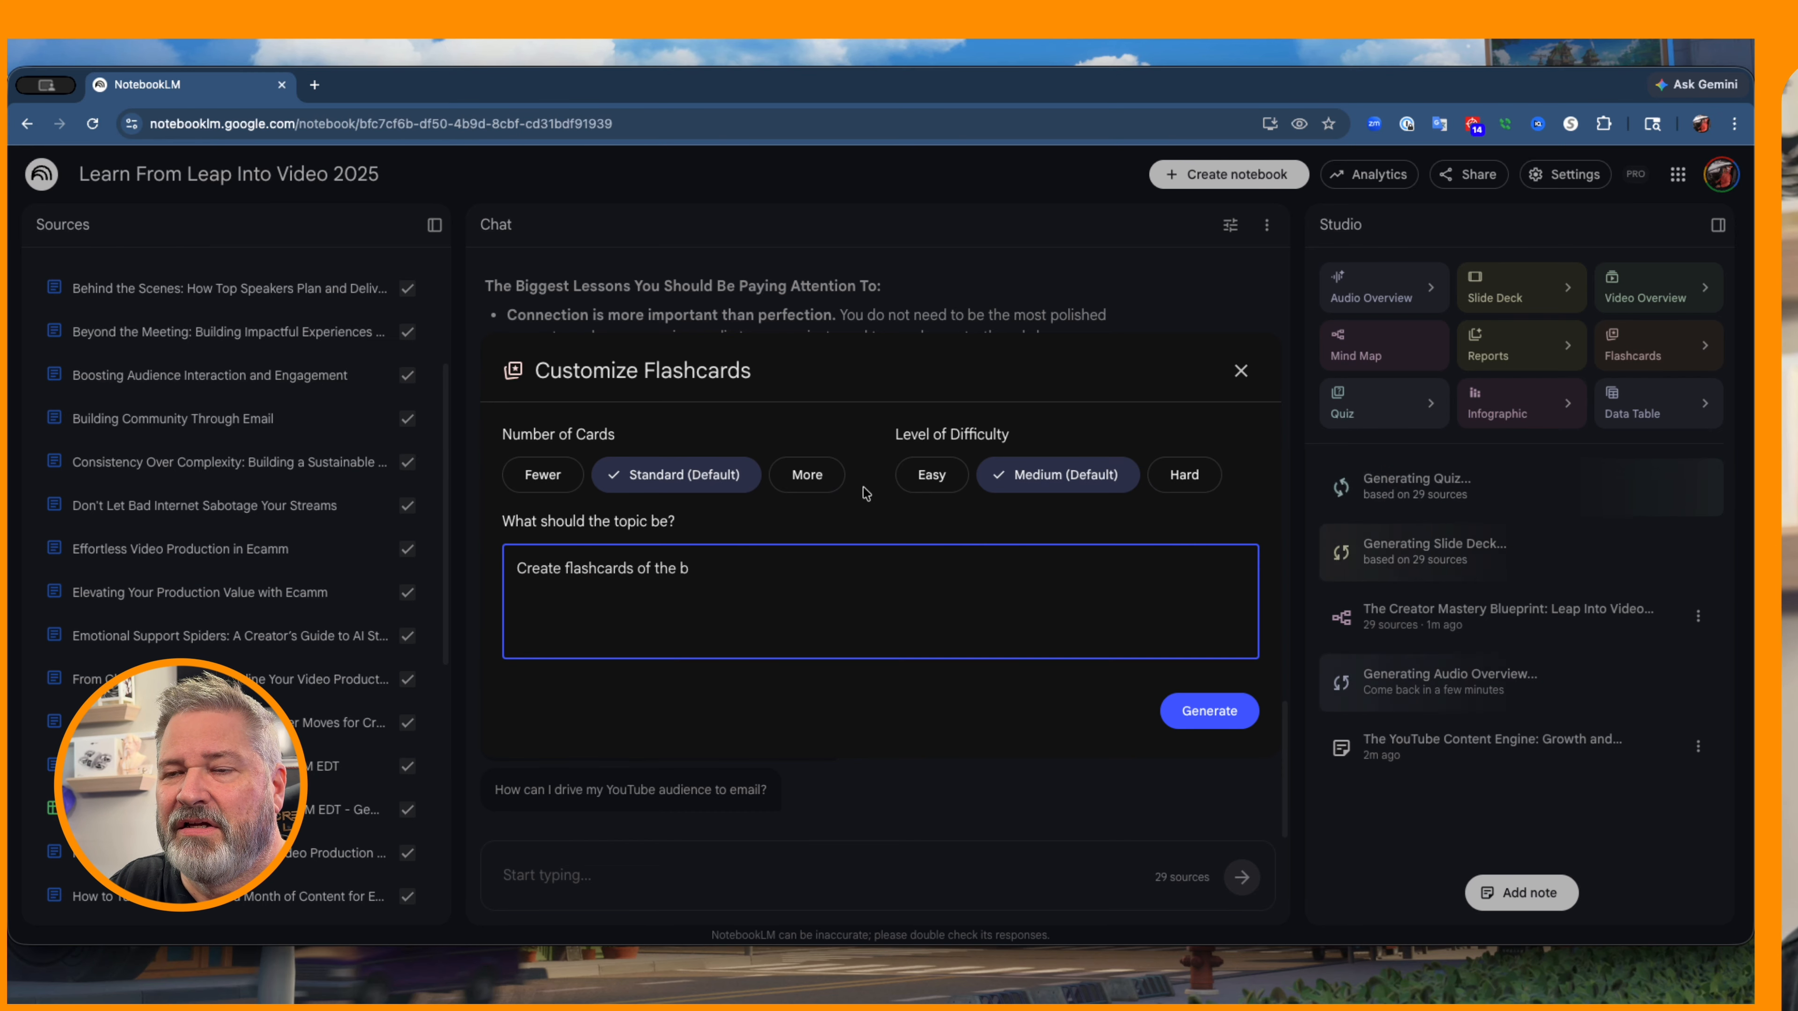
{"action": "key", "text": "BackSpace"}
{"action": "type", "text": "10 best lessons to"}
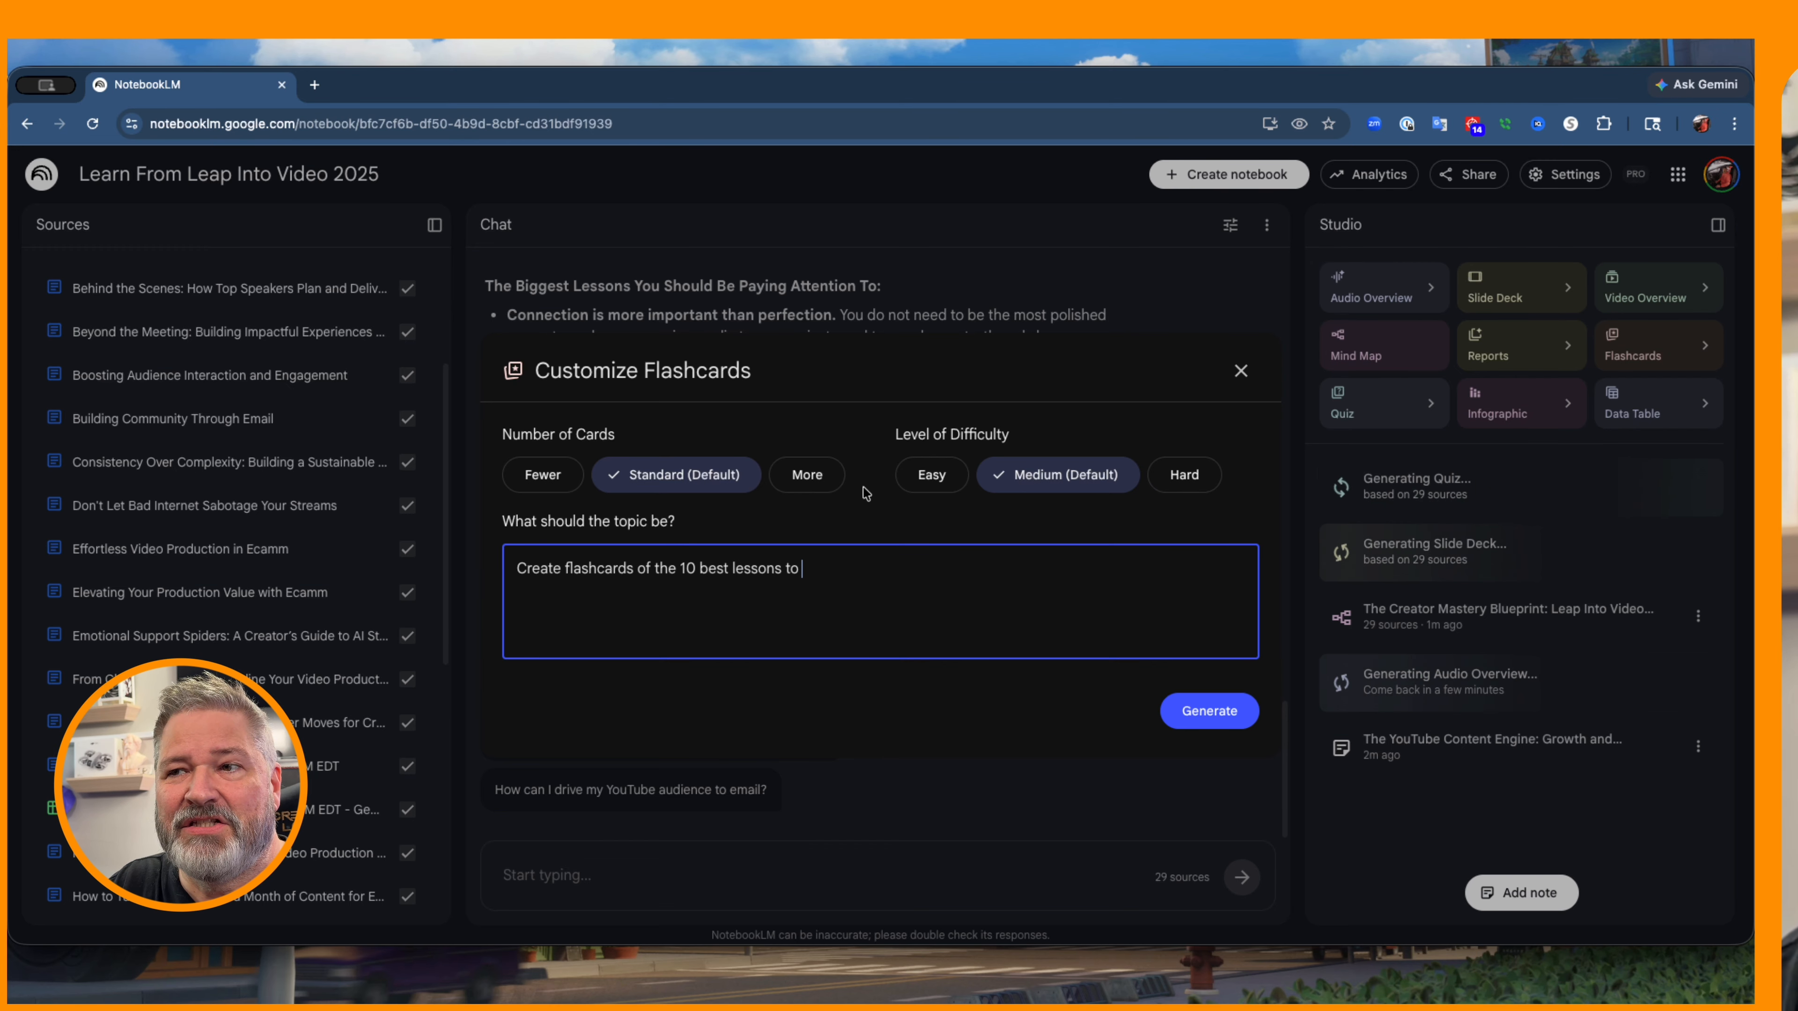
{"action": "type", "text": " learn from these sources about YouTube Content Creation"}
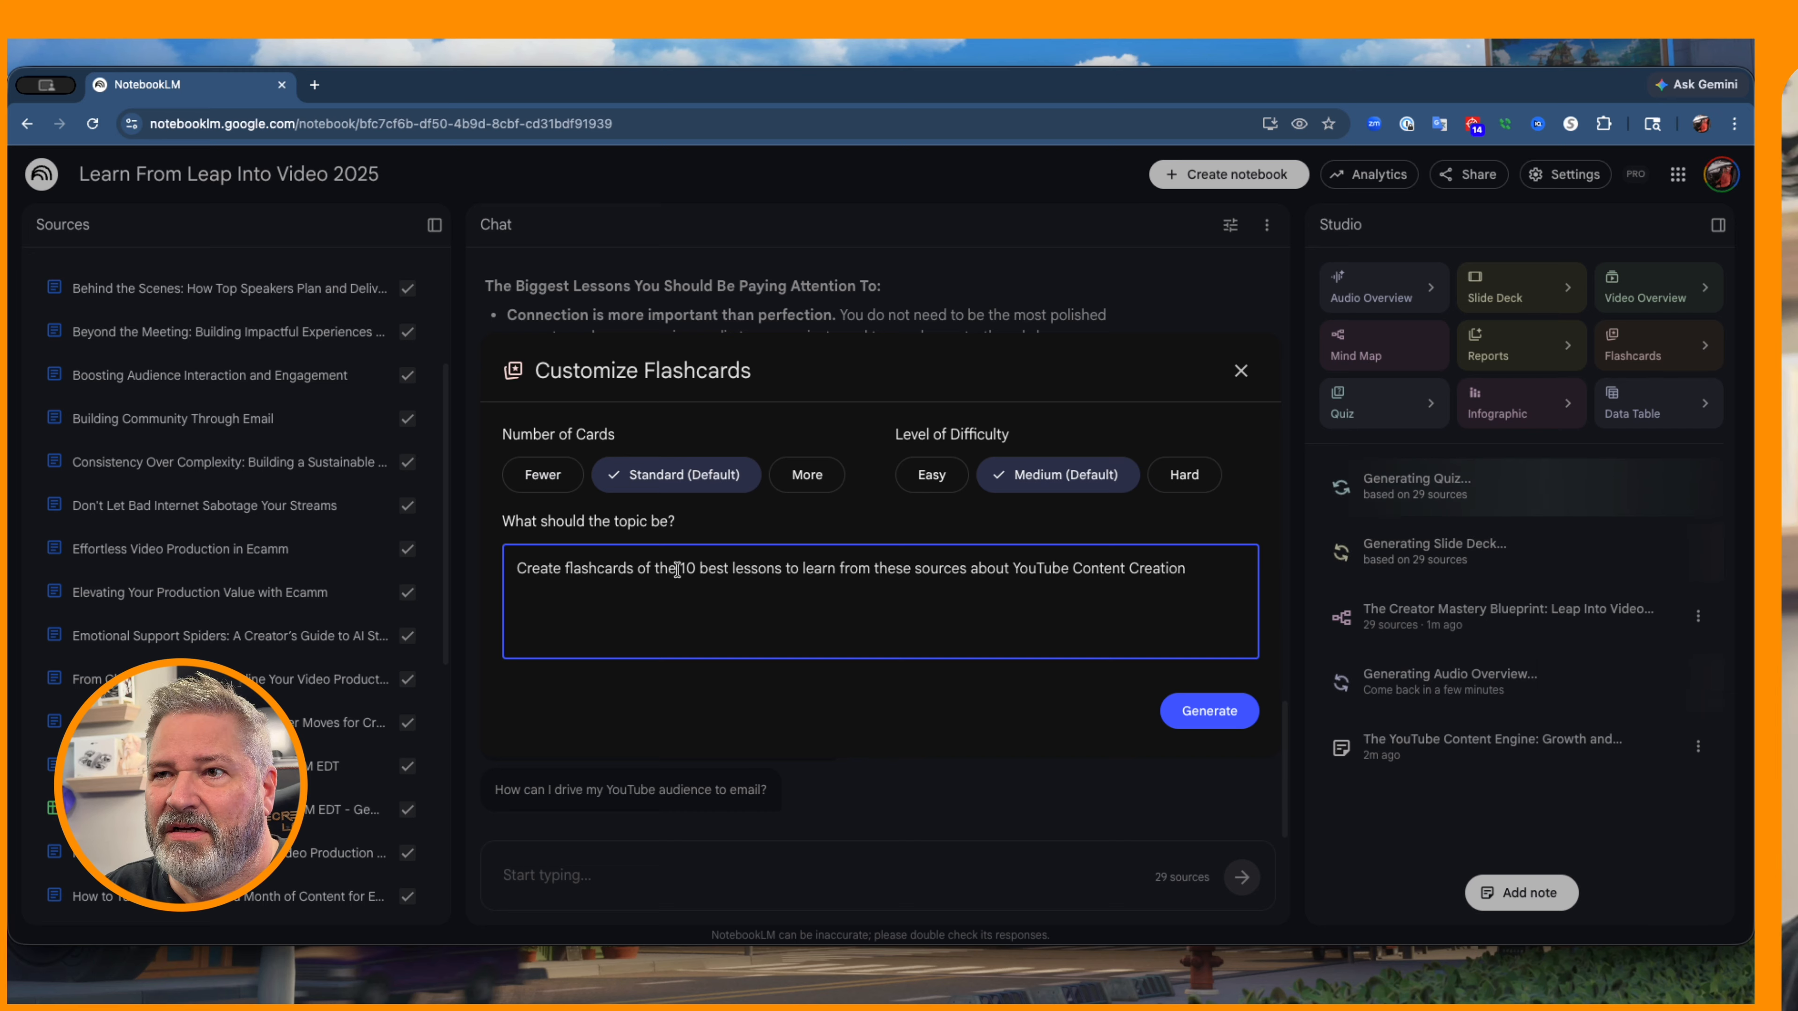
{"action": "left_click", "coordinate": [1223, 713]}
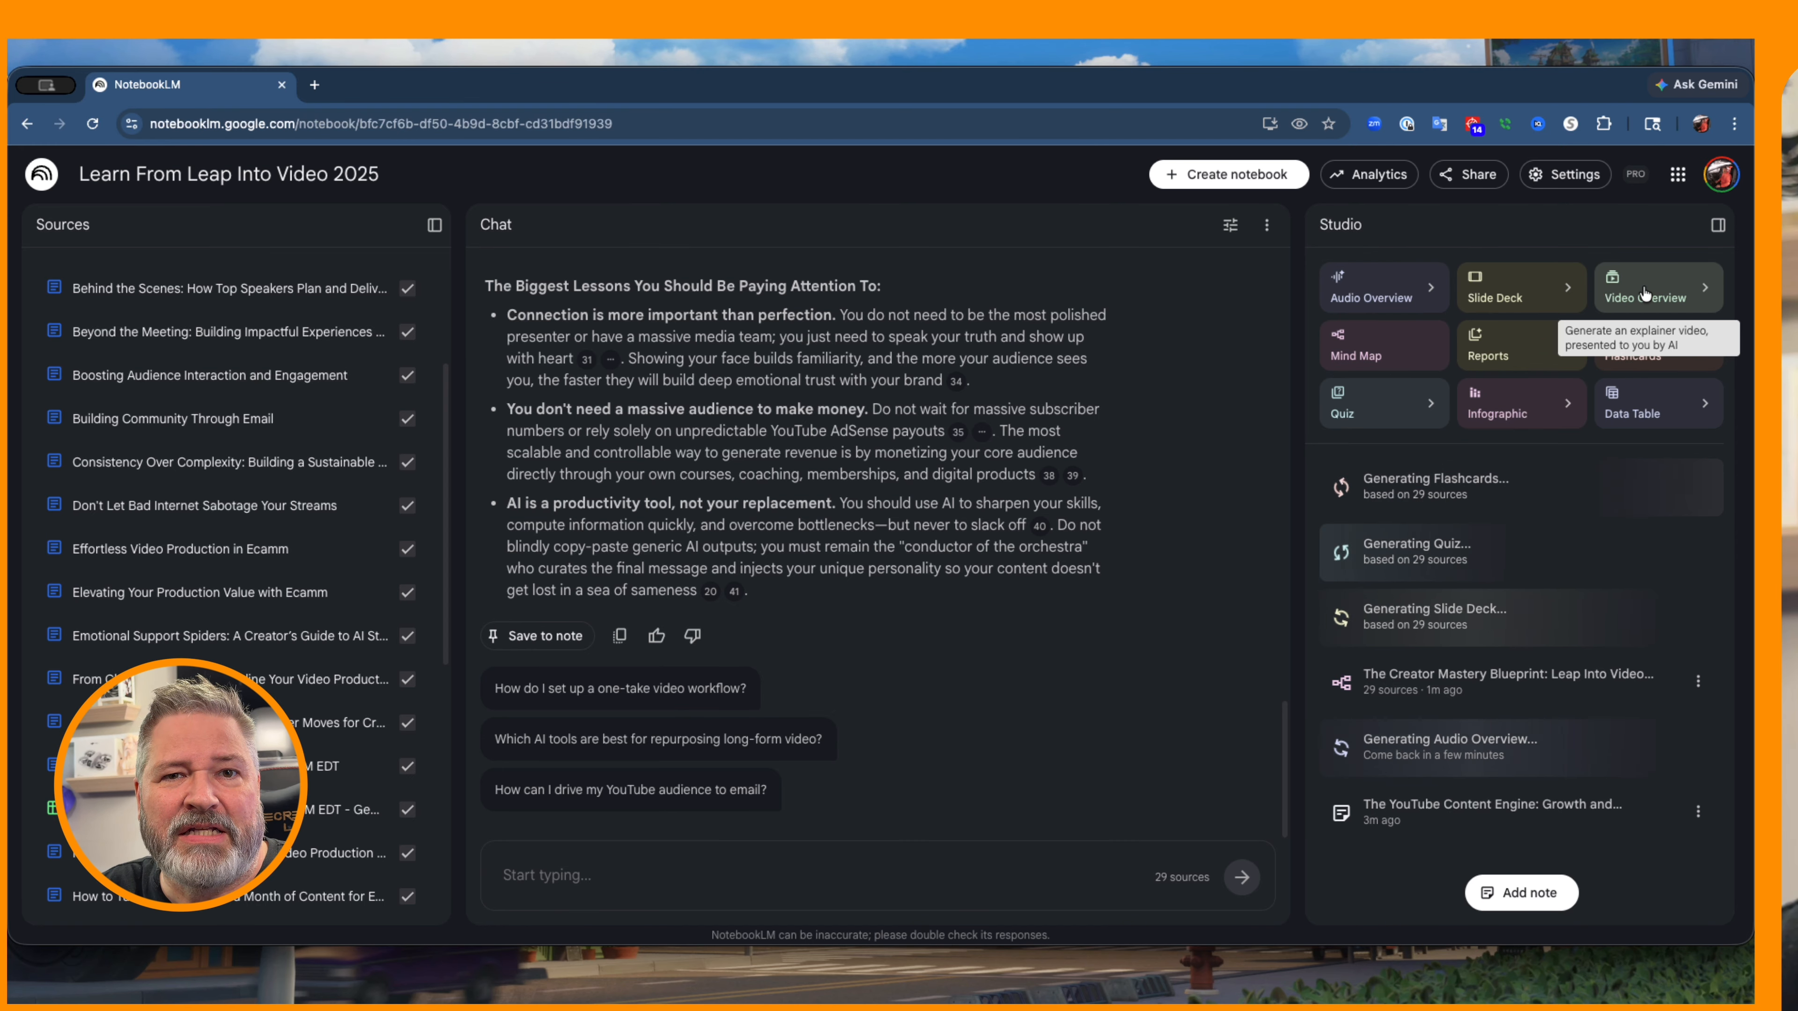
Generate a video overview of the sources in the Cinematic format without any custom instructions.
{"action": "left_click", "coordinate": [1704, 287]}
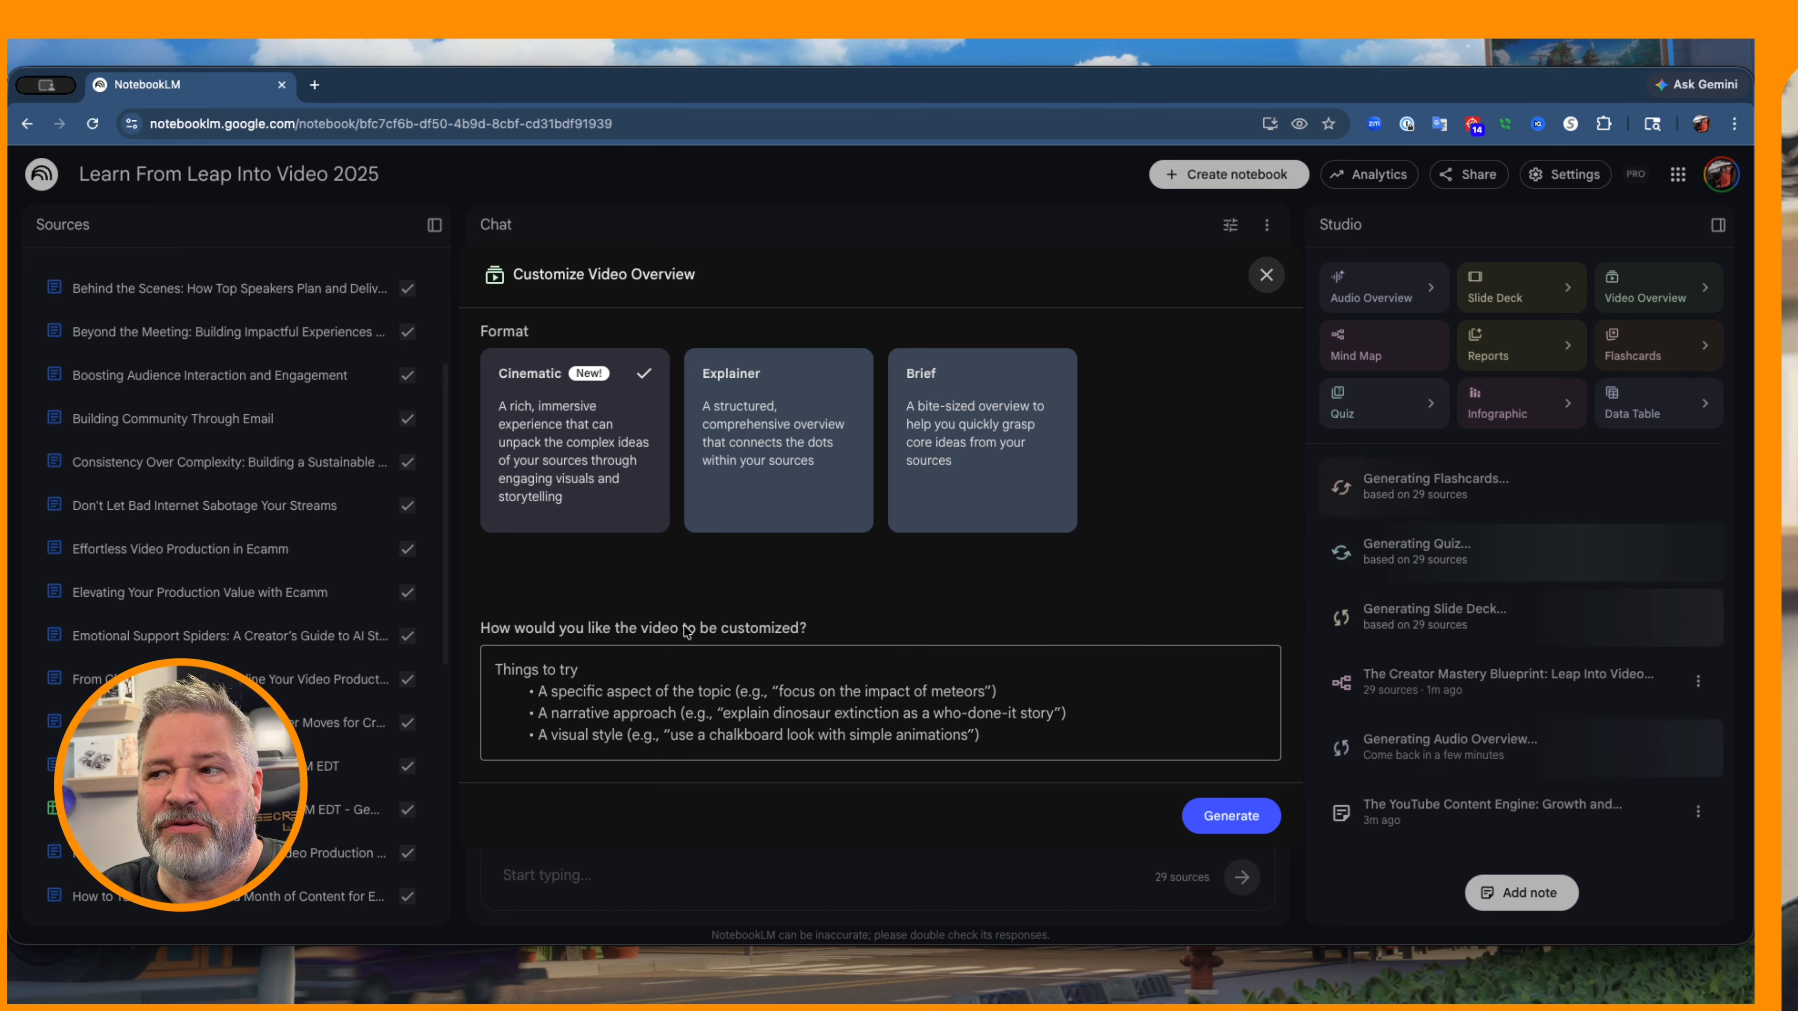
{"action": "left_click", "coordinate": [1236, 822]}
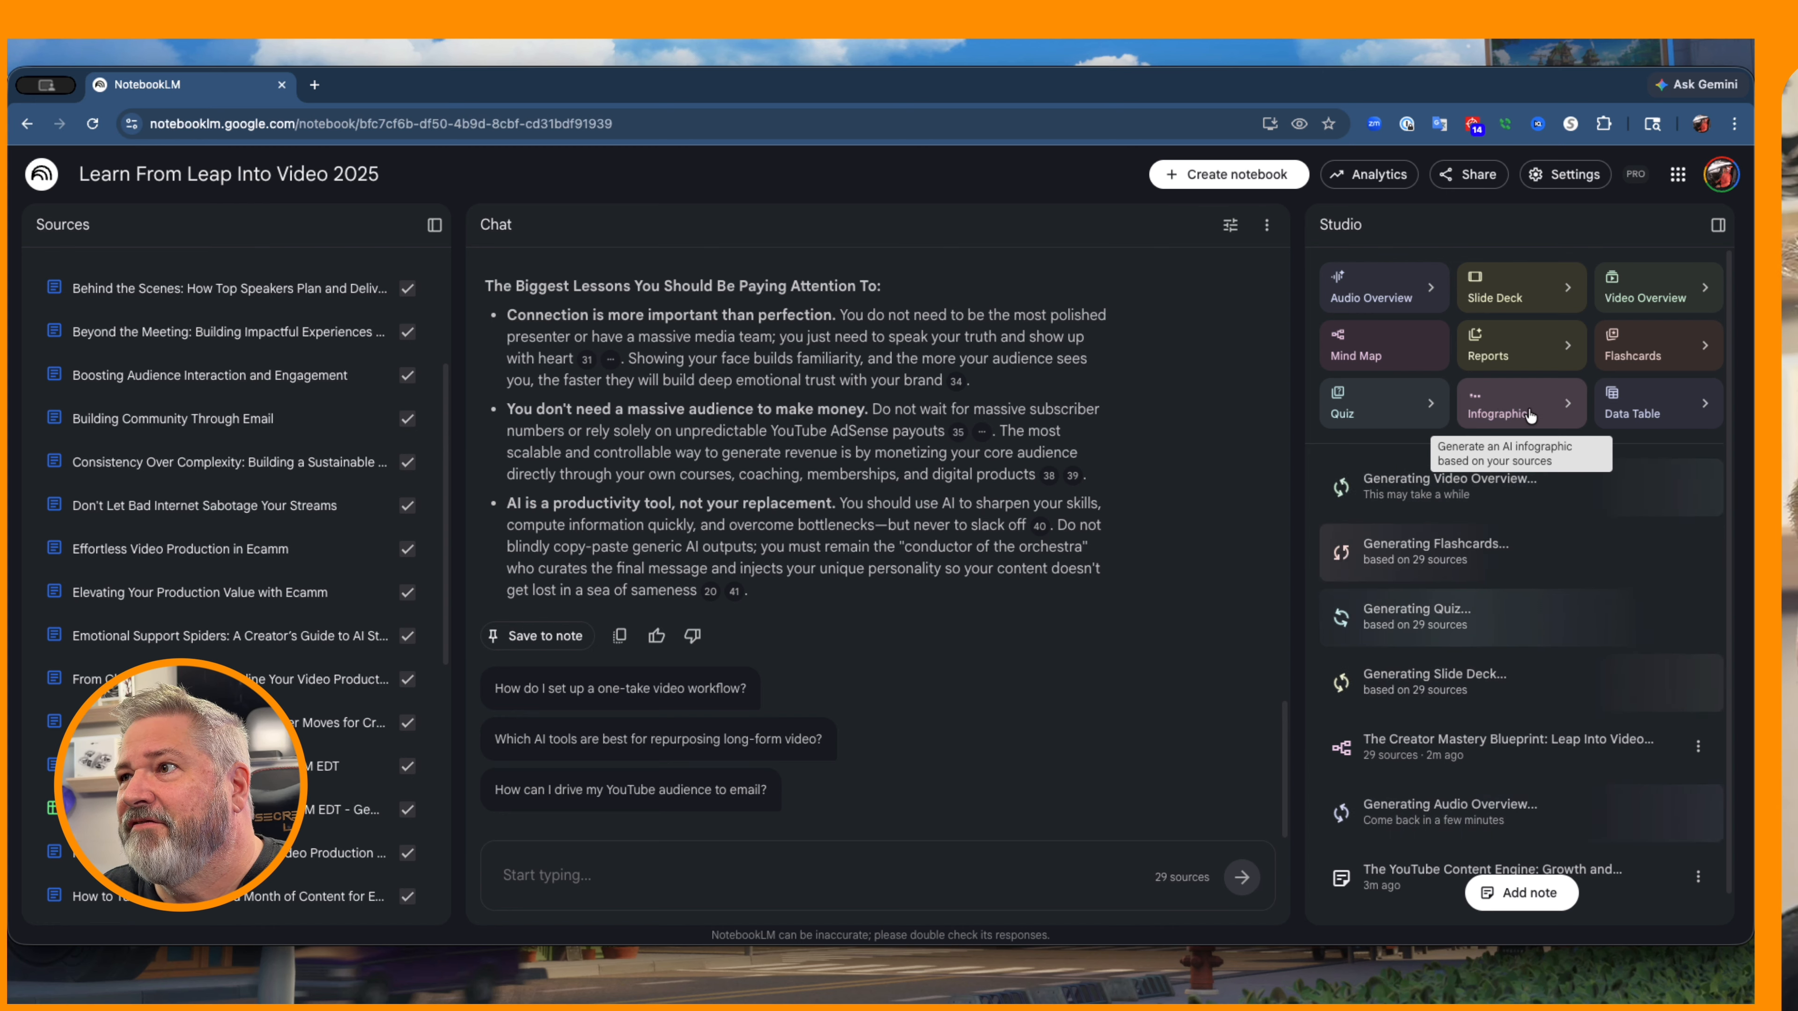
Generate a landscape infographic in the Scientific style with standard detail, and a Blog Post report from the sources.
{"action": "left_click", "coordinate": [1566, 404]}
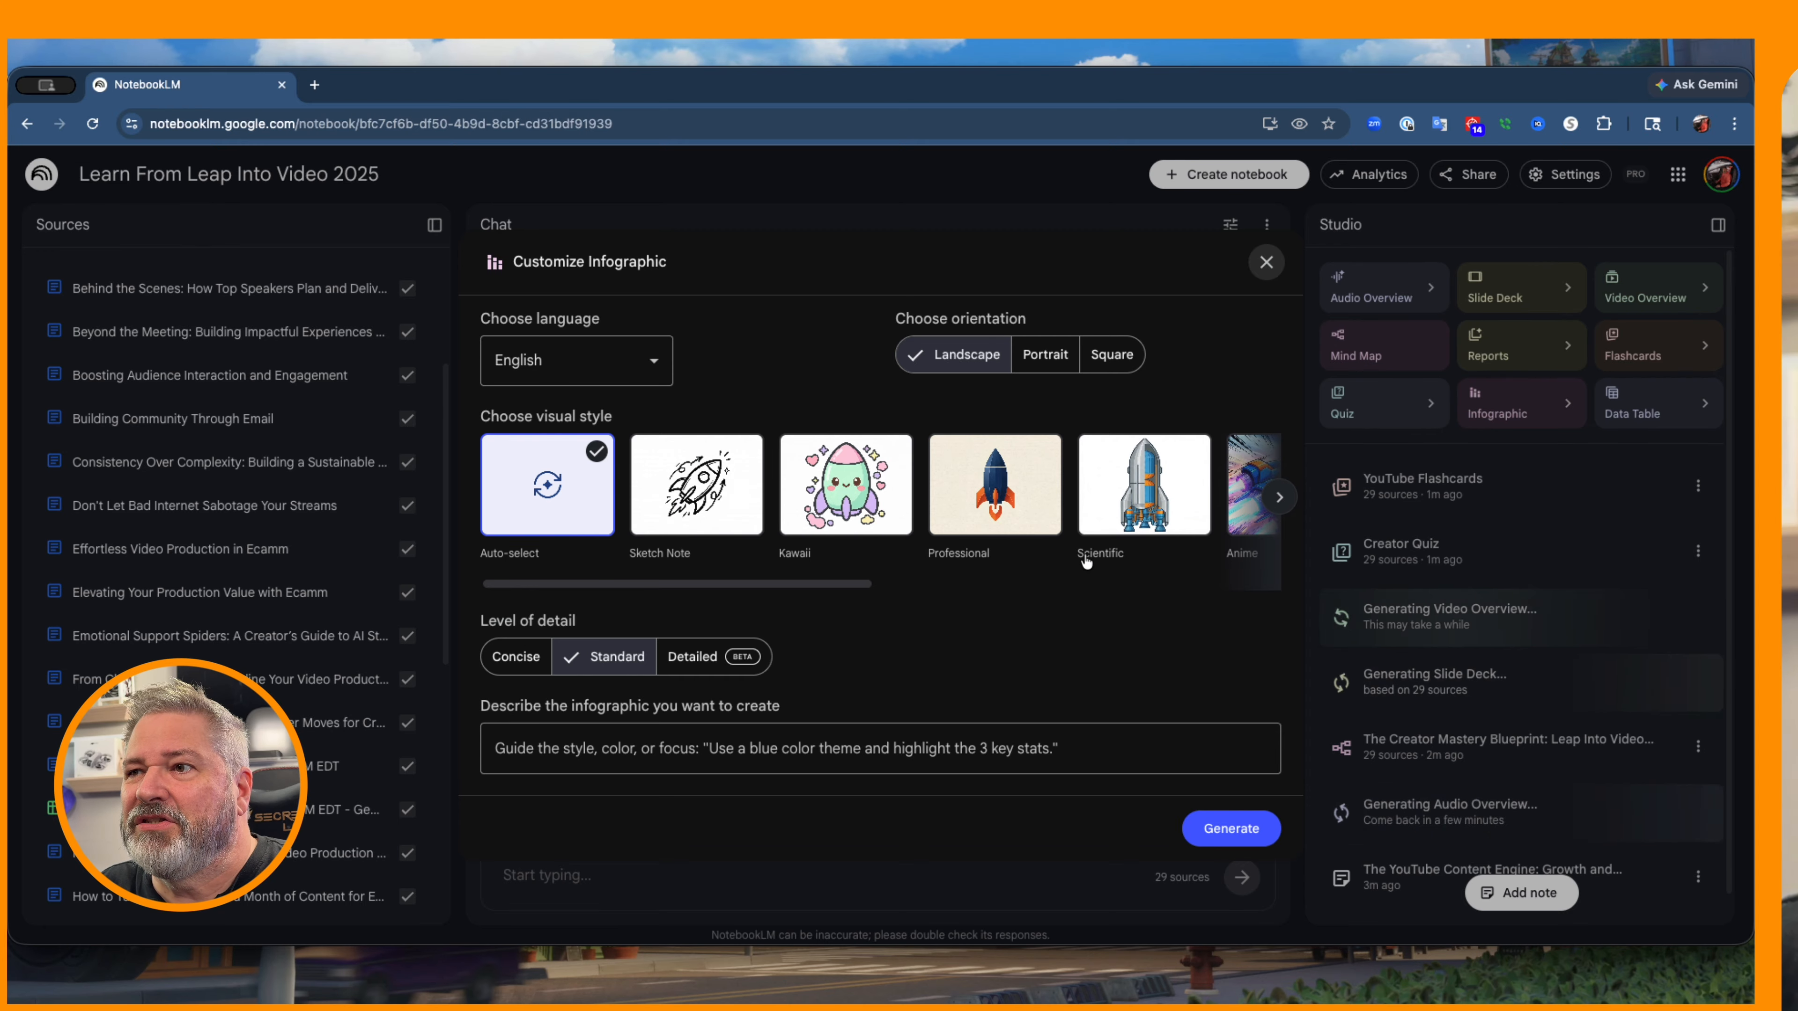
{"action": "left_click", "coordinate": [1164, 488]}
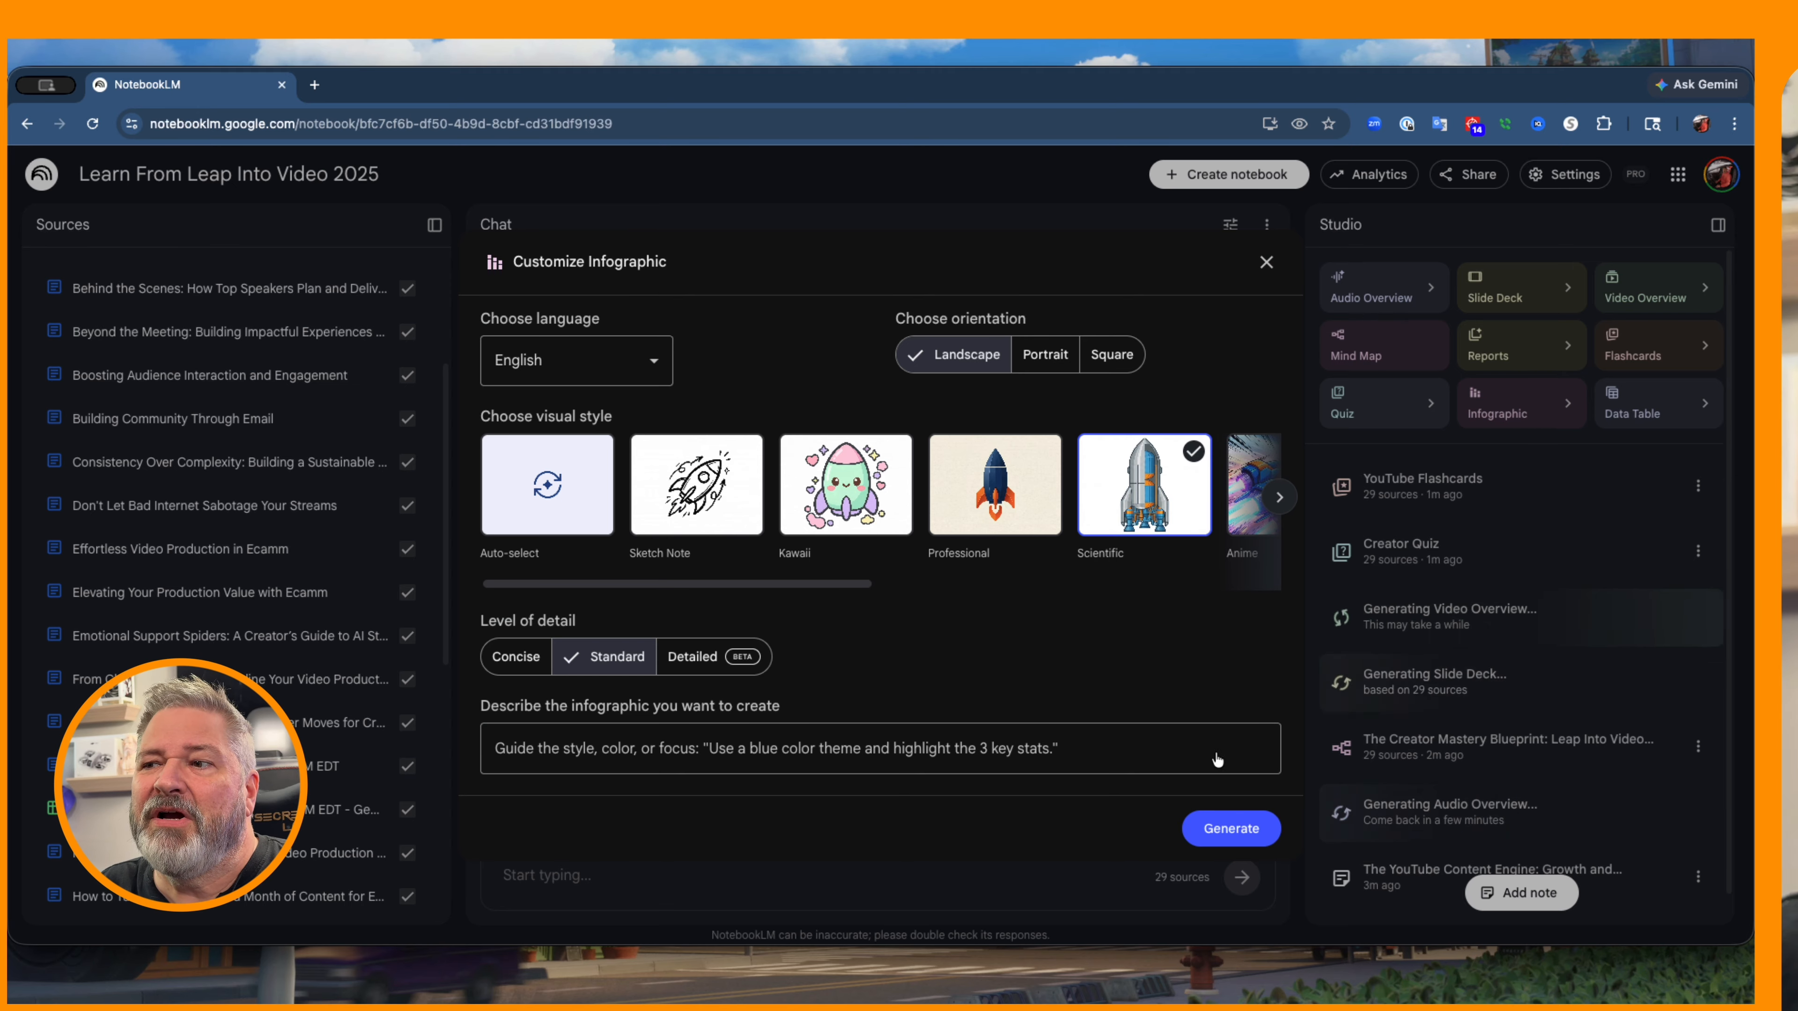
{"action": "left_click", "coordinate": [1236, 842]}
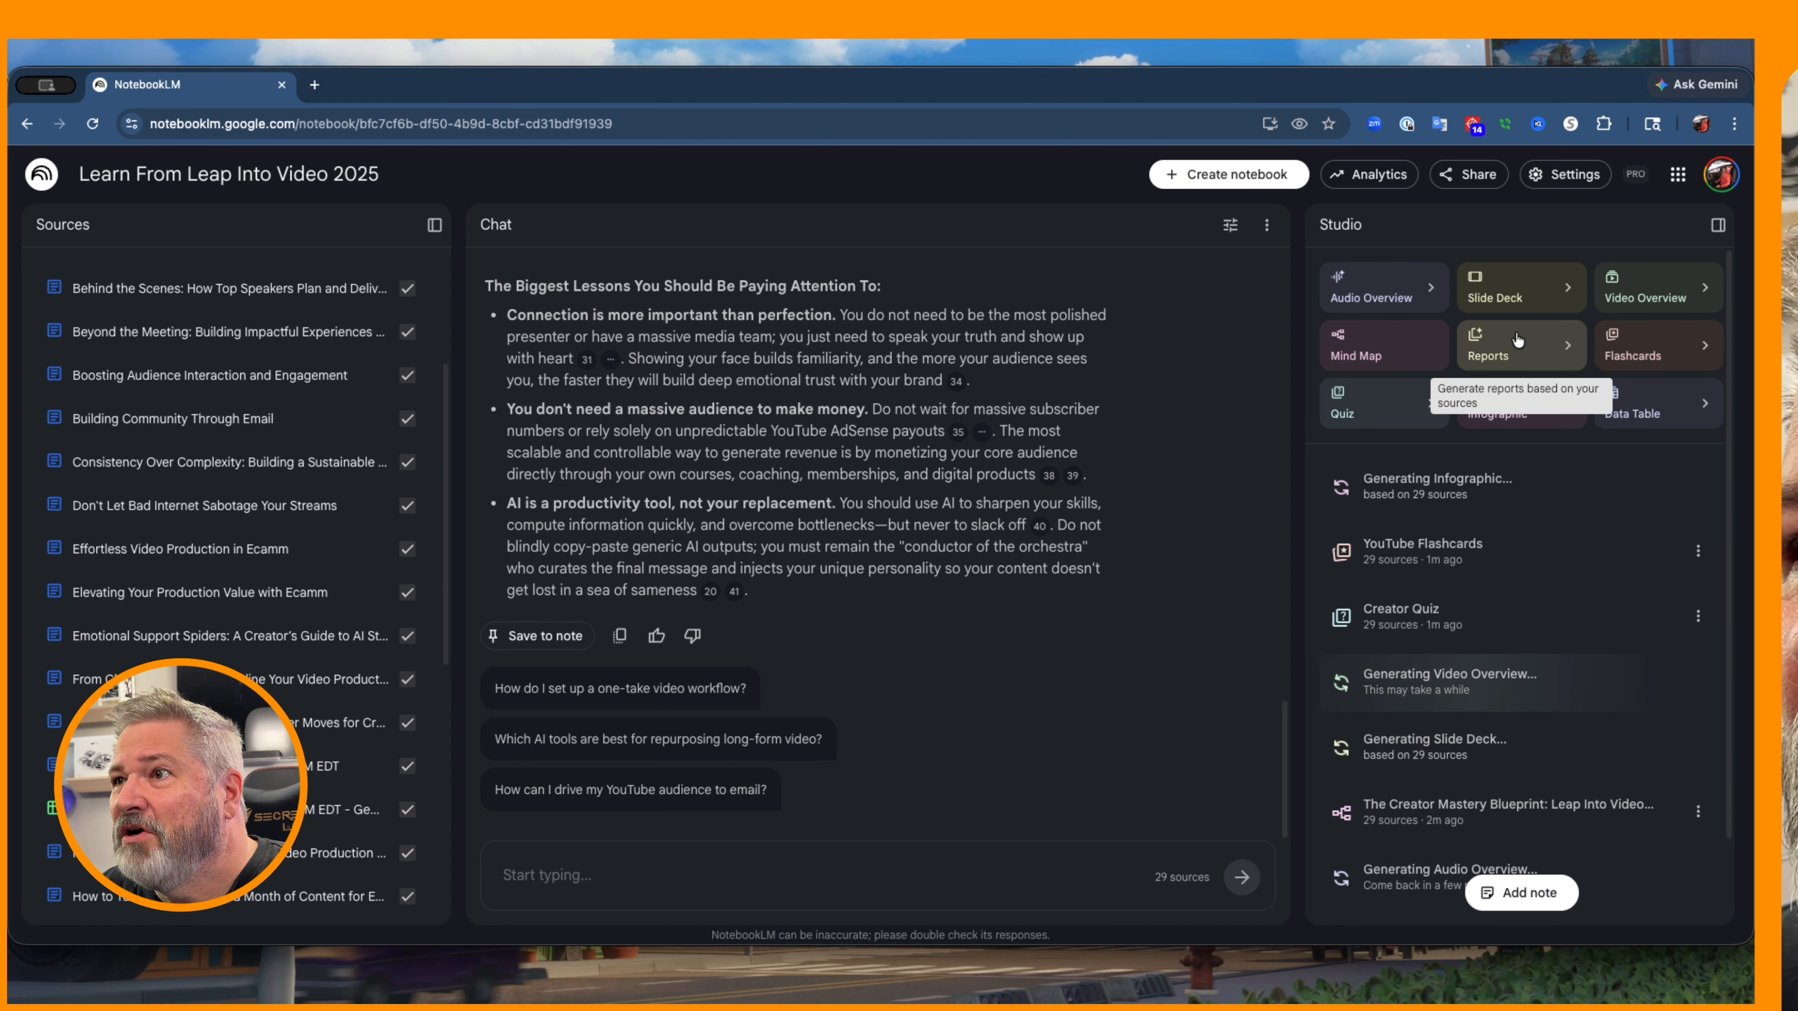
{"action": "left_click", "coordinate": [1535, 341]}
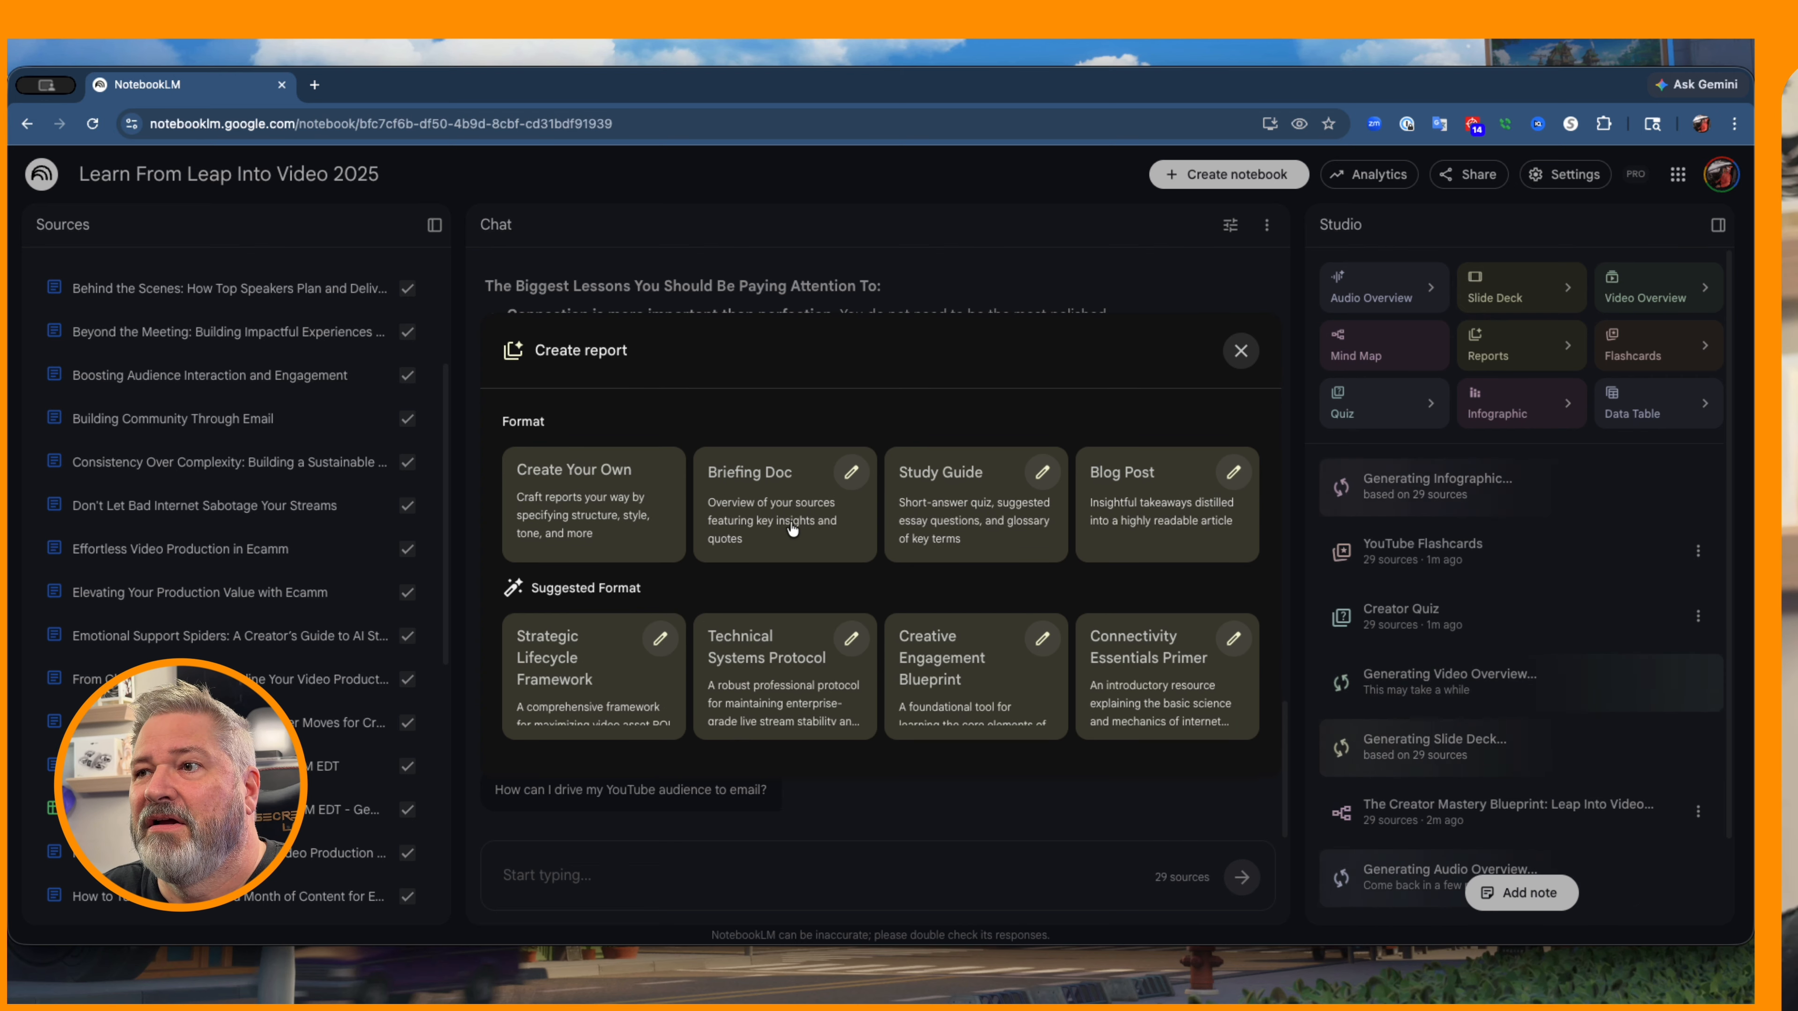
{"action": "left_click", "coordinate": [1170, 525]}
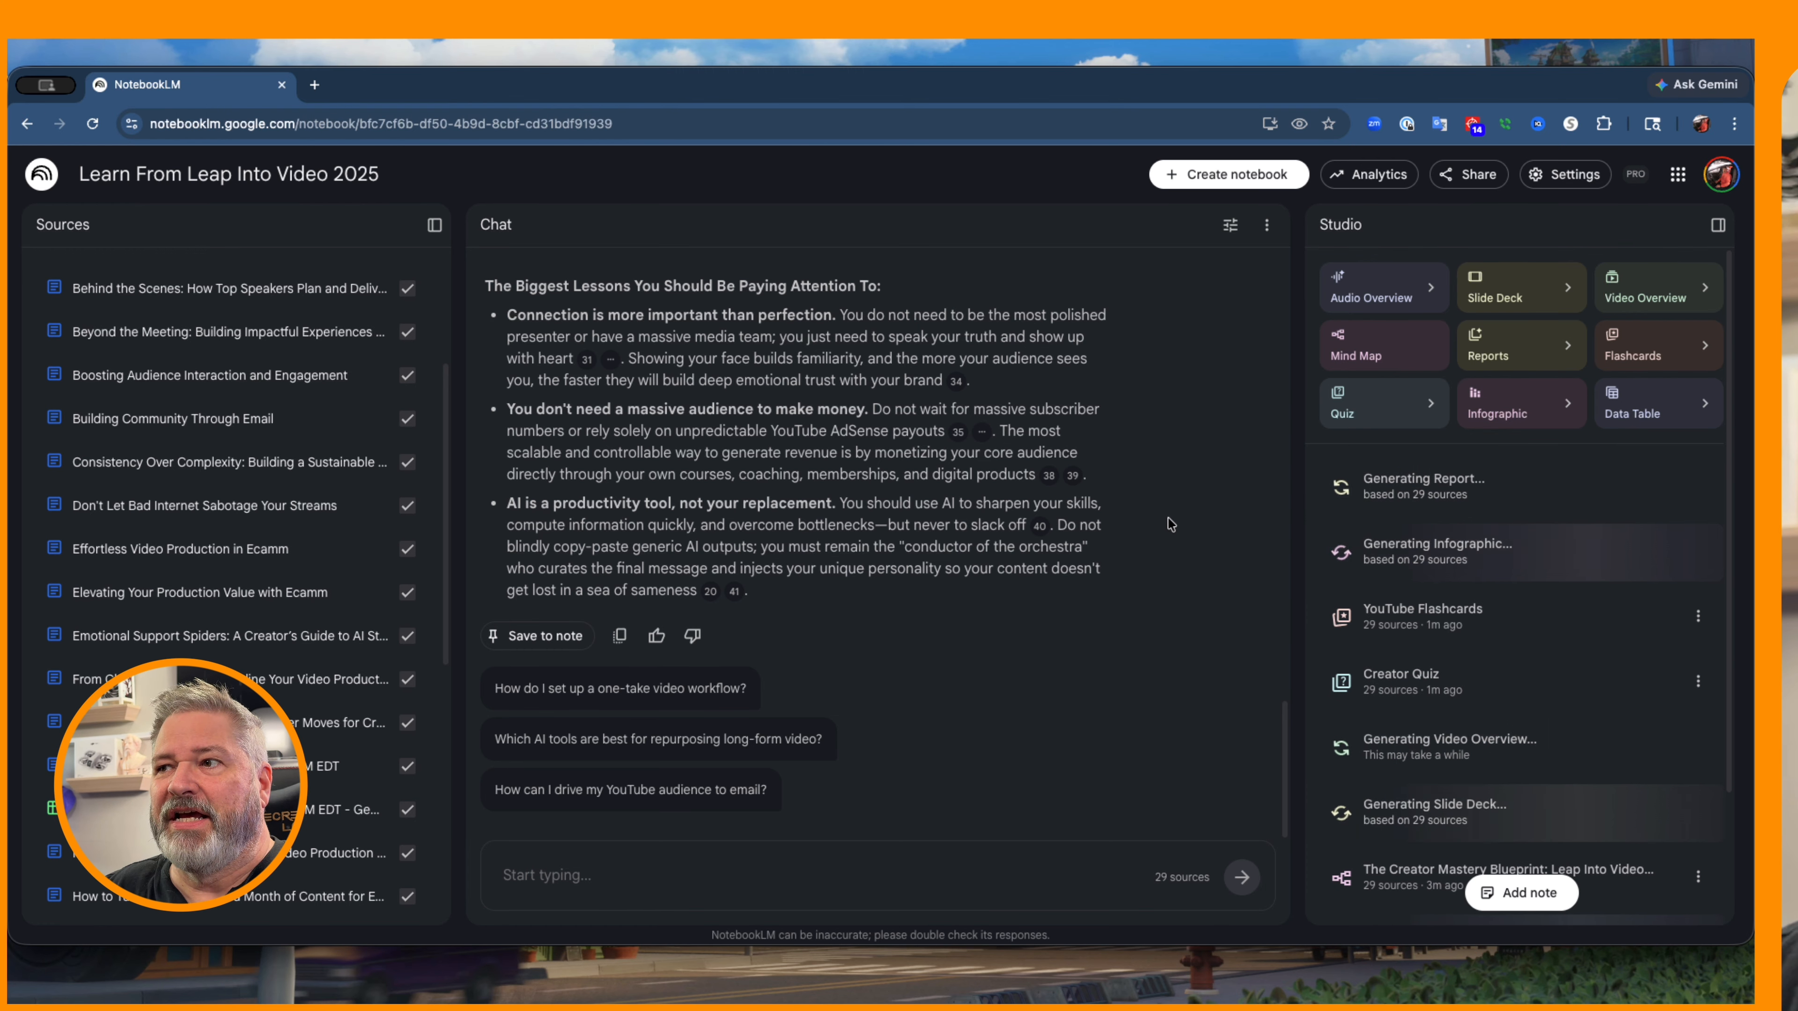
View the YouTube Flashcards and reveal the answer to the first card, then close the set.
{"action": "left_click", "coordinate": [1434, 622]}
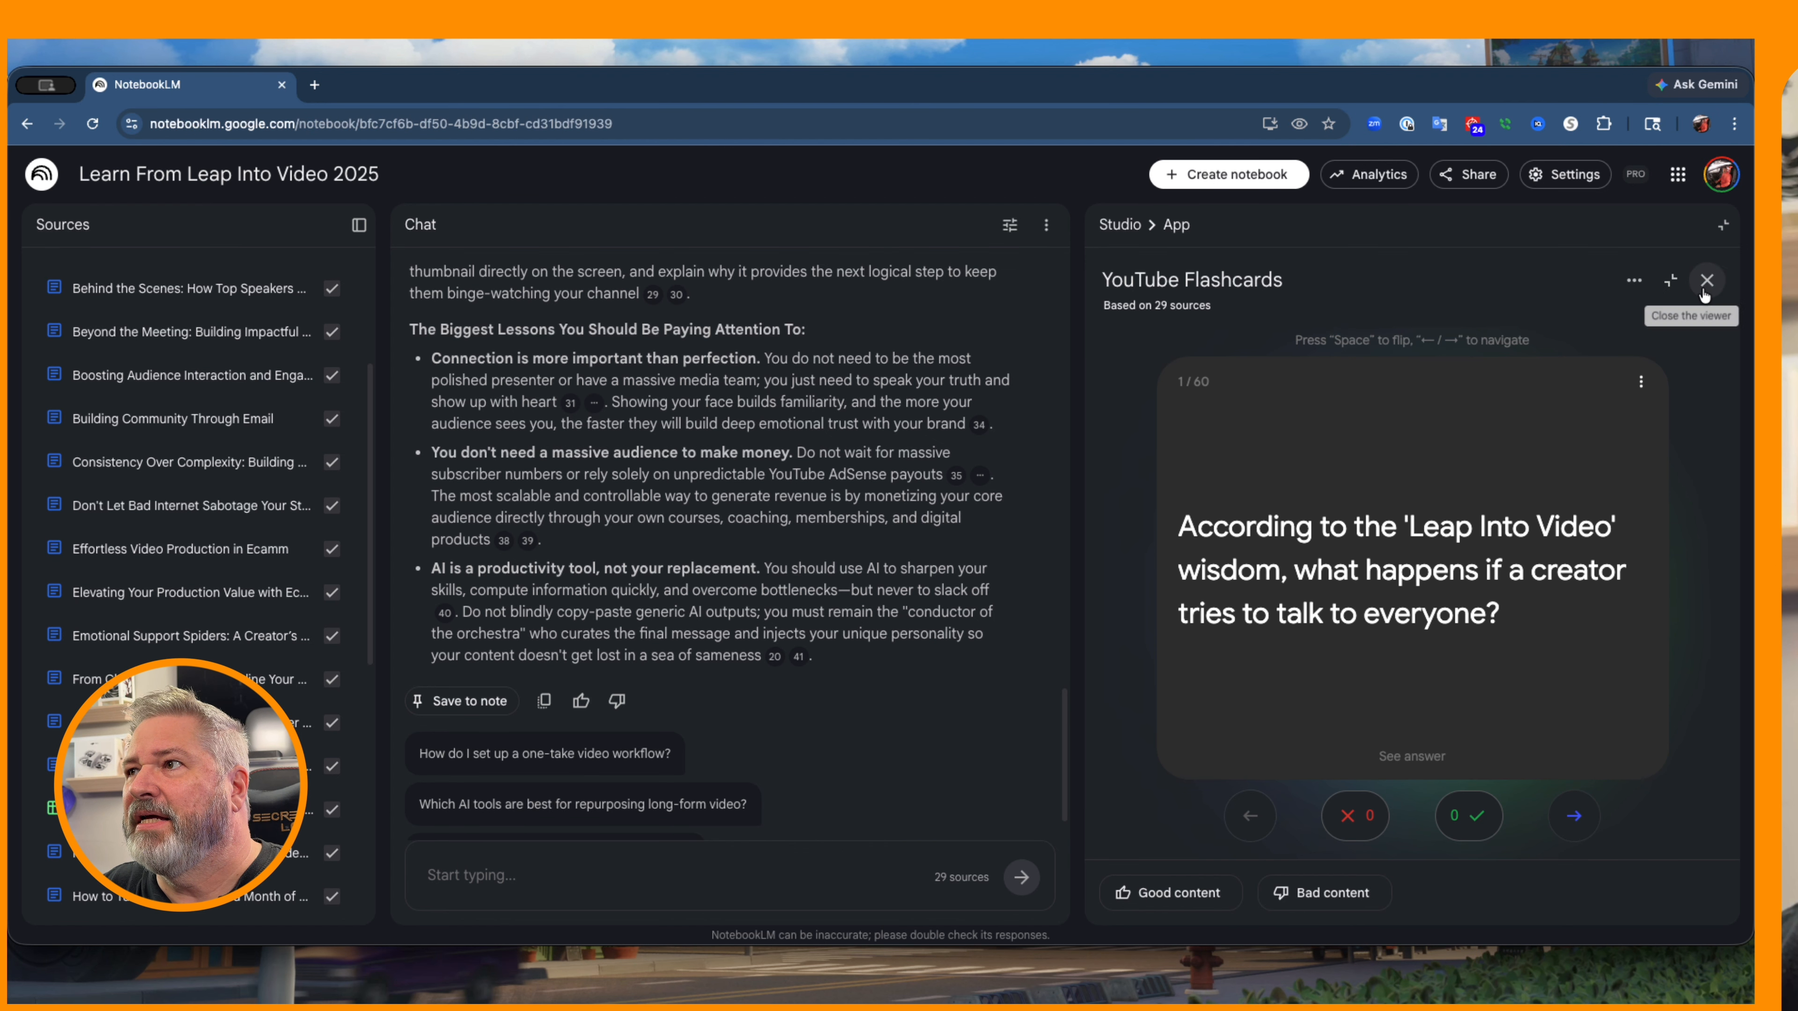
{"action": "left_click", "coordinate": [1704, 293]}
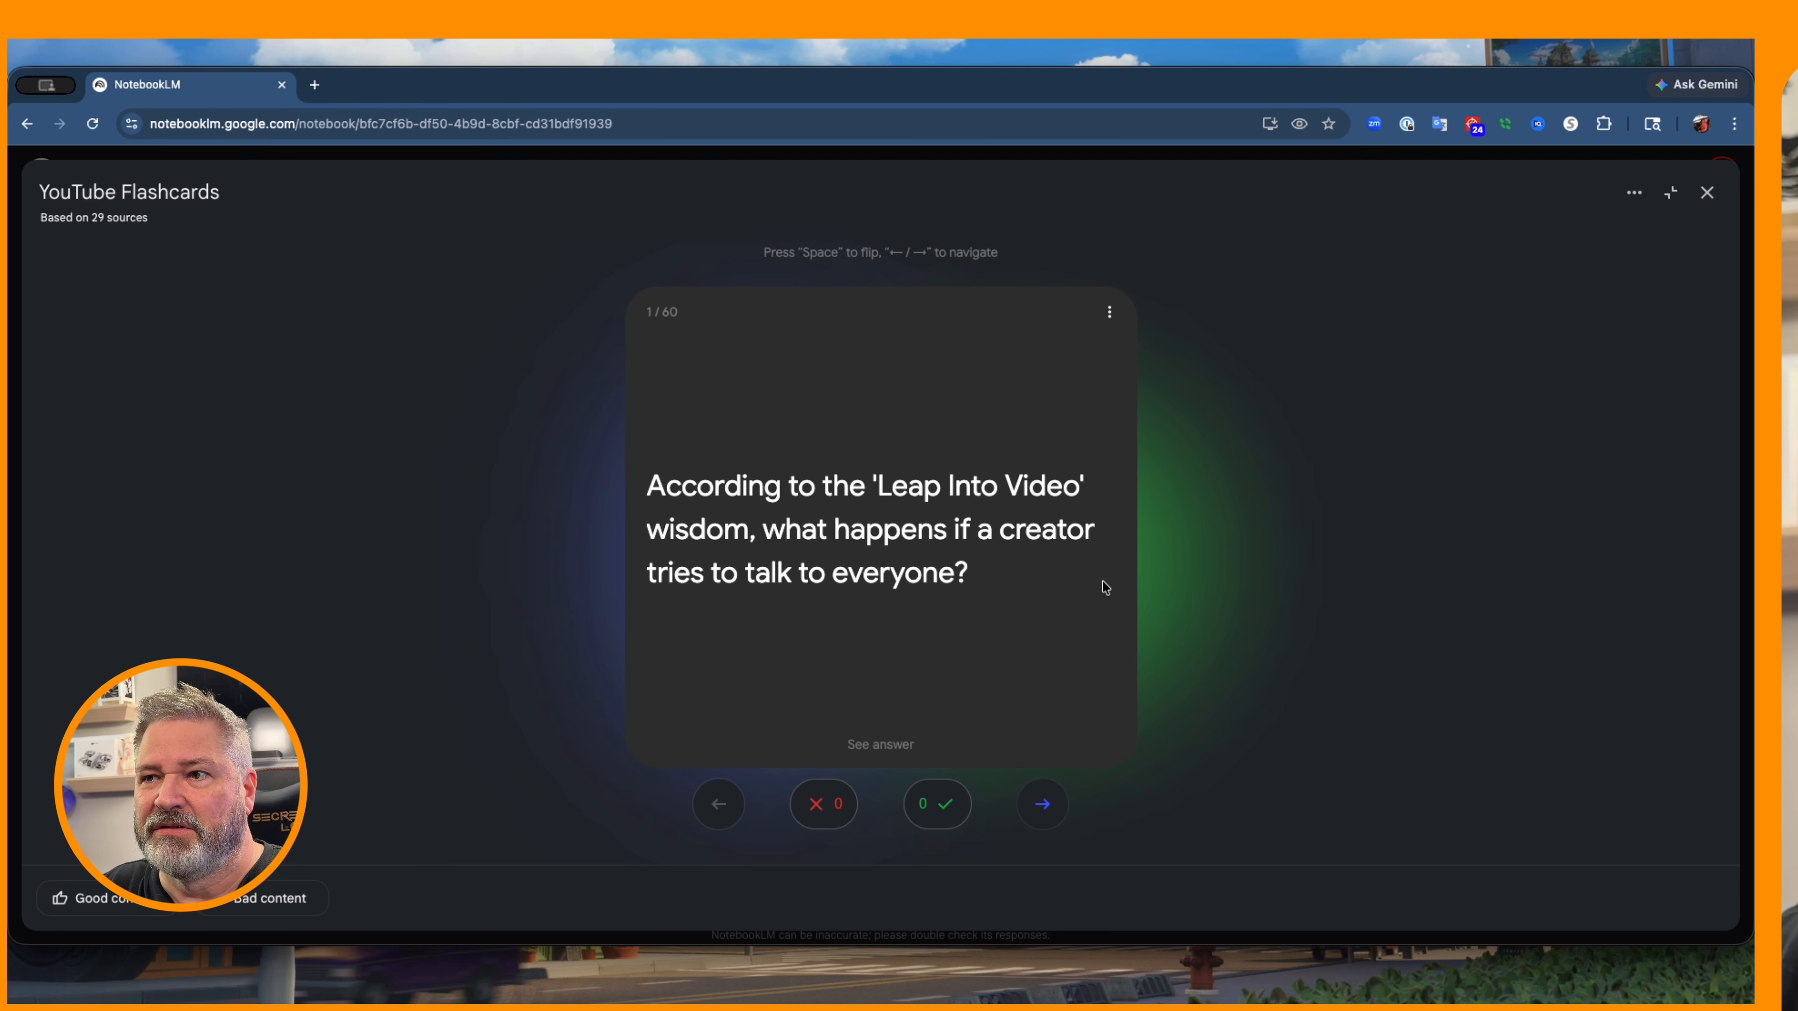
{"action": "left_click", "coordinate": [883, 745]}
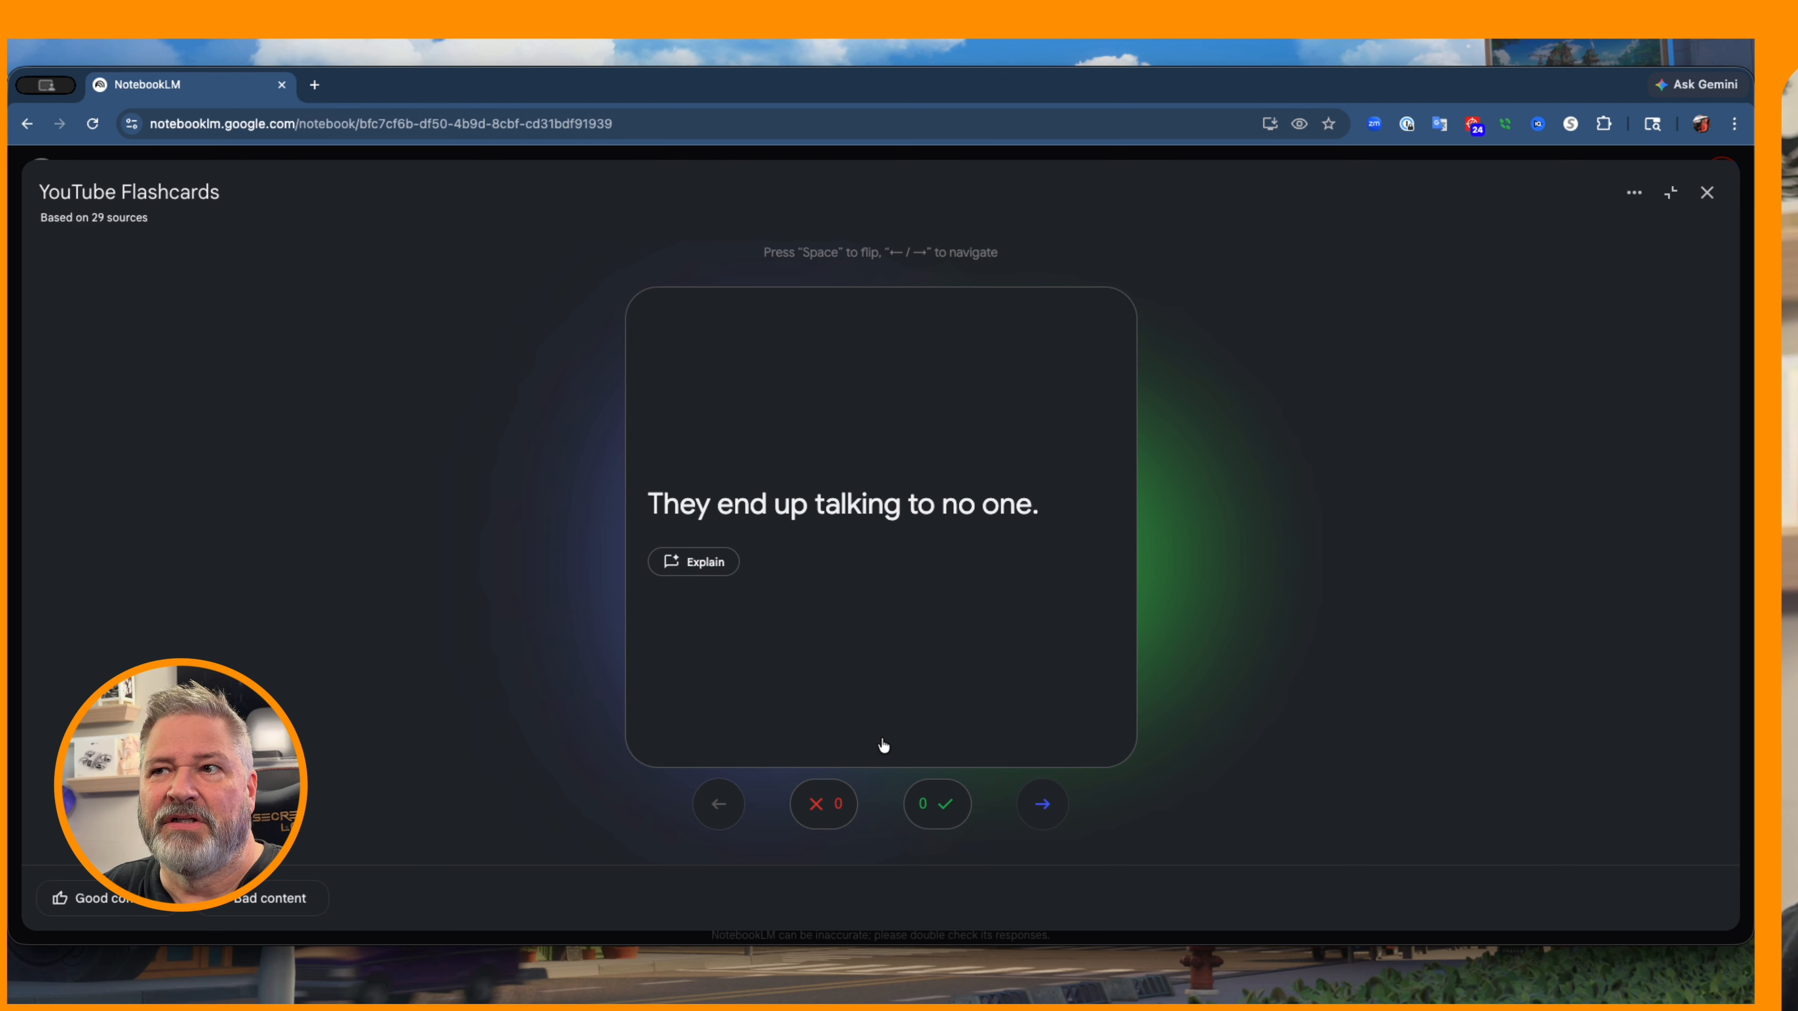
{"action": "key", "text": "Escape"}
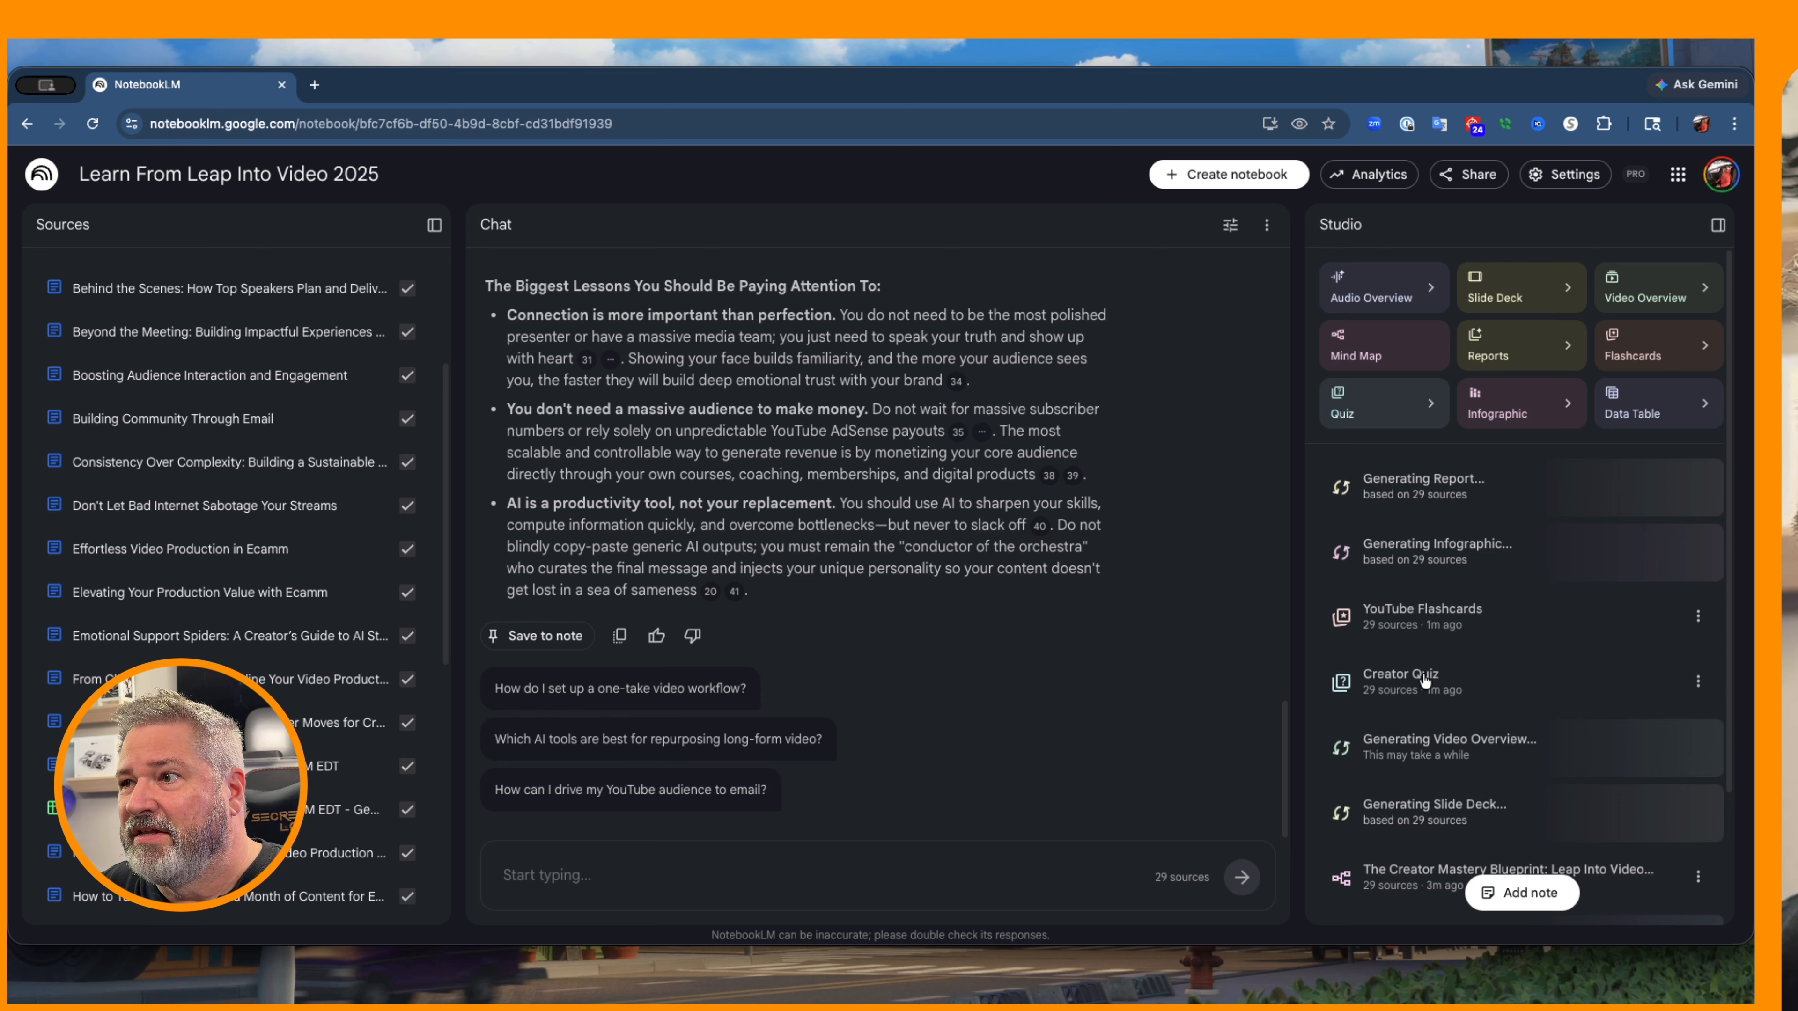
Try the Creator Quiz by answering question 2 with option D and question 3 with option A, and close it.
{"action": "left_click", "coordinate": [1420, 684]}
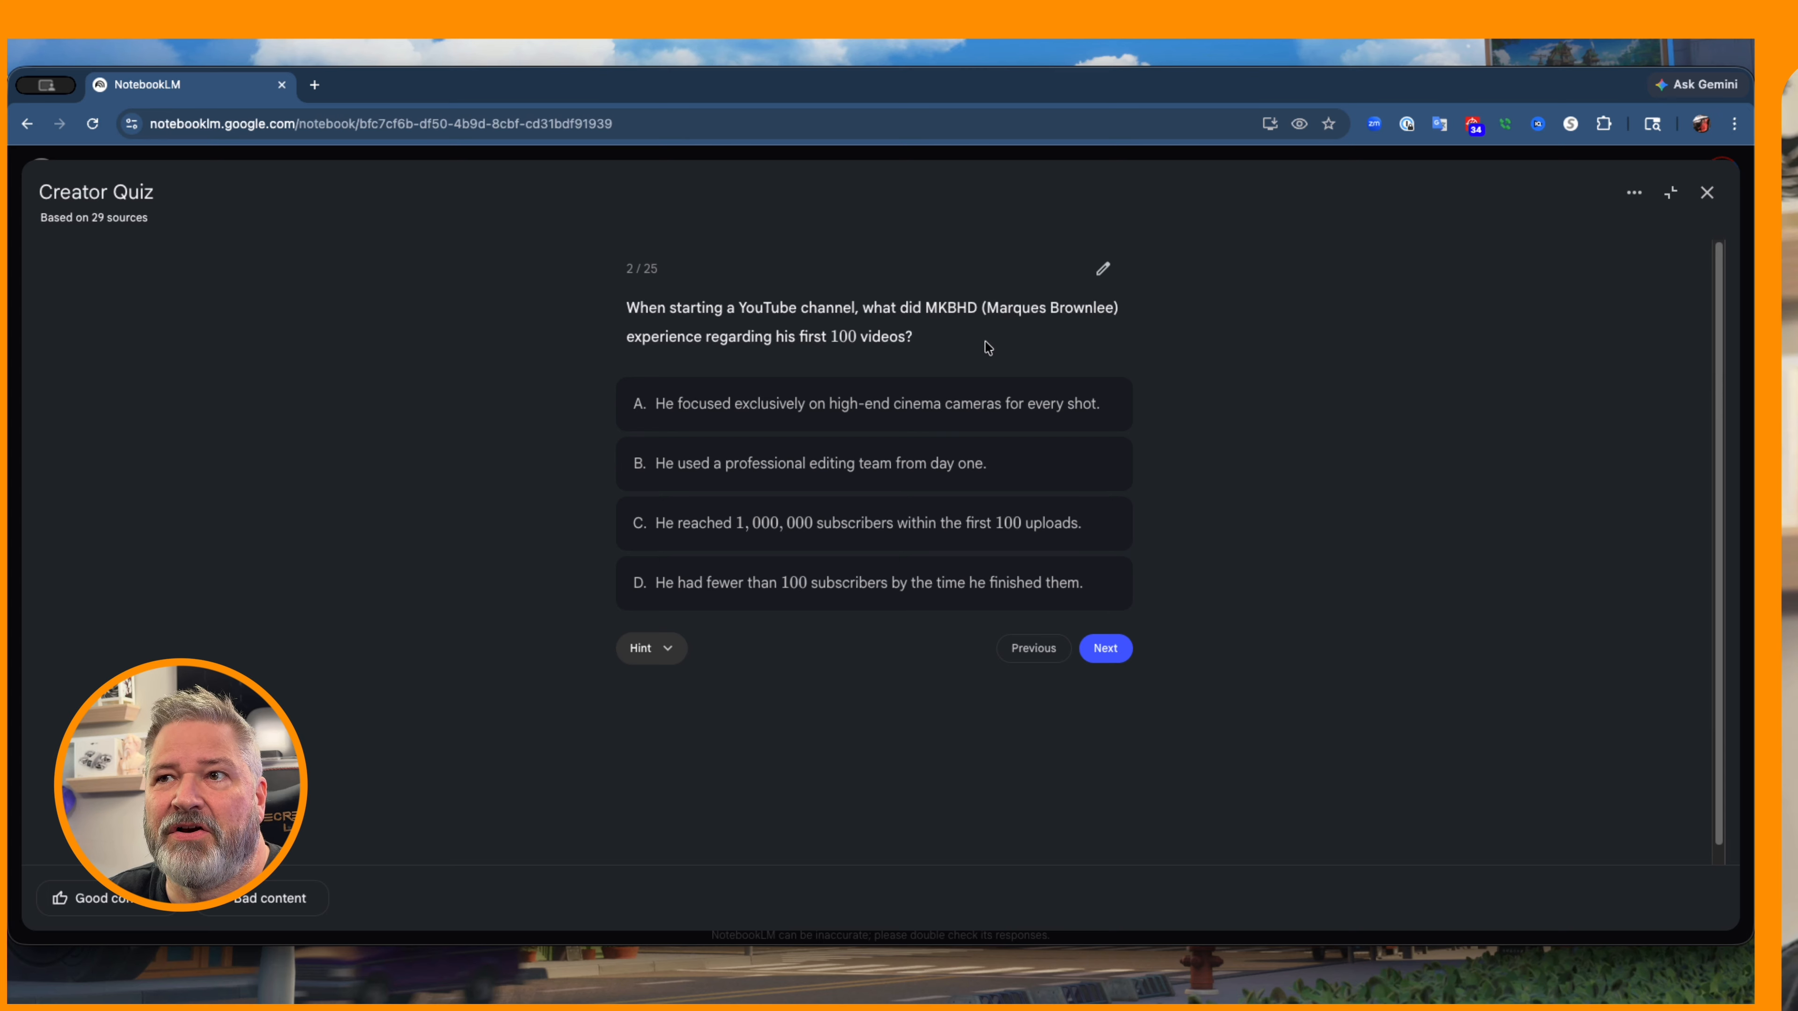
{"action": "left_click", "coordinate": [907, 597]}
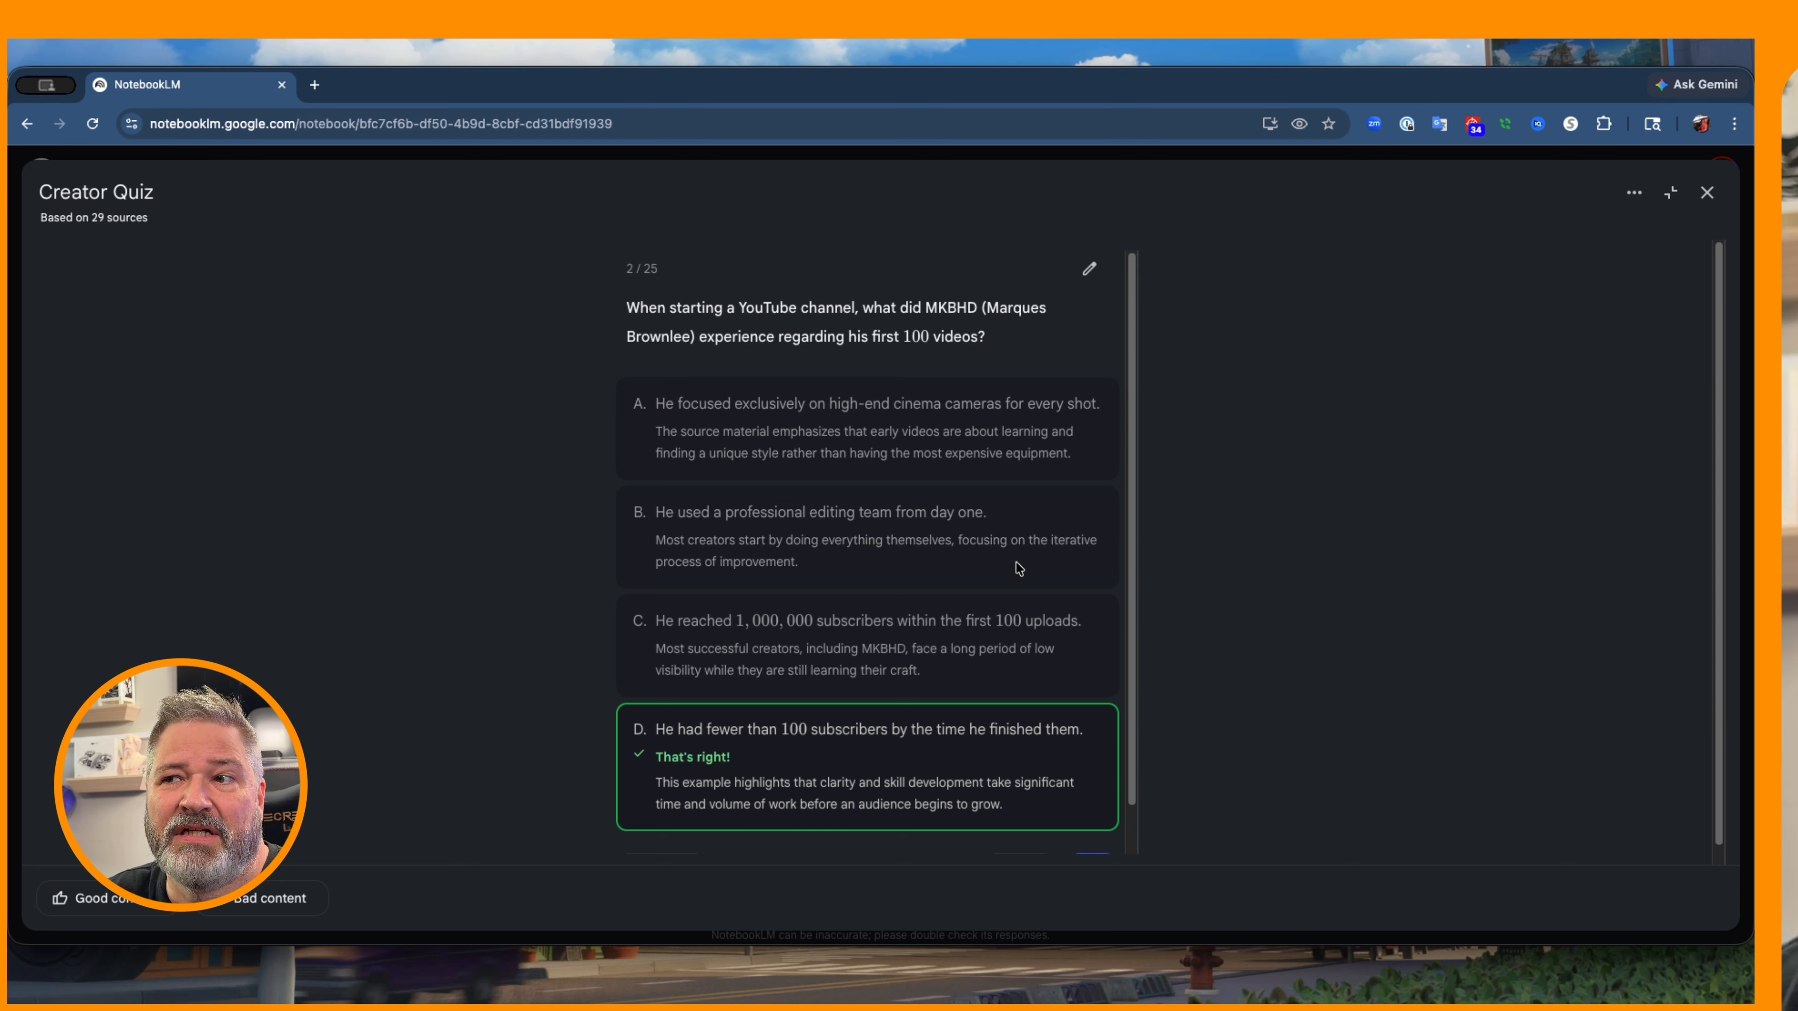
{"action": "scroll", "coordinate": [1018, 568], "scroll_direction": "down", "scroll_amount": 2}
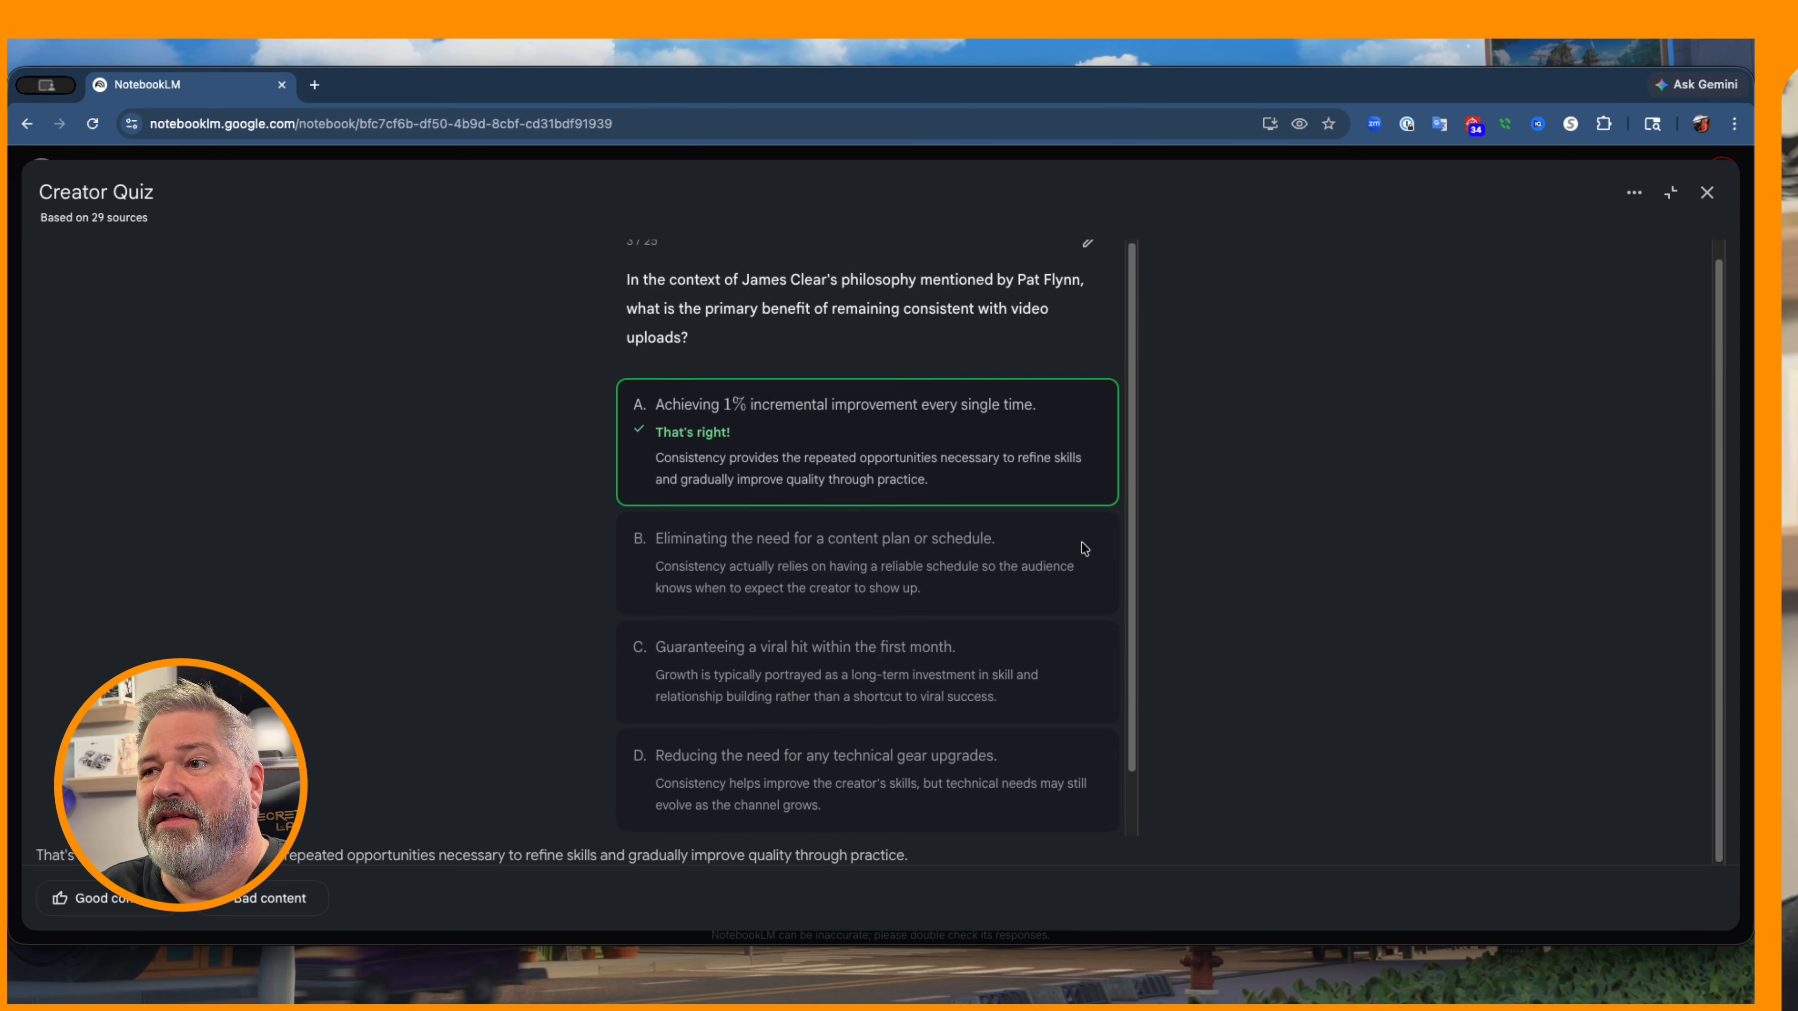
{"action": "scroll", "coordinate": [1230, 505], "scroll_direction": "down", "scroll_amount": 3}
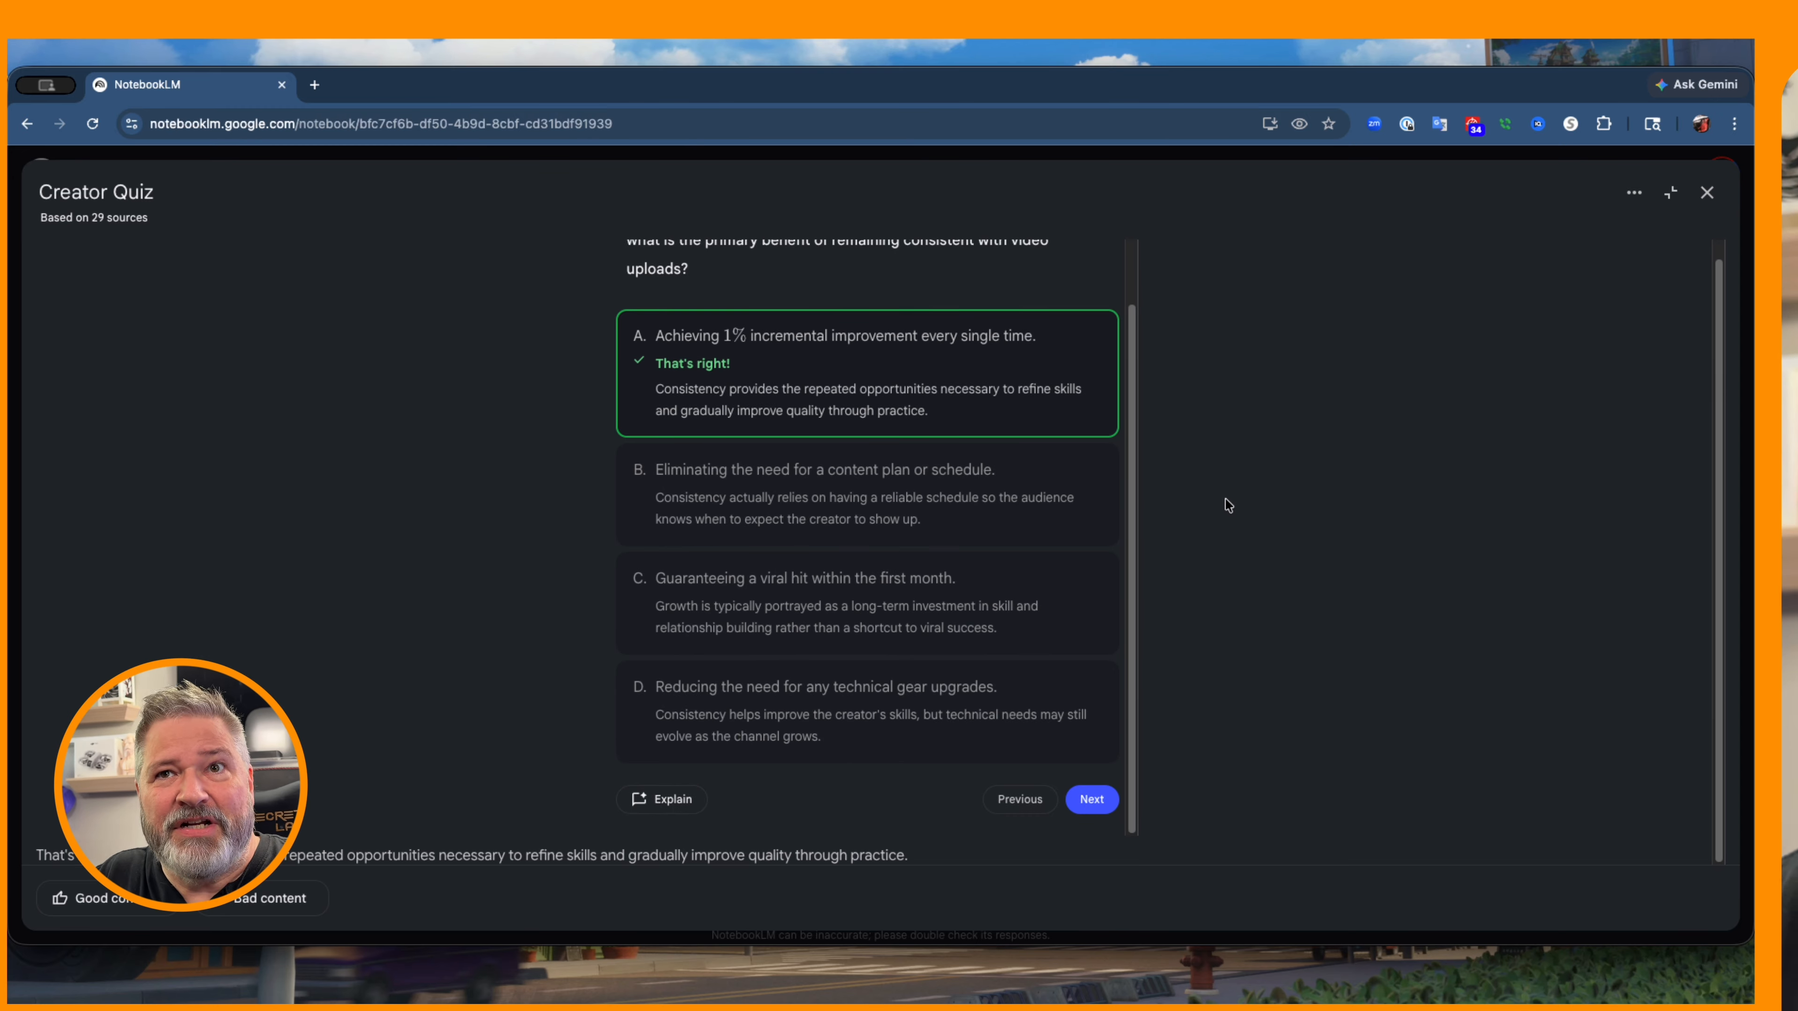
{"action": "key", "text": "Escape"}
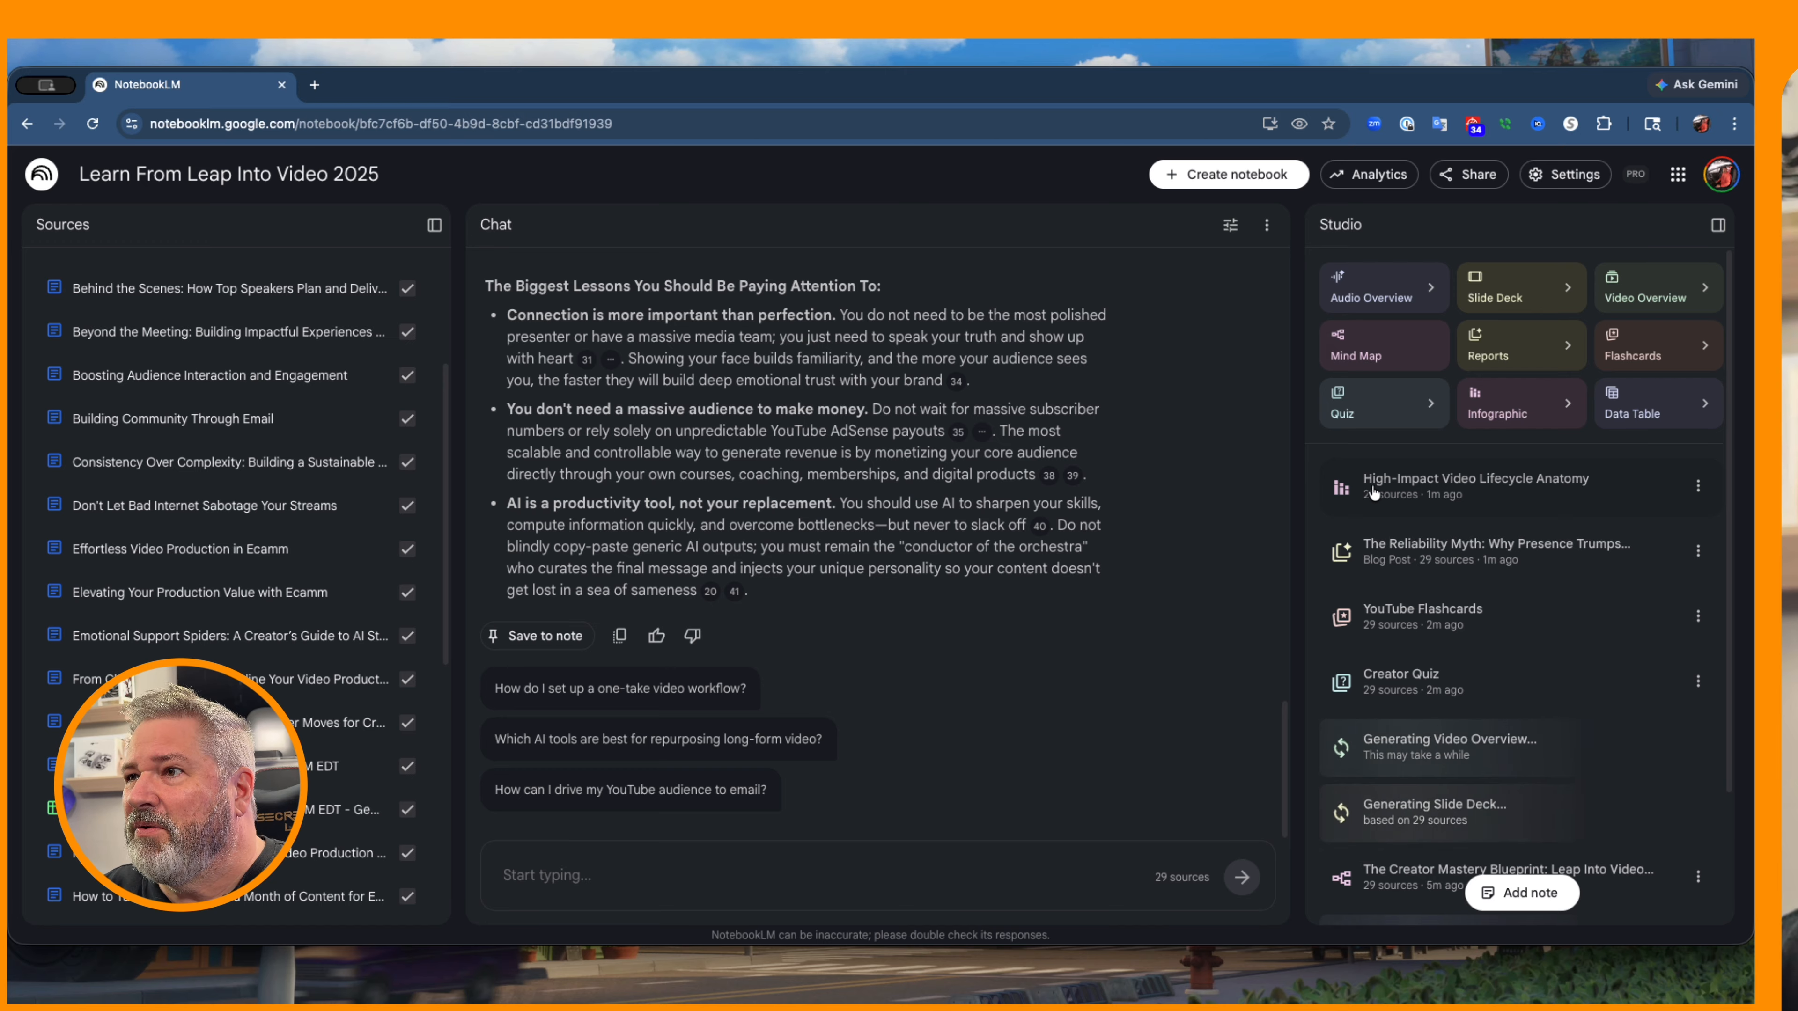
Review the High-Impact Video Lifecycle Anatomy infographic and read The Reliability Myth blog post through to its conclusion.
{"action": "left_click", "coordinate": [1416, 486]}
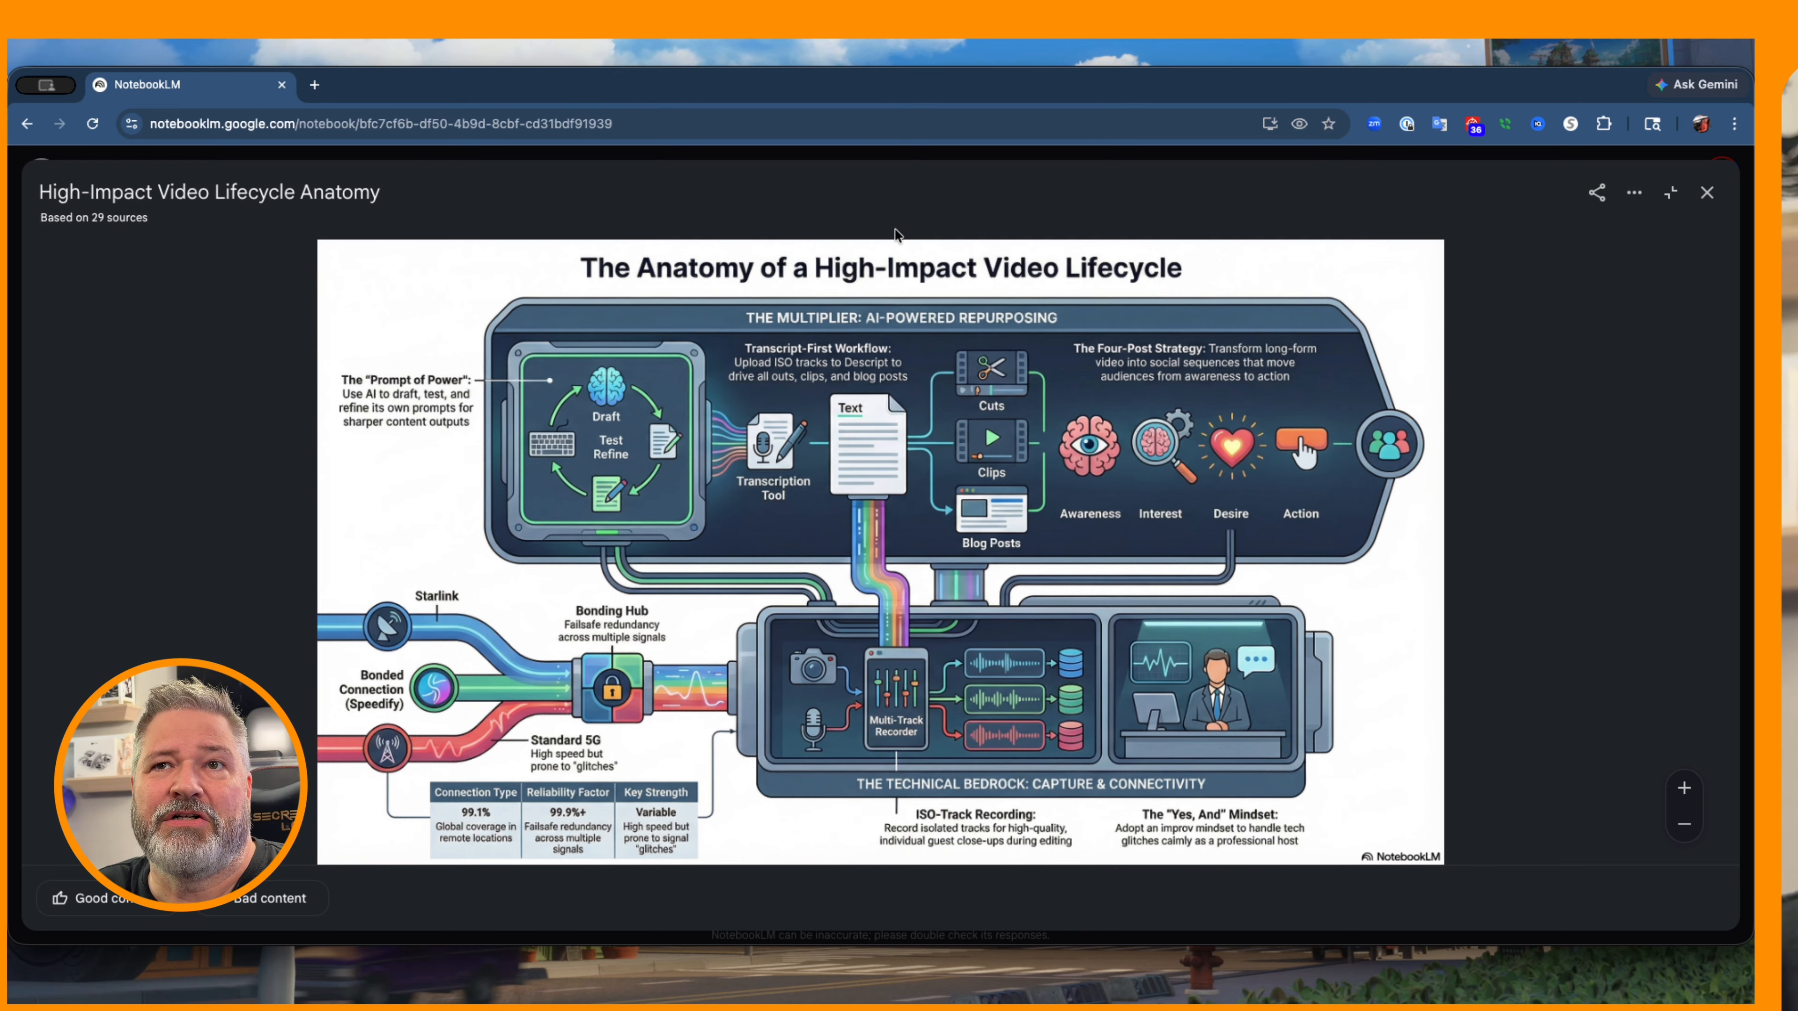
{"action": "left_click", "coordinate": [1669, 207]}
{"action": "scroll", "coordinate": [1363, 588], "scroll_direction": "down", "scroll_amount": 5}
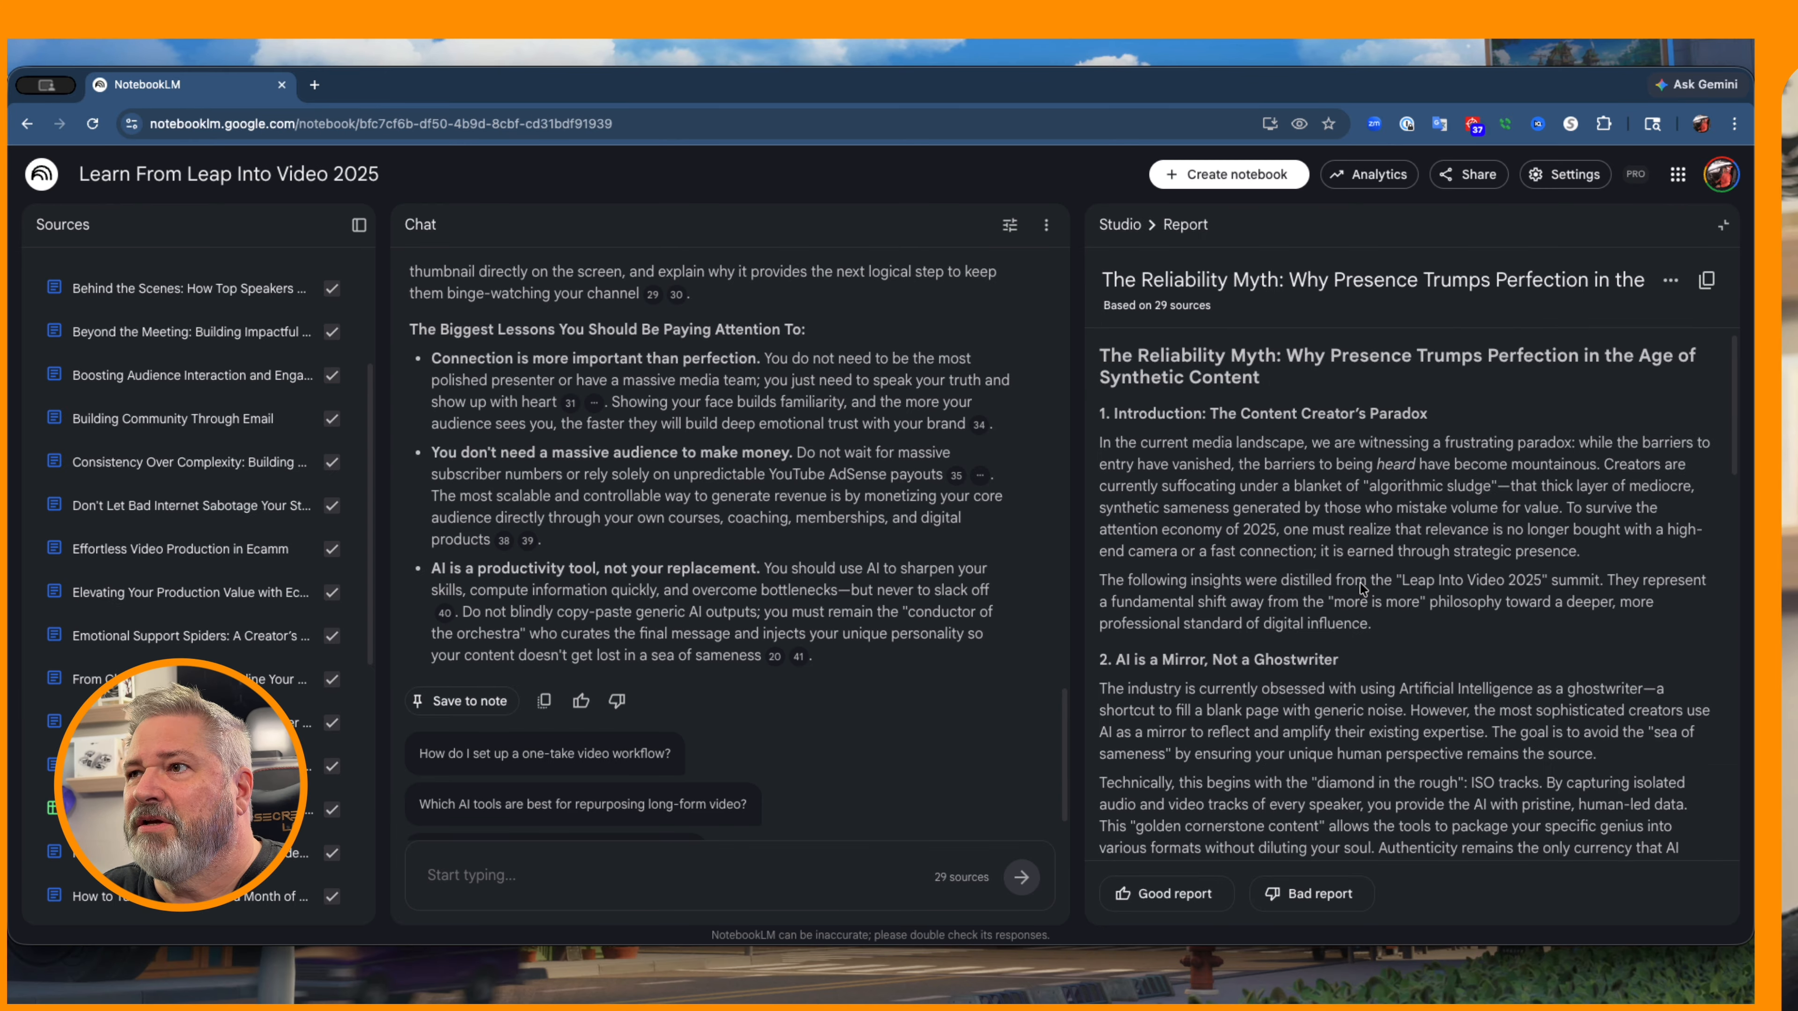
{"action": "scroll", "coordinate": [1363, 587], "scroll_direction": "down", "scroll_amount": 10}
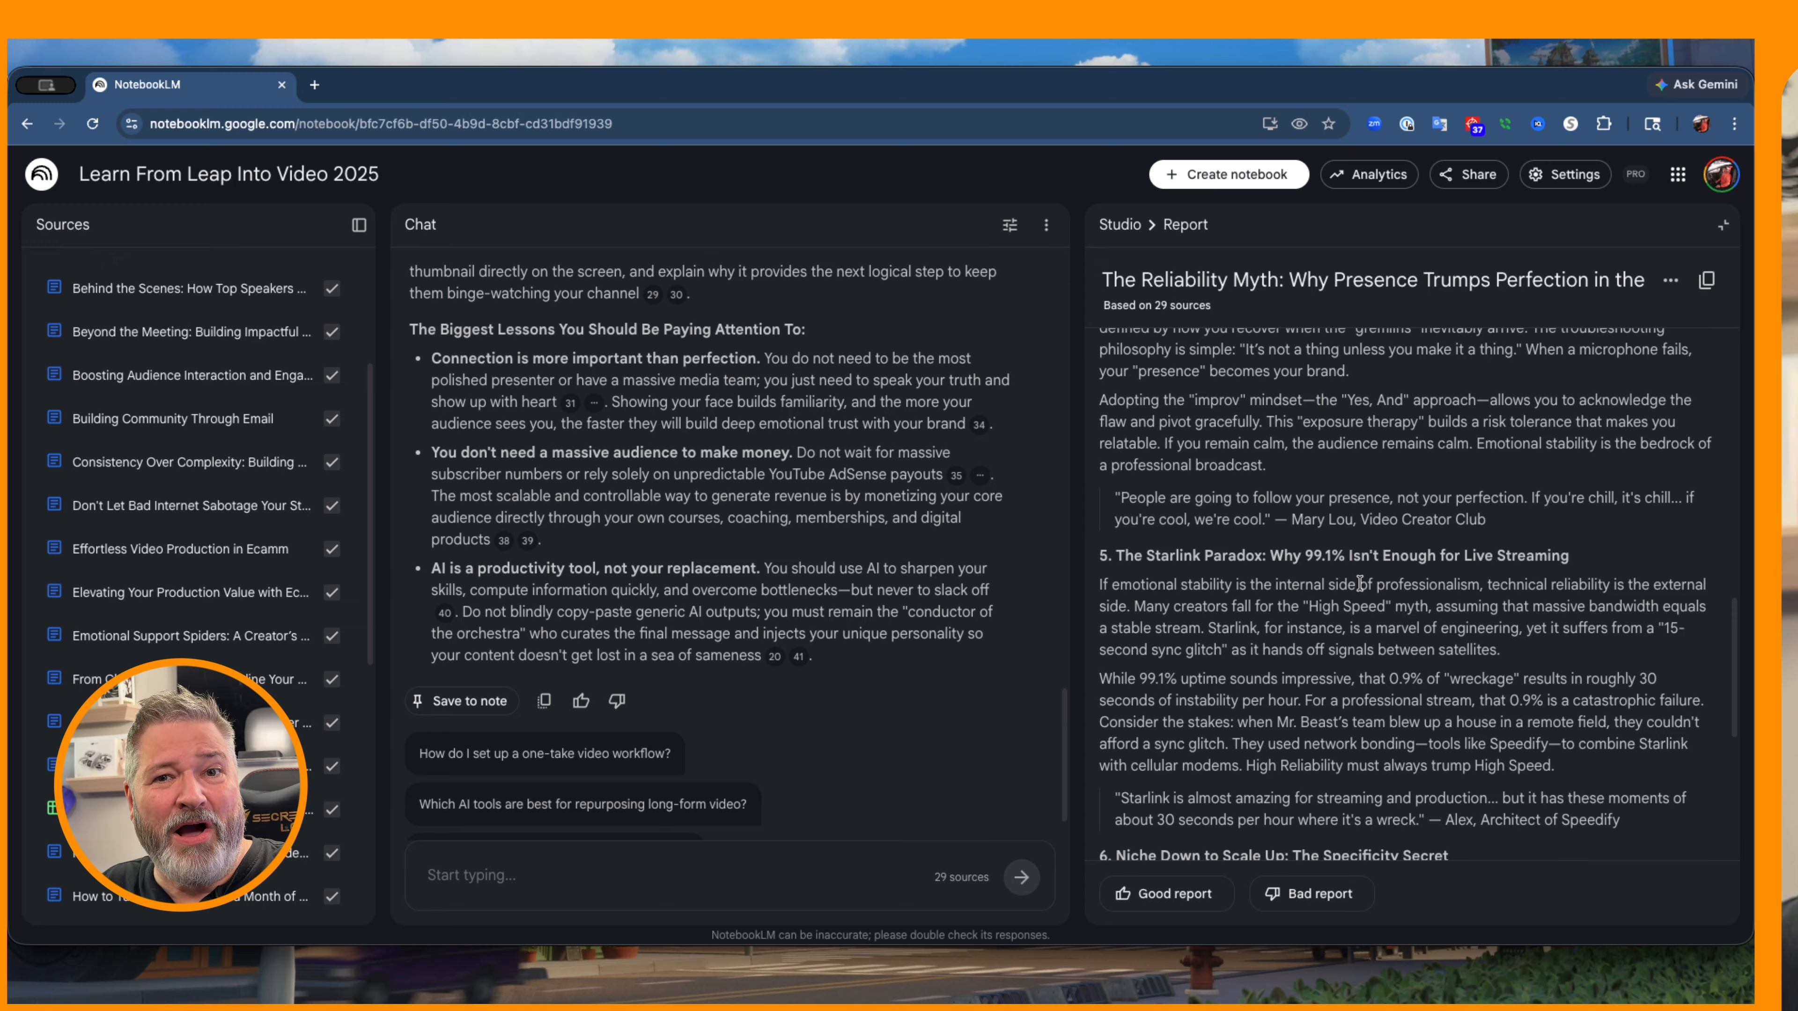
{"action": "scroll", "coordinate": [1359, 583], "scroll_direction": "down", "scroll_amount": 5}
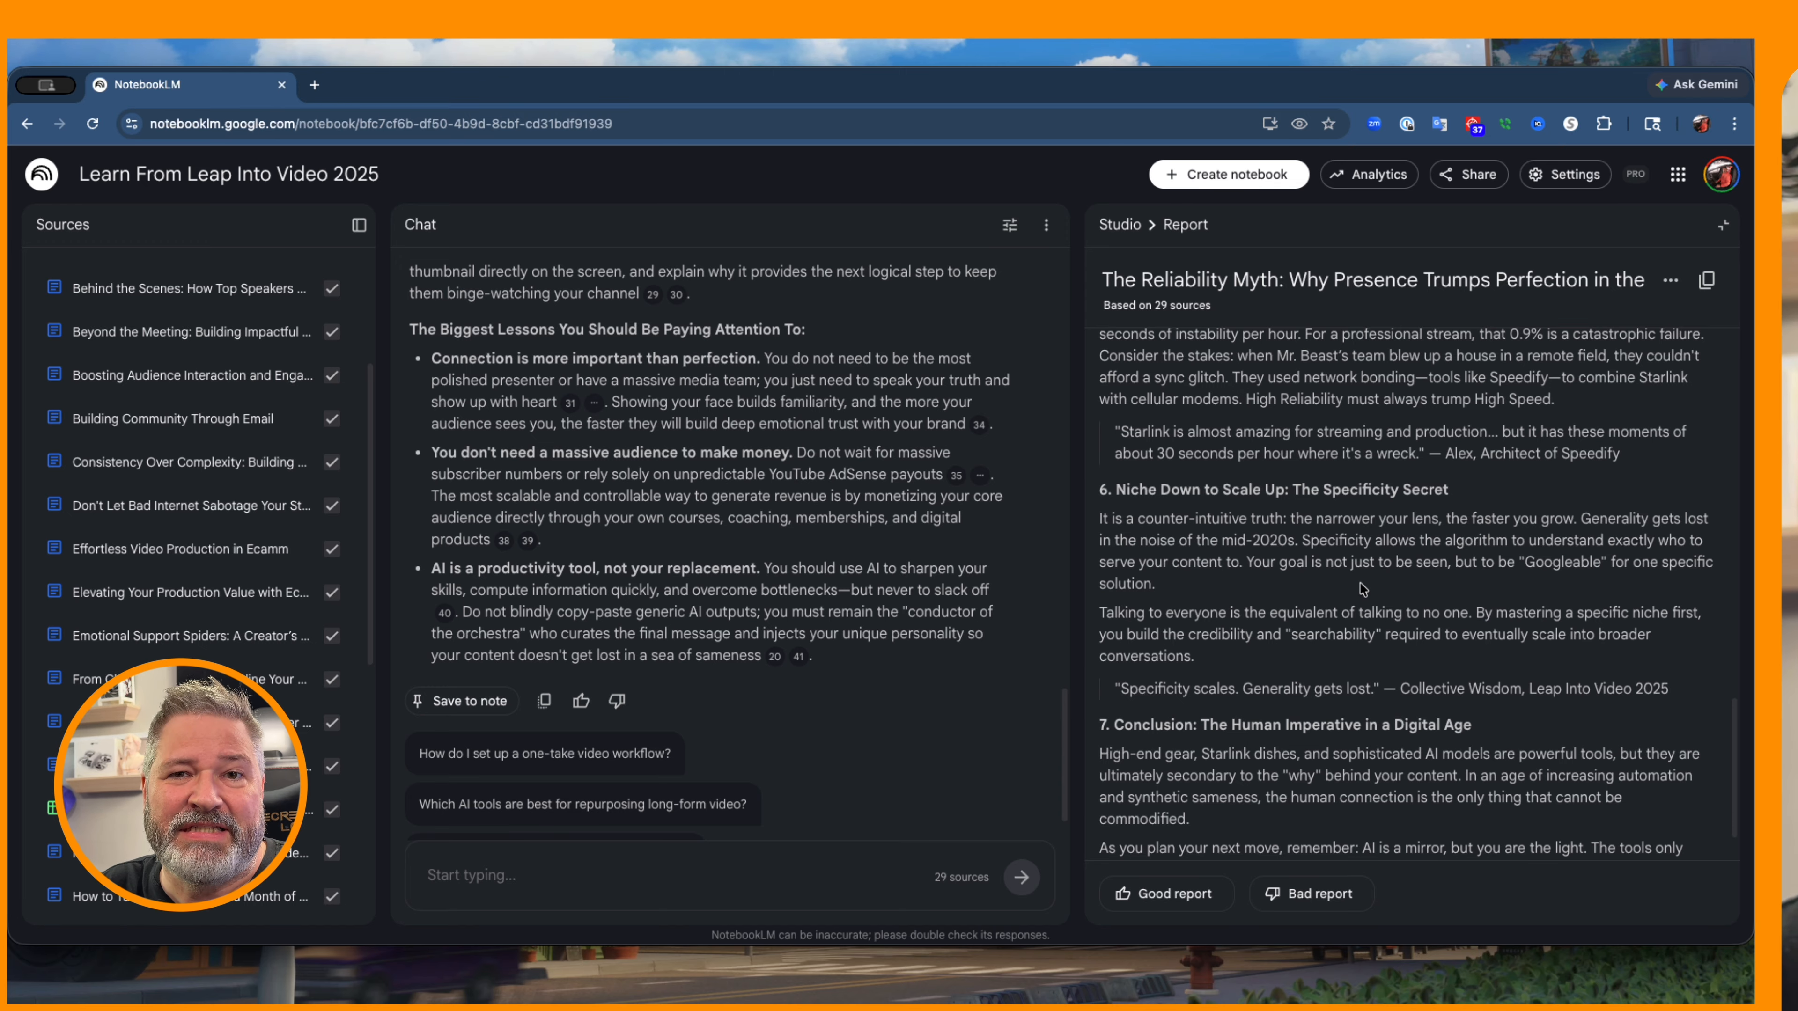
{"action": "scroll", "coordinate": [1362, 588], "scroll_direction": "down", "scroll_amount": 1}
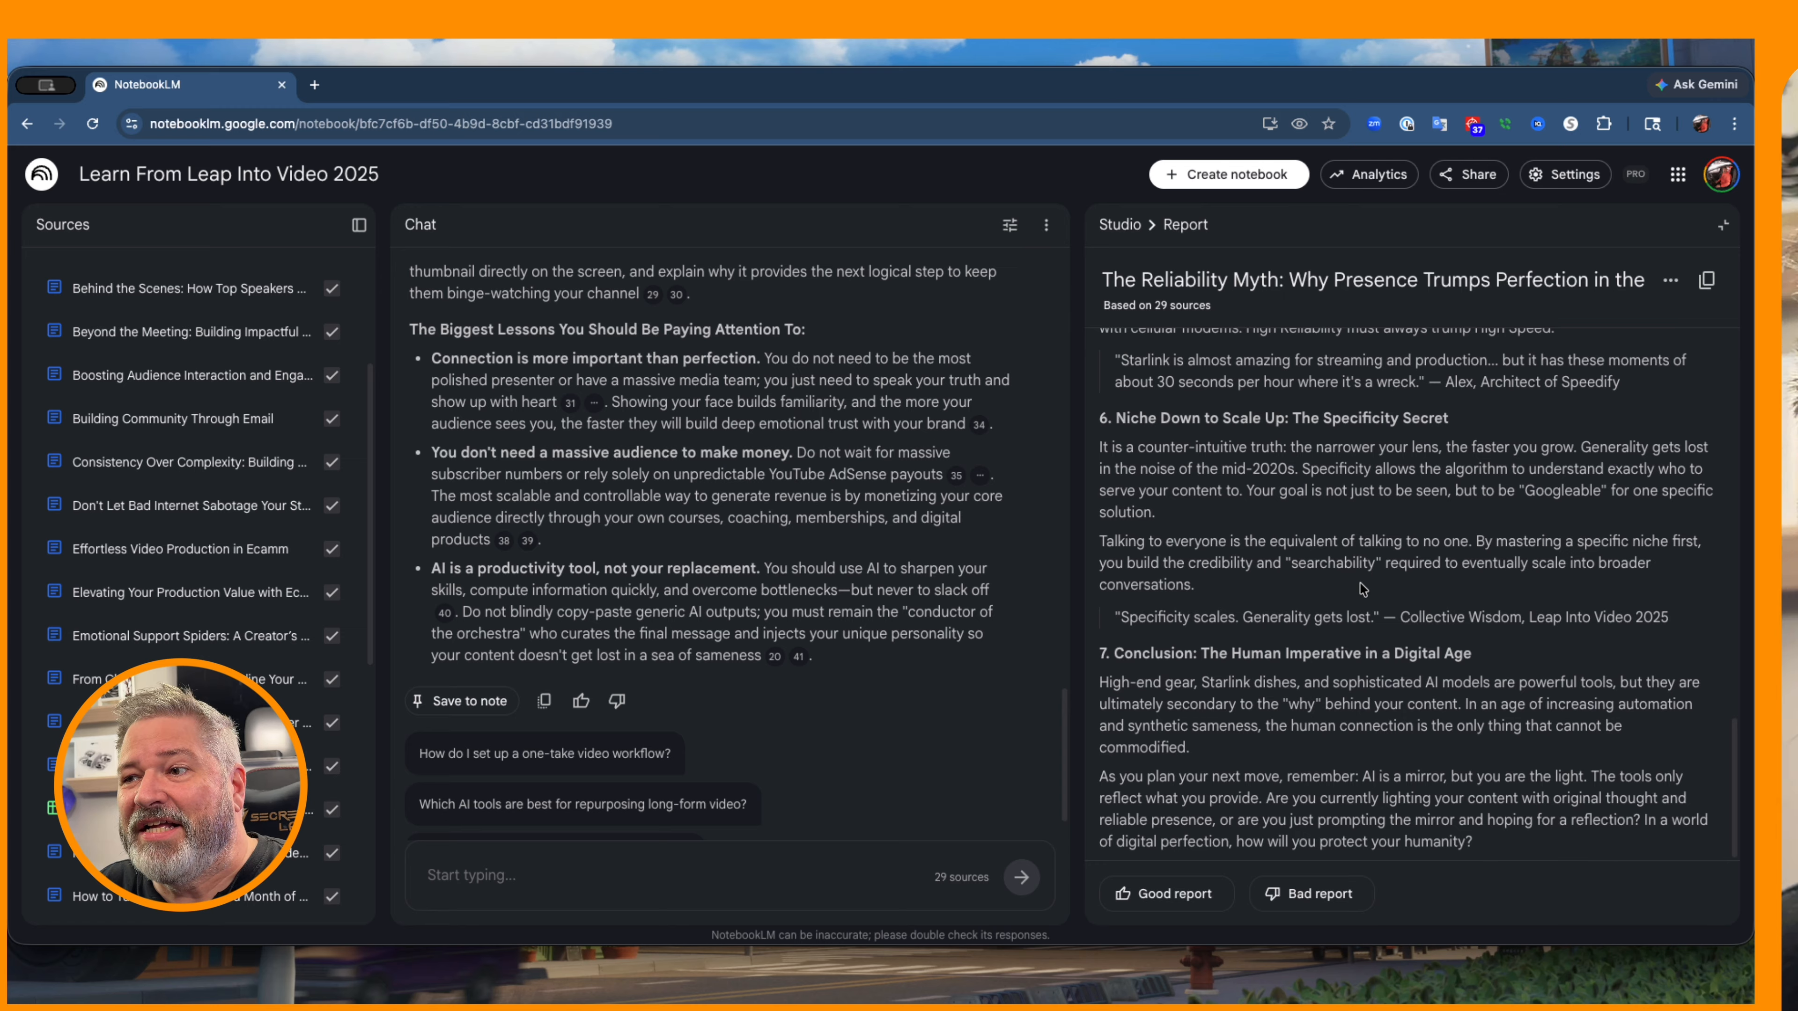
{"action": "left_click", "coordinate": [1723, 225]}
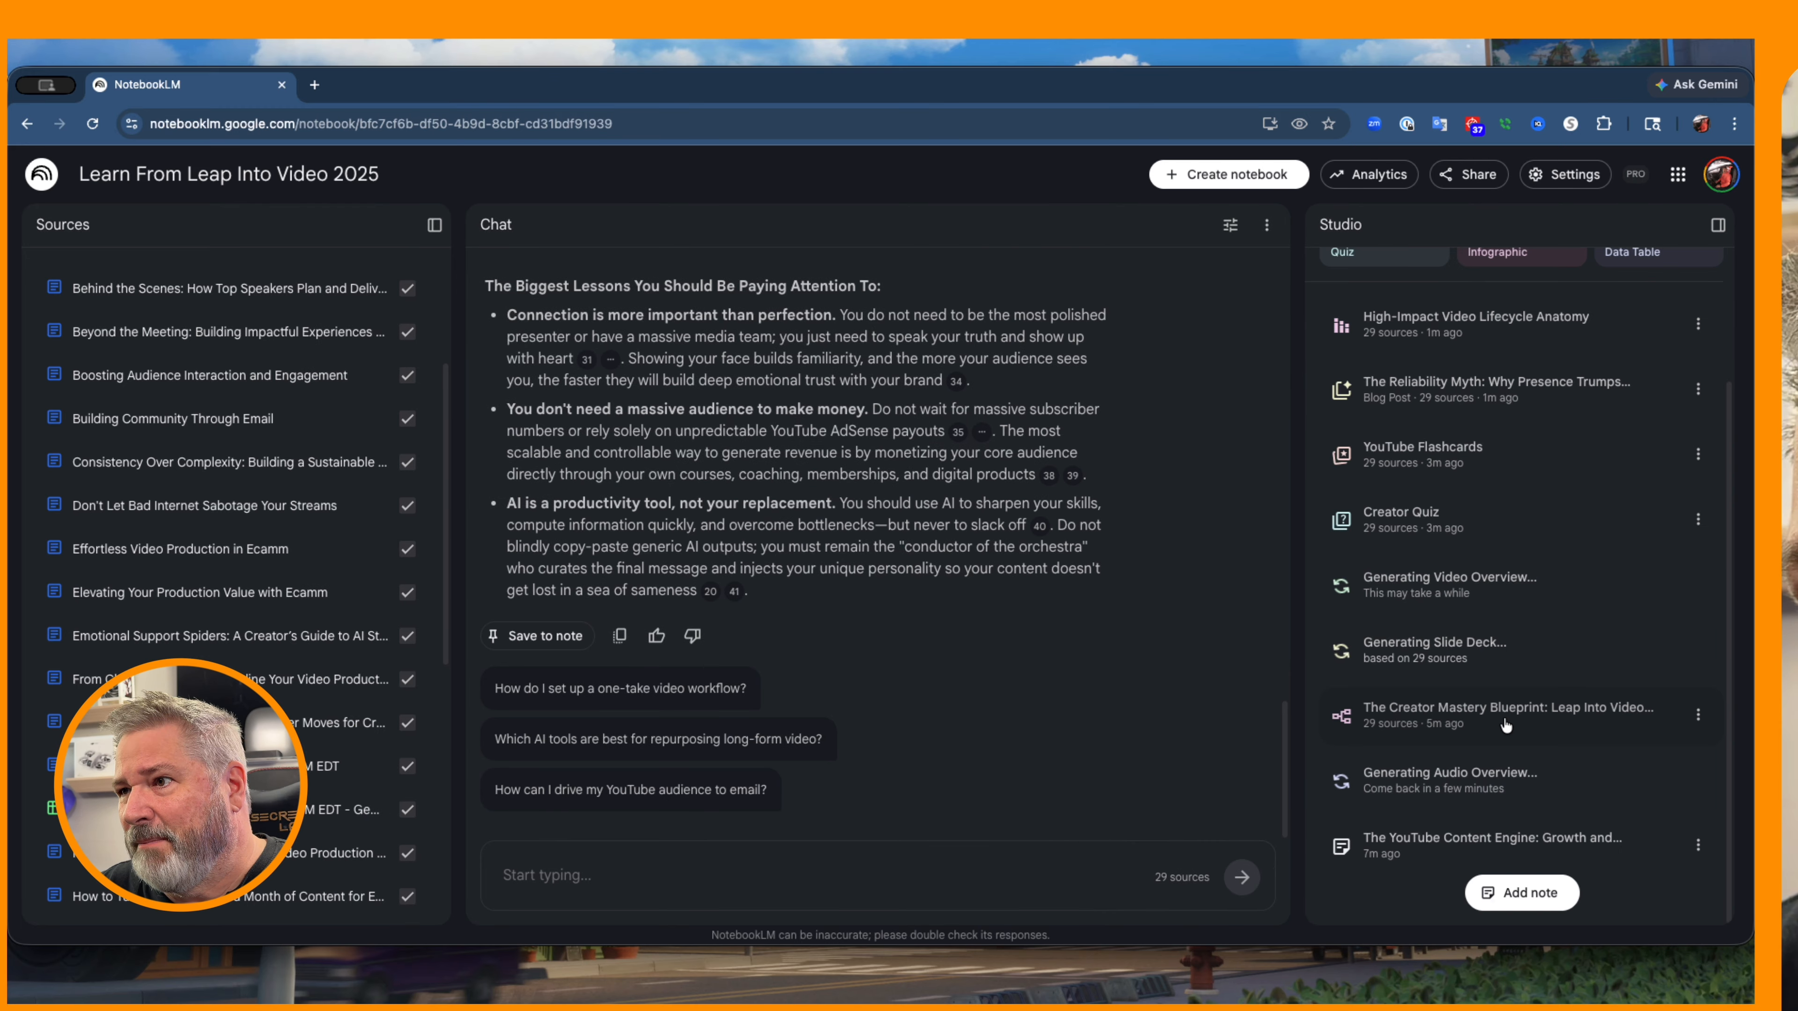
View The Creator Mastery Blueprint mind map with its Growth & Distribution, Technical Workflow & Systems and Core Creation Principles branches expanded.
{"action": "left_click", "coordinate": [1508, 724]}
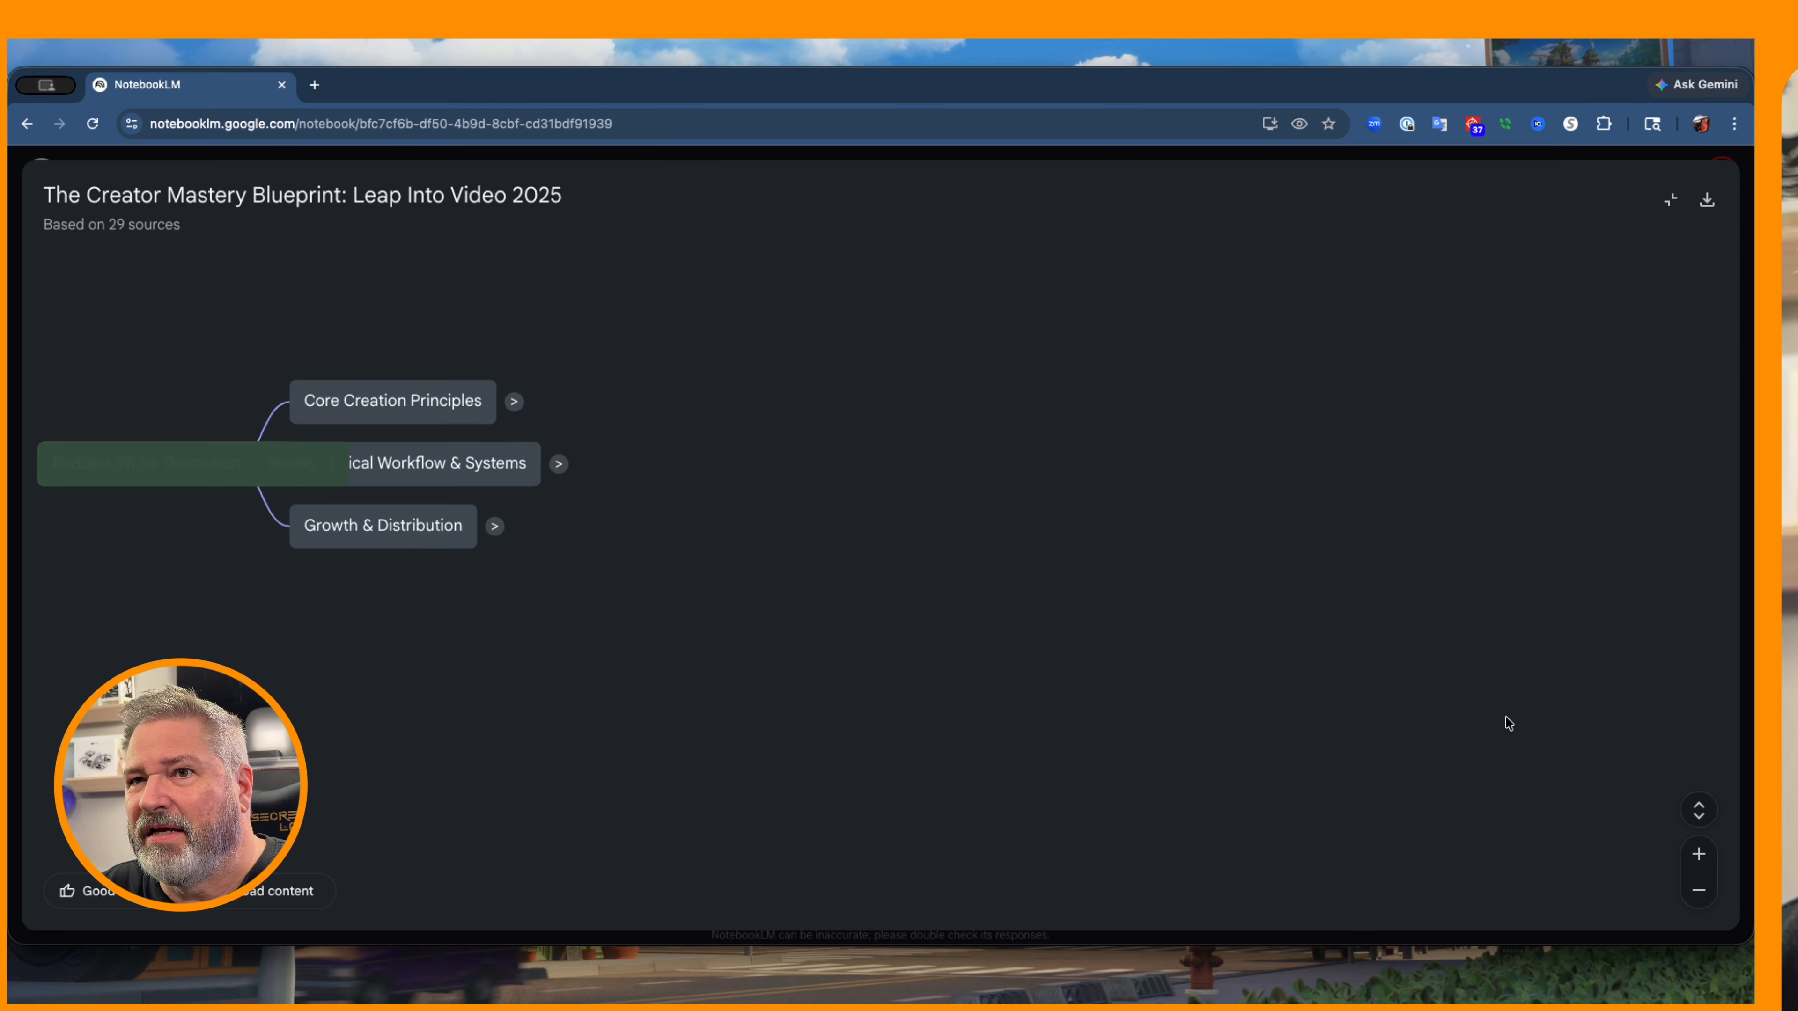
{"action": "left_click", "coordinate": [506, 540]}
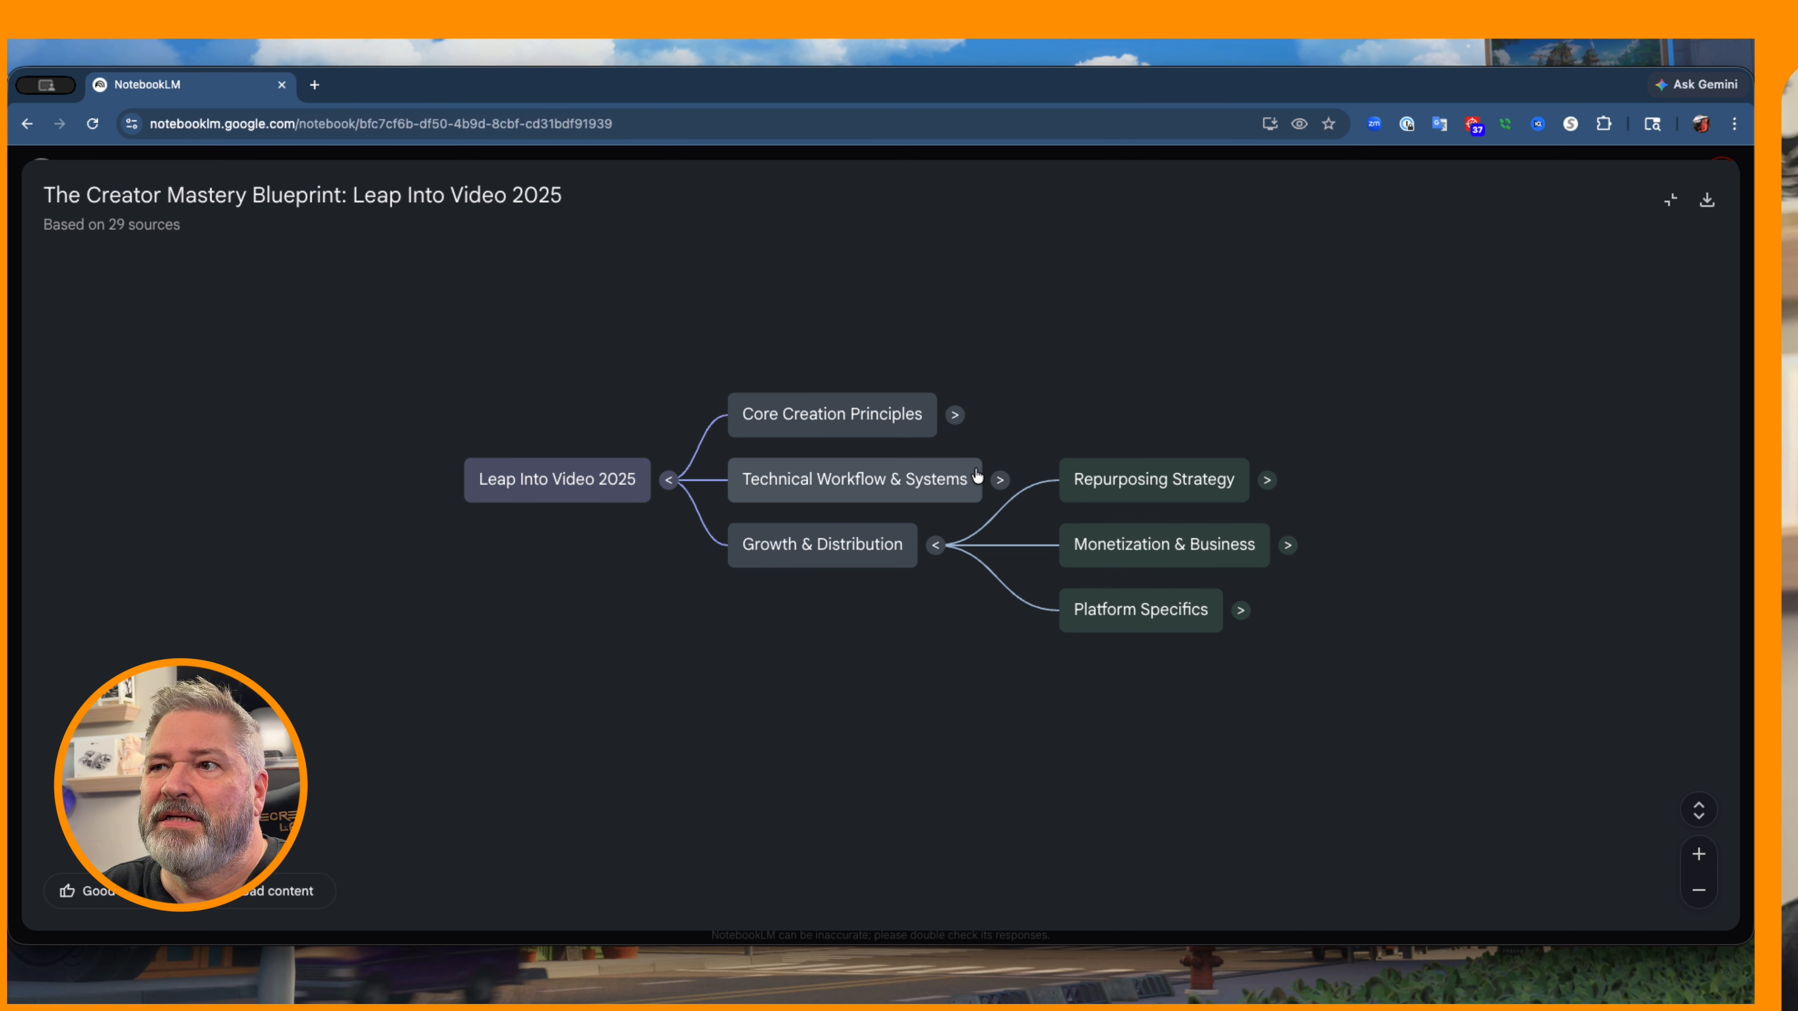
{"action": "left_click", "coordinate": [998, 481]}
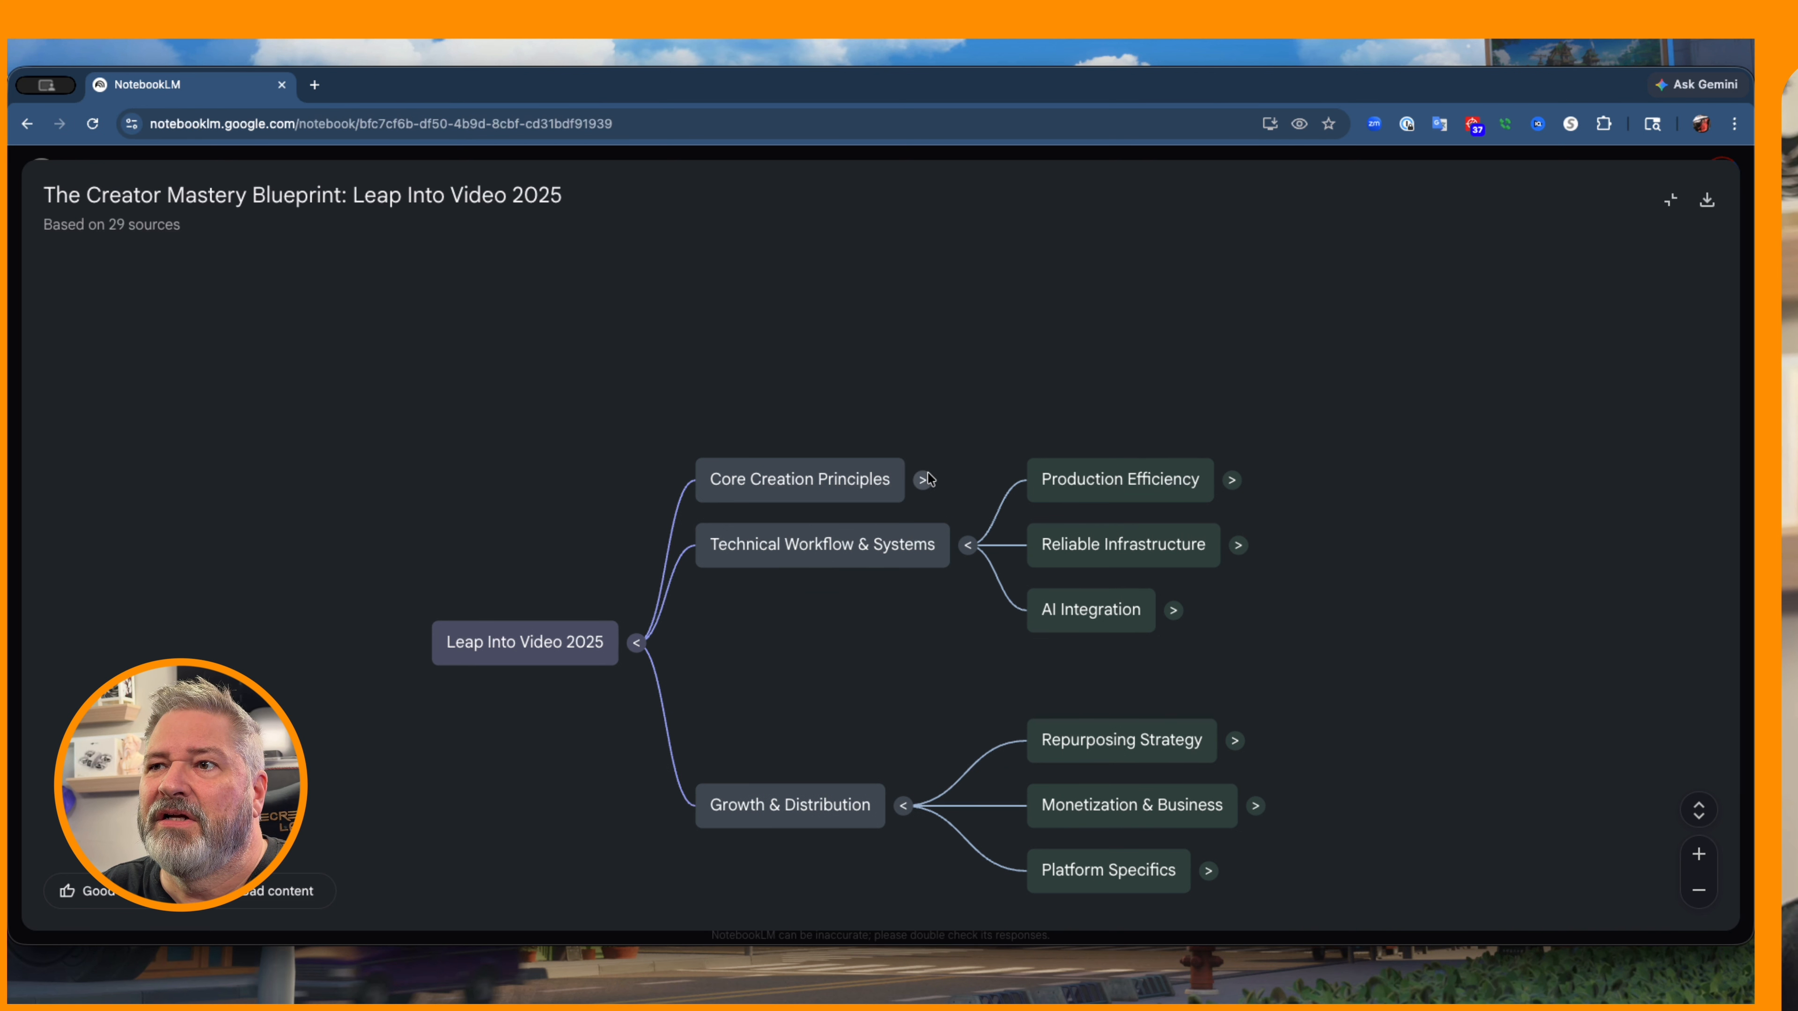
{"action": "left_click", "coordinate": [925, 480]}
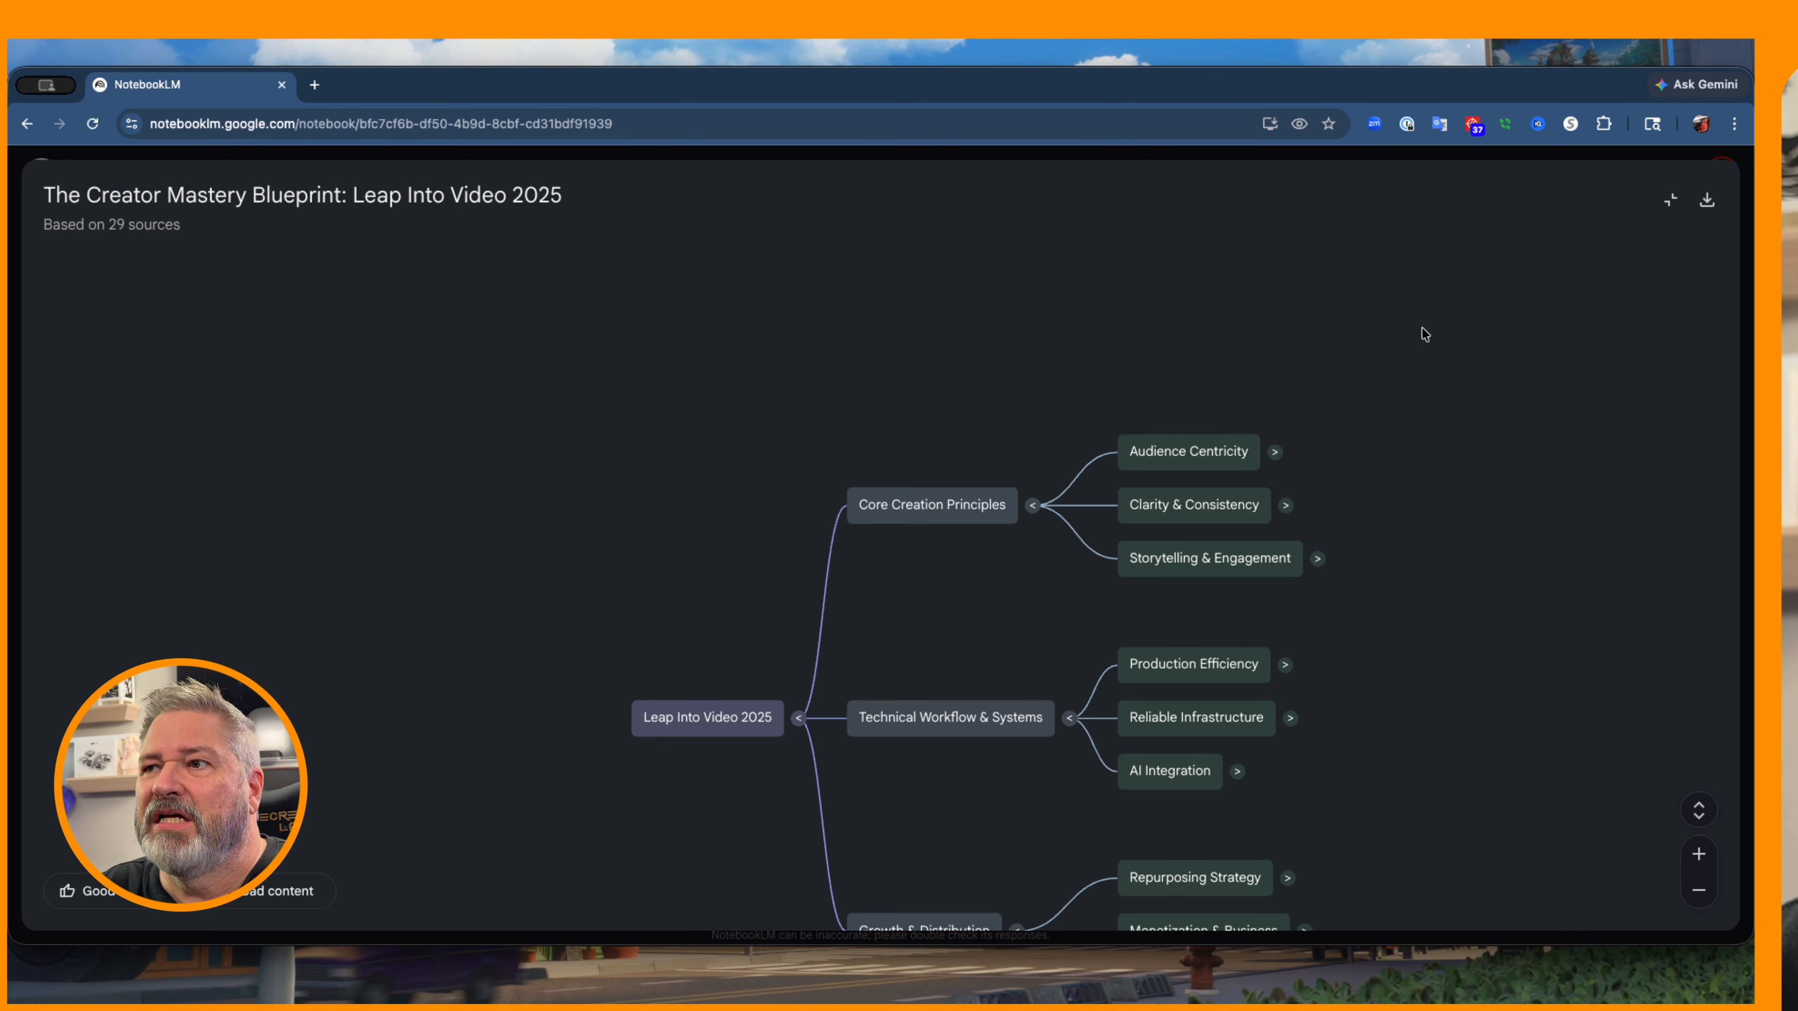
Expand the Audience Centricity branch of the mind map and have the chat discuss its Deep Persona Development topic.
{"action": "scroll", "coordinate": [1425, 334], "scroll_direction": "up", "scroll_amount": 2}
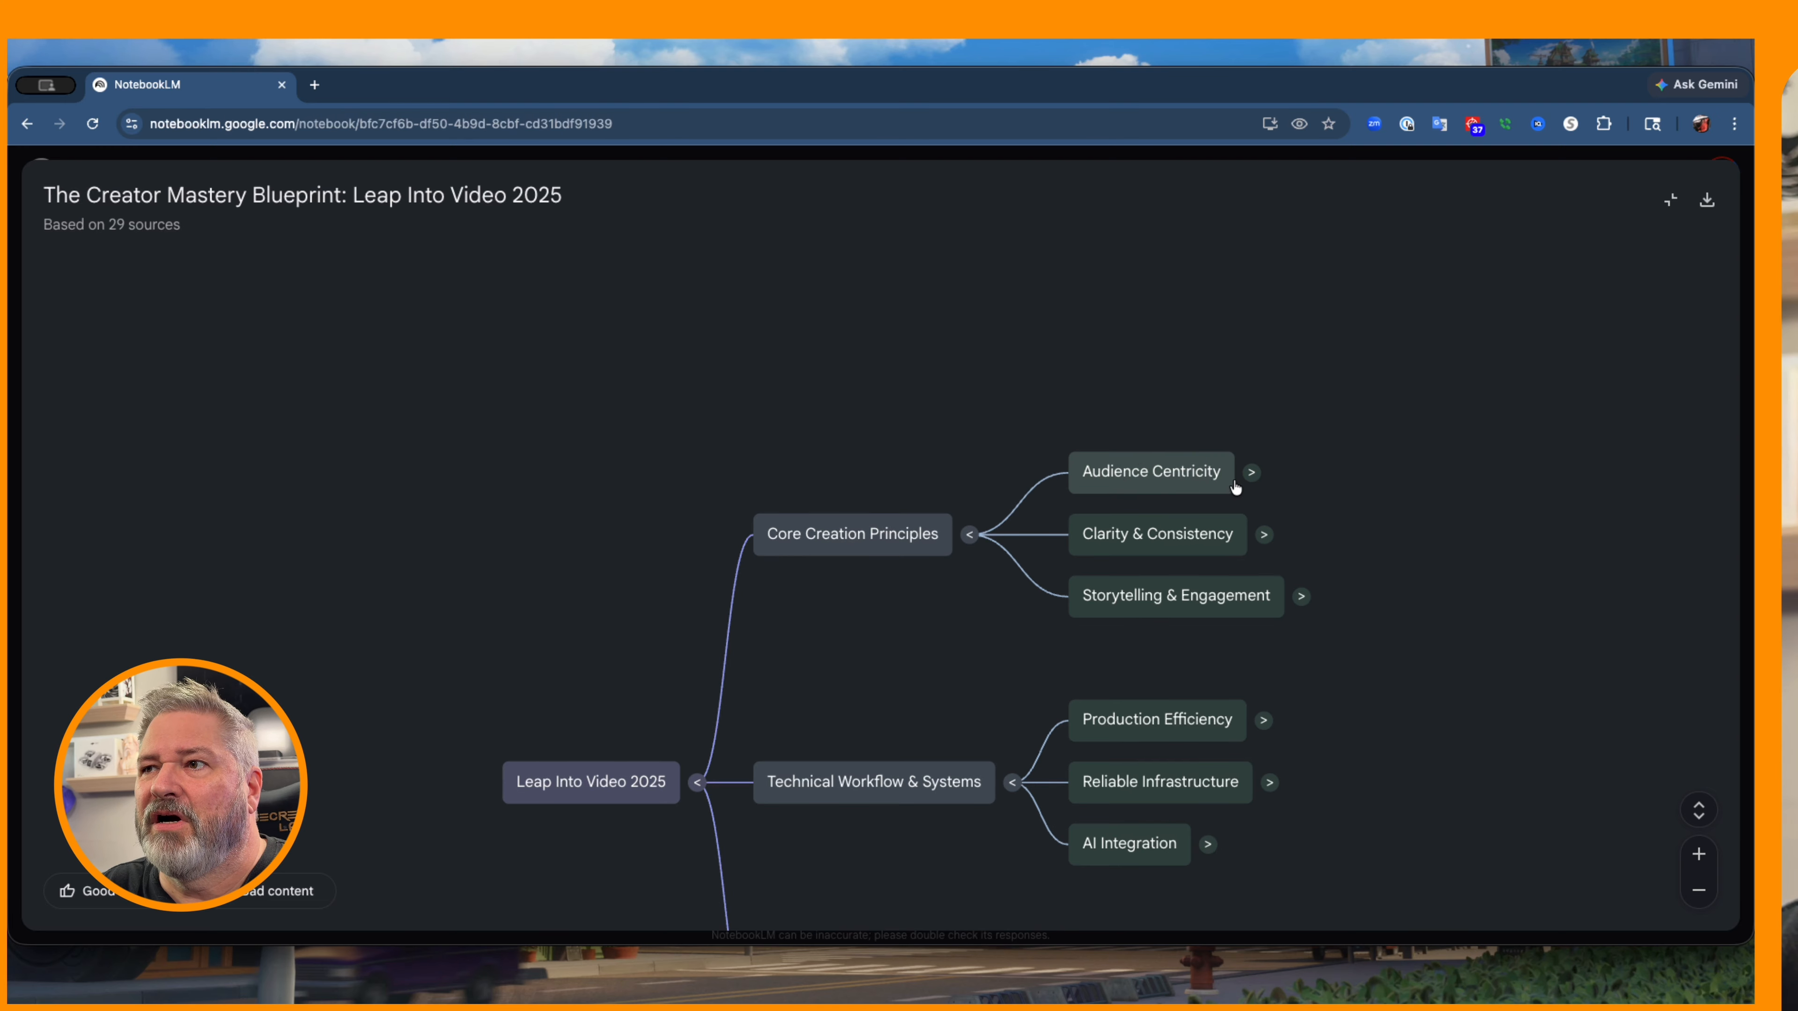
{"action": "left_click", "coordinate": [1251, 473]}
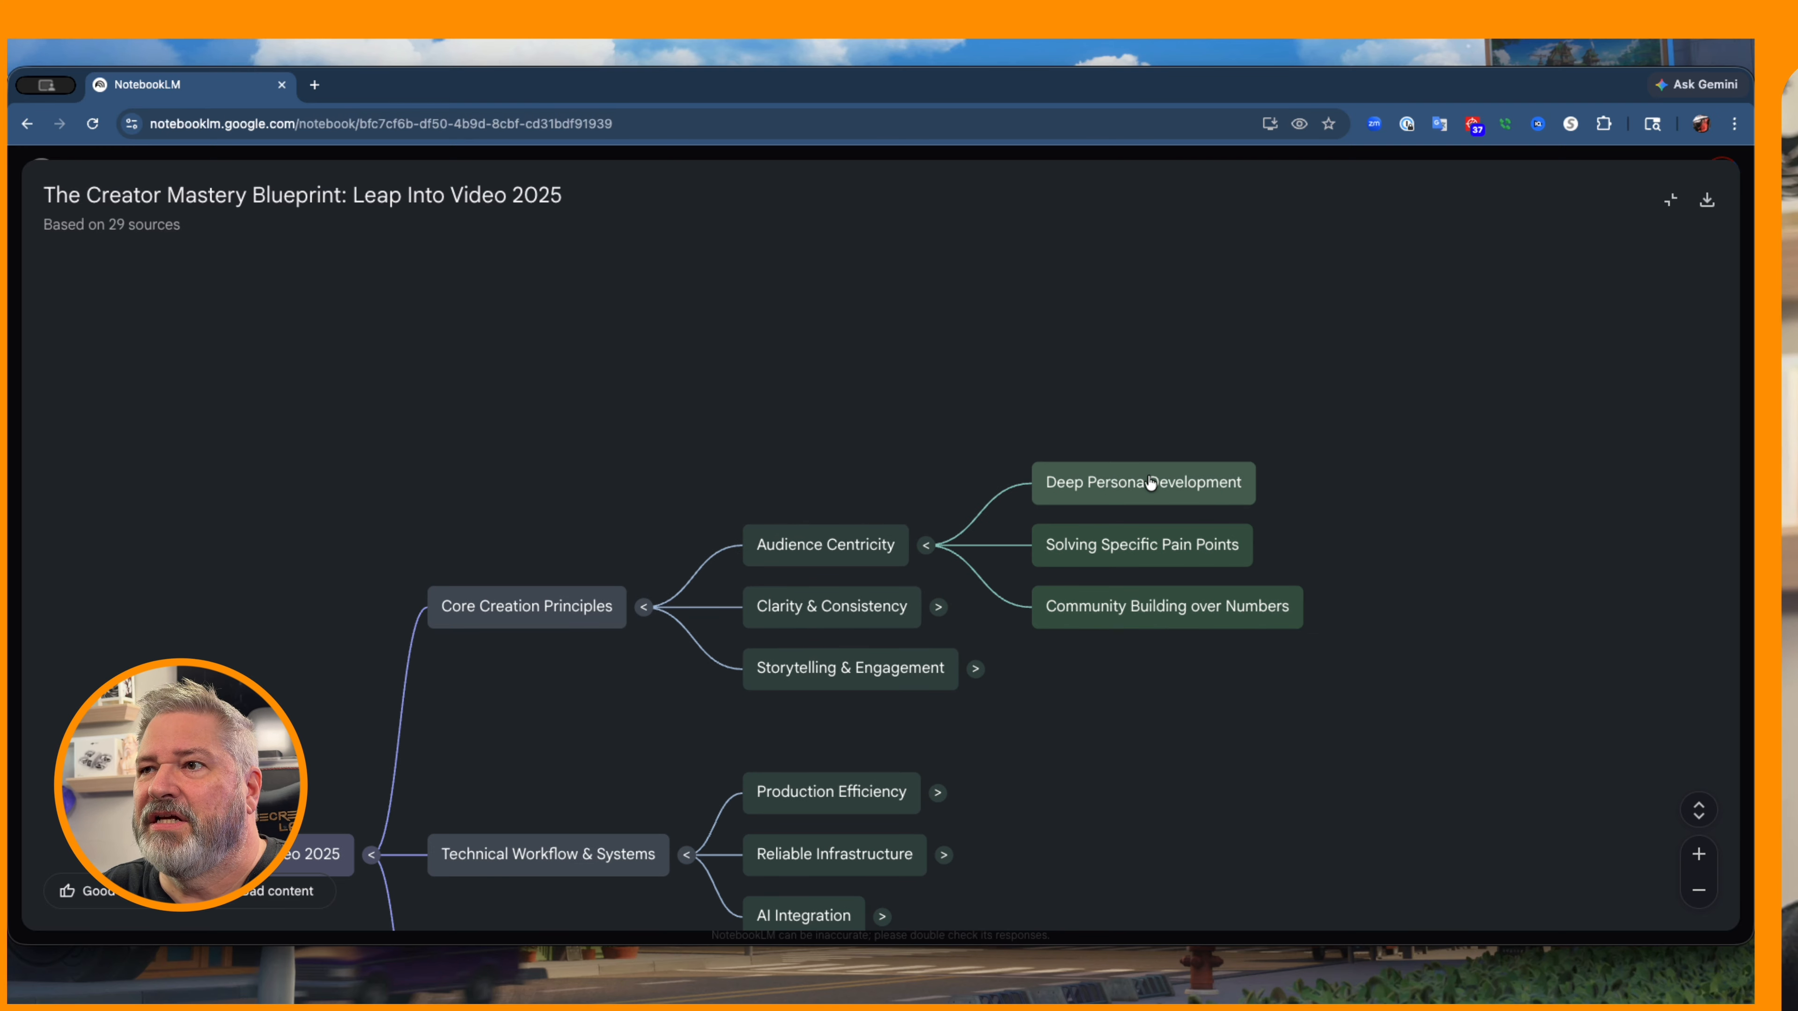
{"action": "left_click", "coordinate": [1143, 484]}
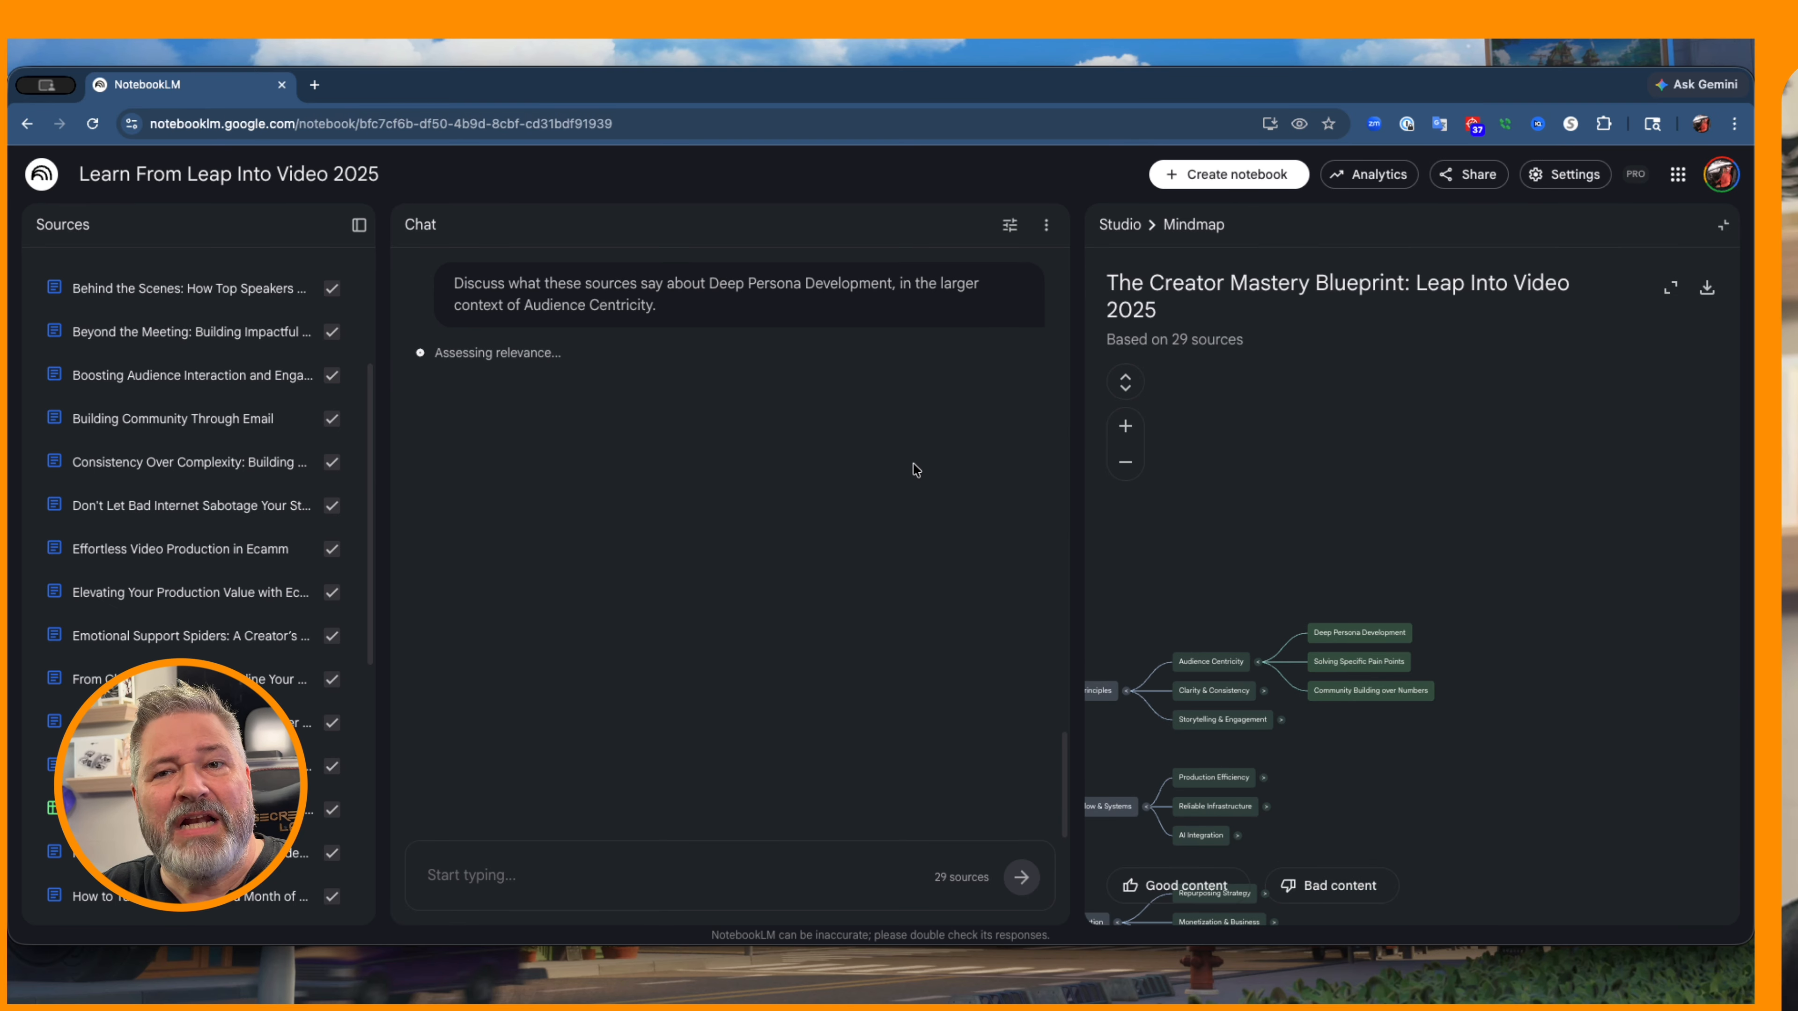